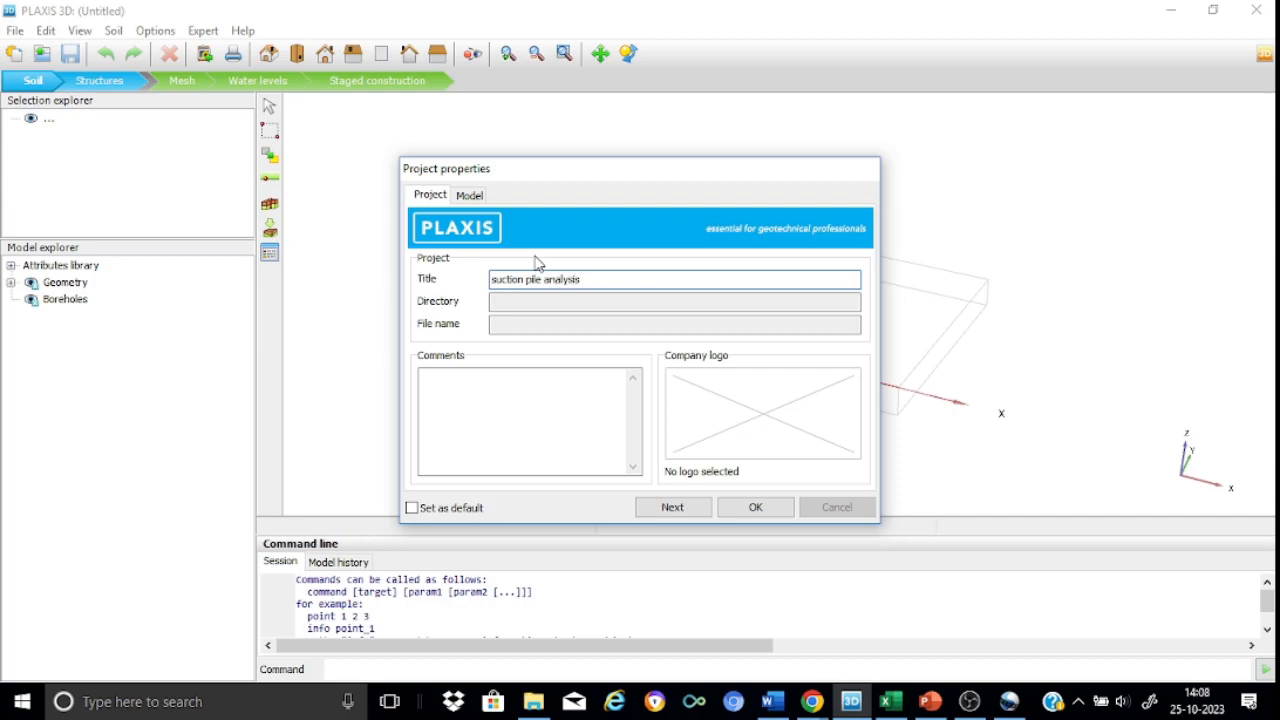
Step: Set the model contour to x from -25 to 25 m and y from 0 to 15 m, and accept the project properties
click(474, 196)
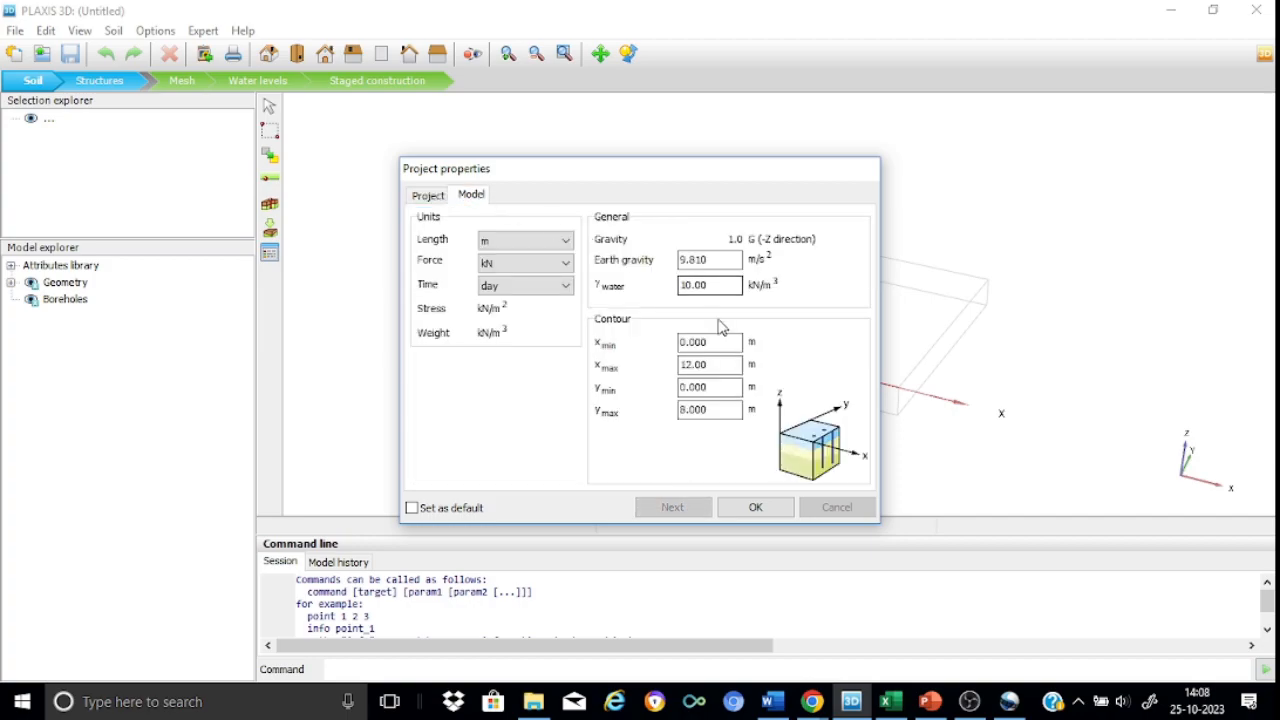
drag(720, 343, 648, 350)
text(-25)
drag(710, 365, 654, 366)
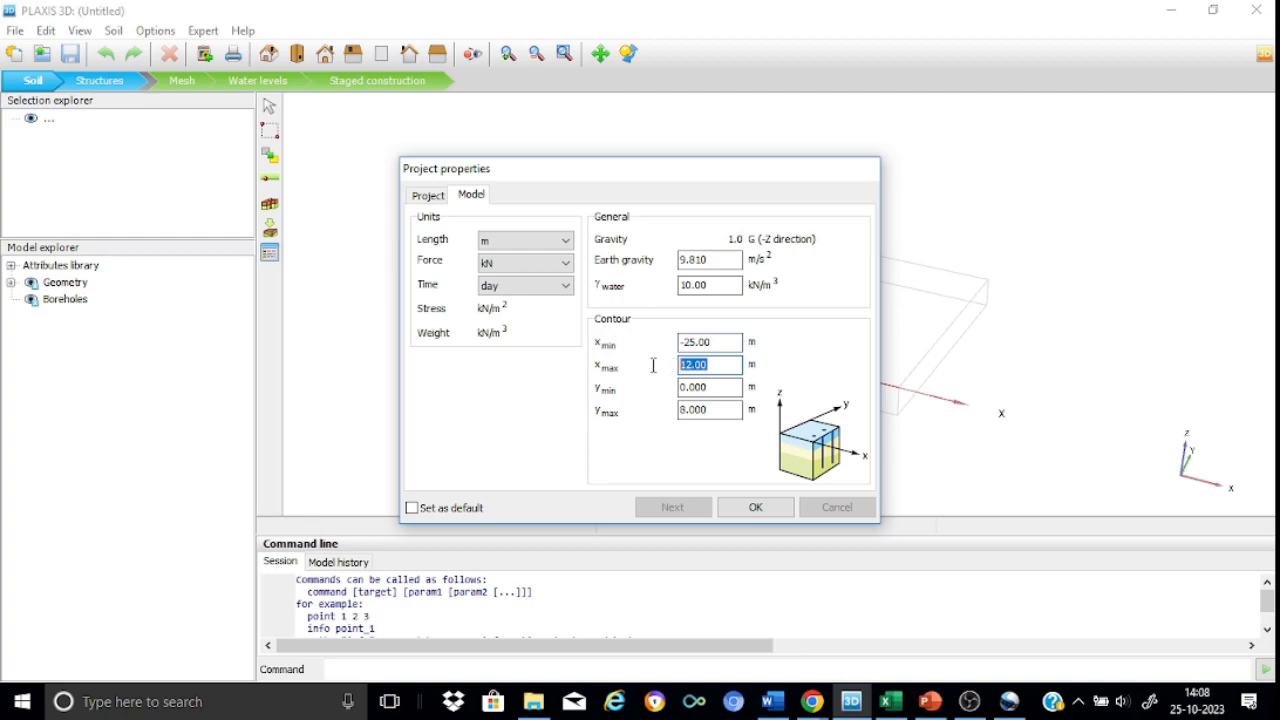
text(25)
drag(716, 388, 658, 425)
text(15)
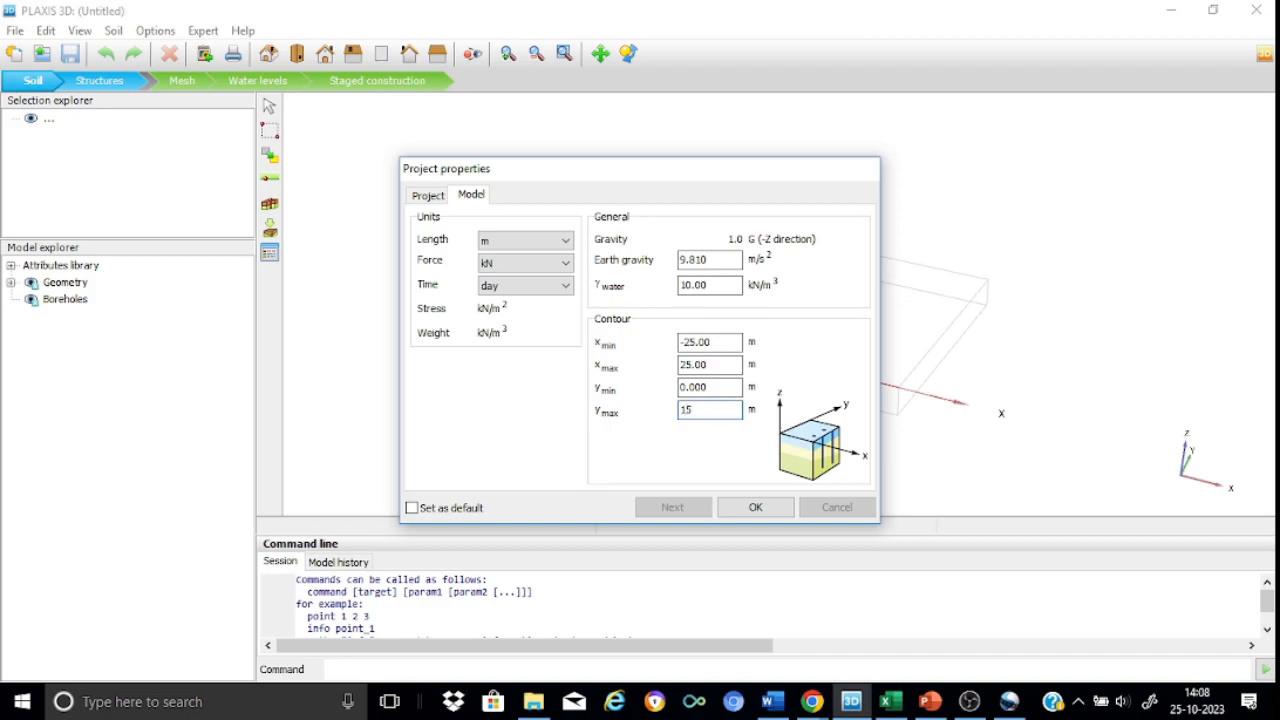
click(755, 507)
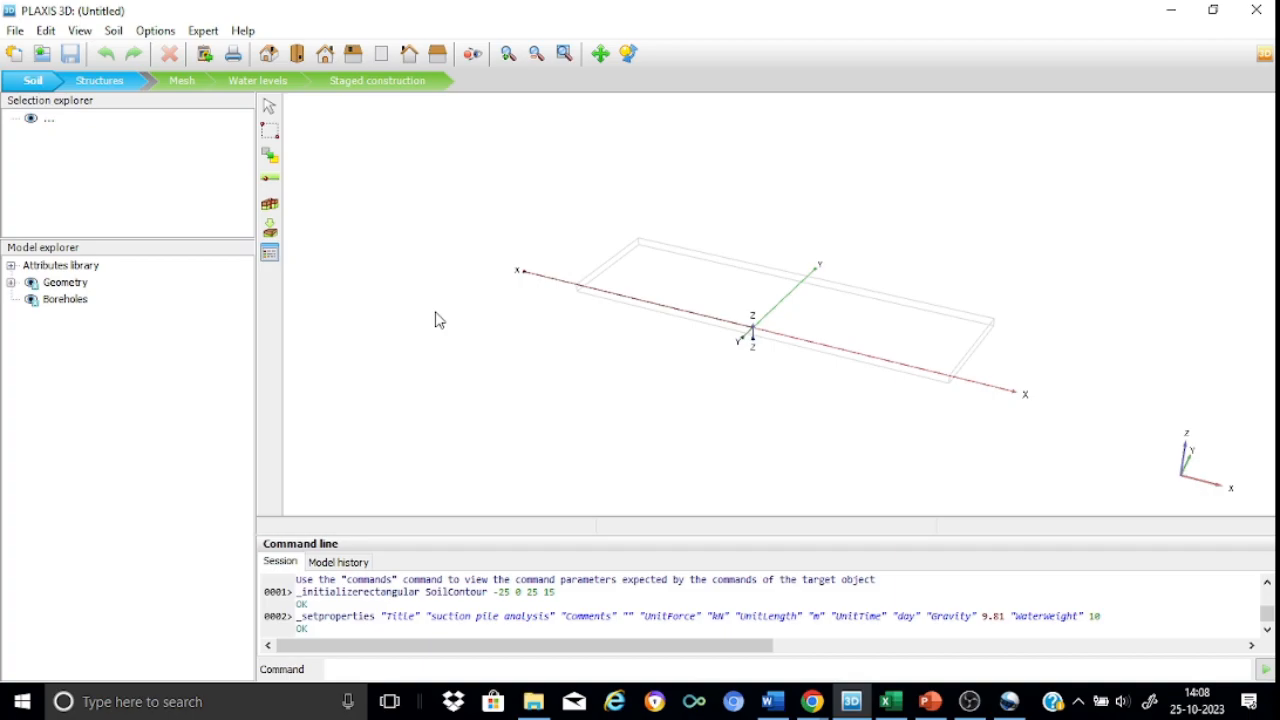
Step: Create a borehole at the origin and add one soil layer with its bottom at -30 m
click(270, 205)
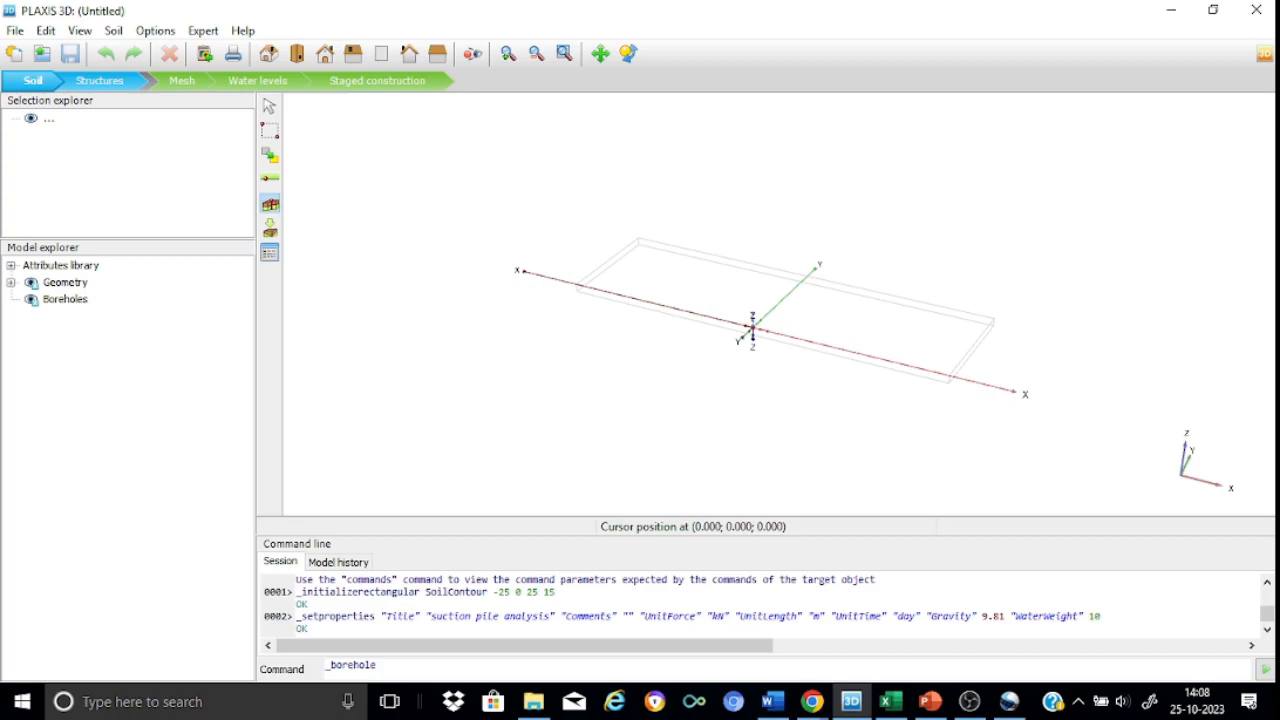
click(752, 330)
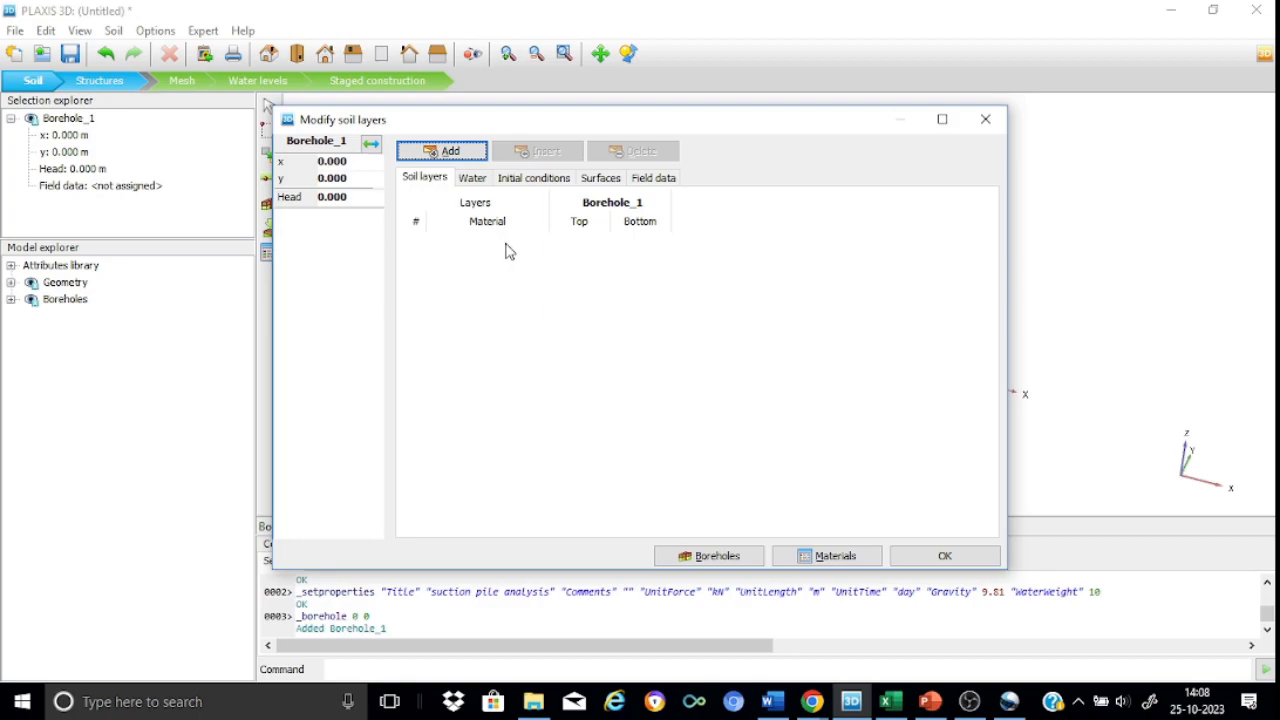
click(437, 155)
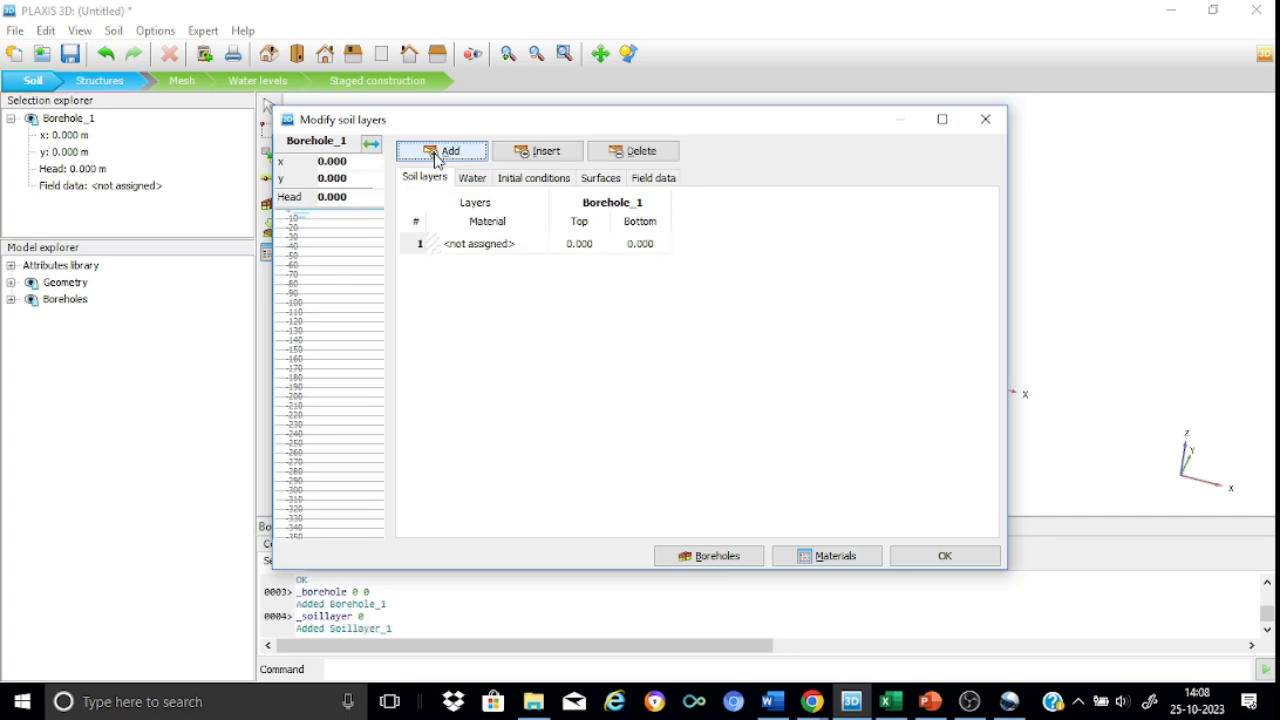
click(645, 243)
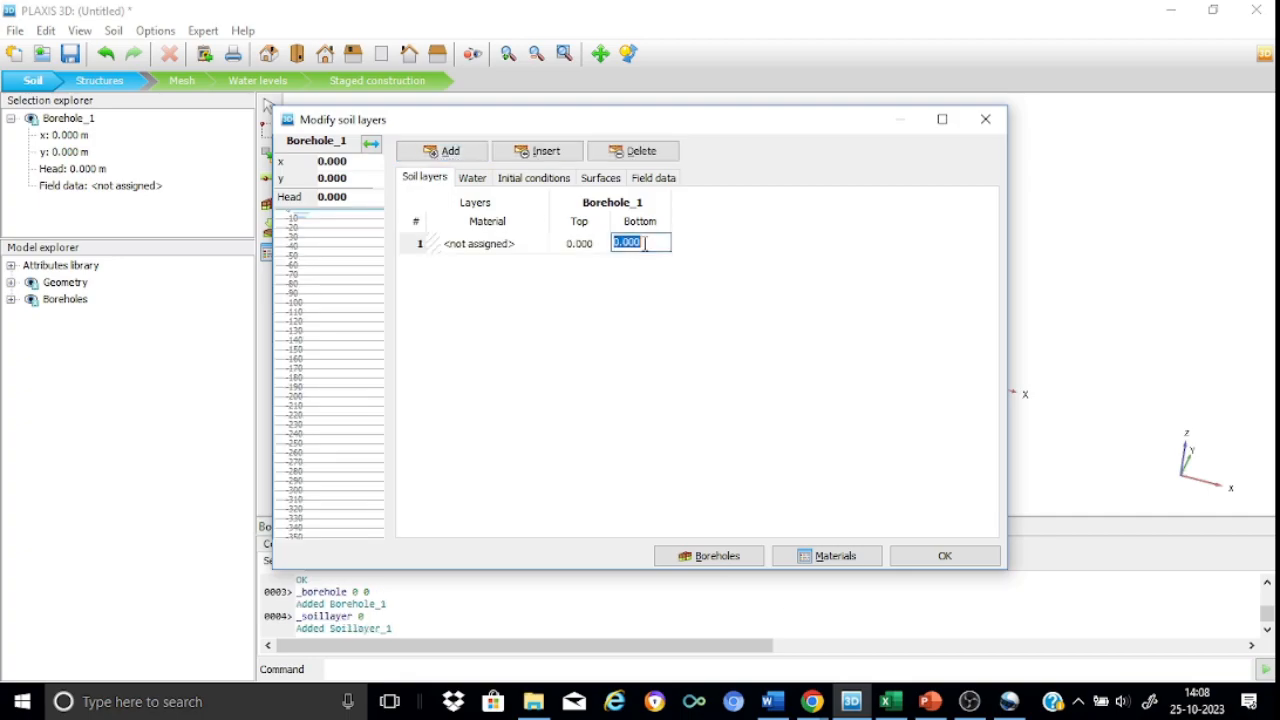
text(-30)
click(713, 332)
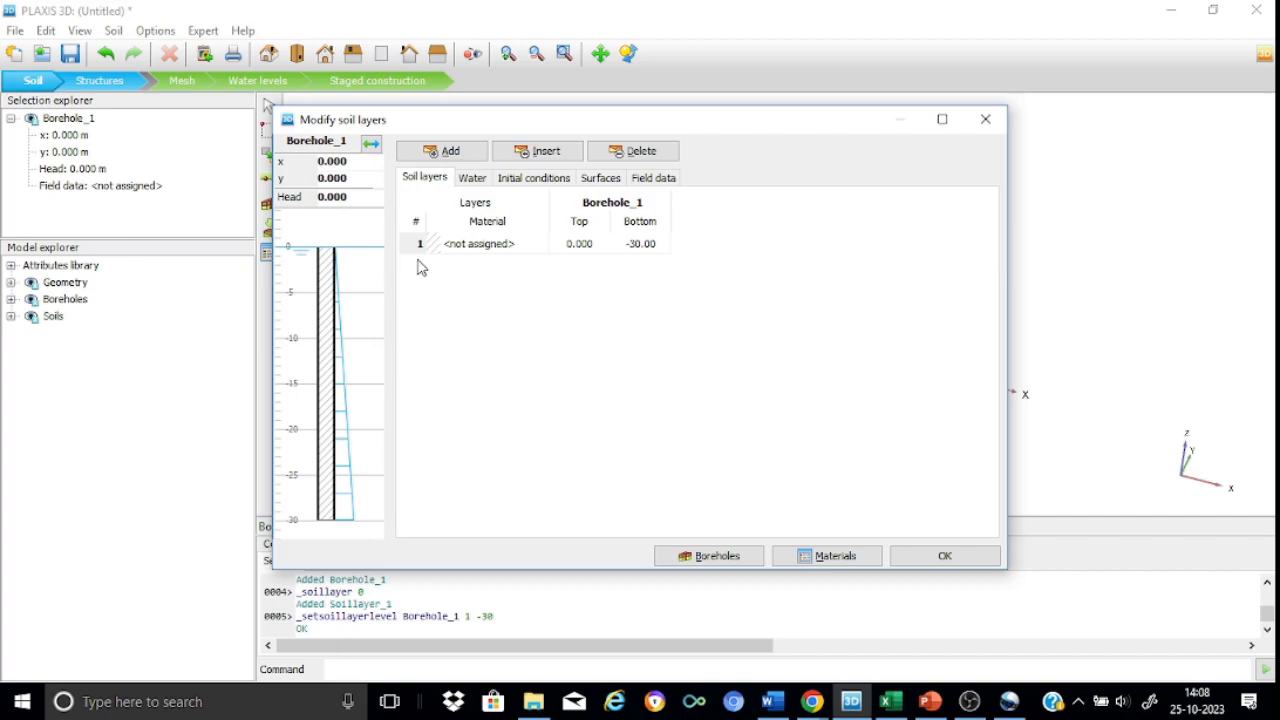
Step: Set the borehole's water head to 1 m
click(360, 201)
text(1)
click(524, 320)
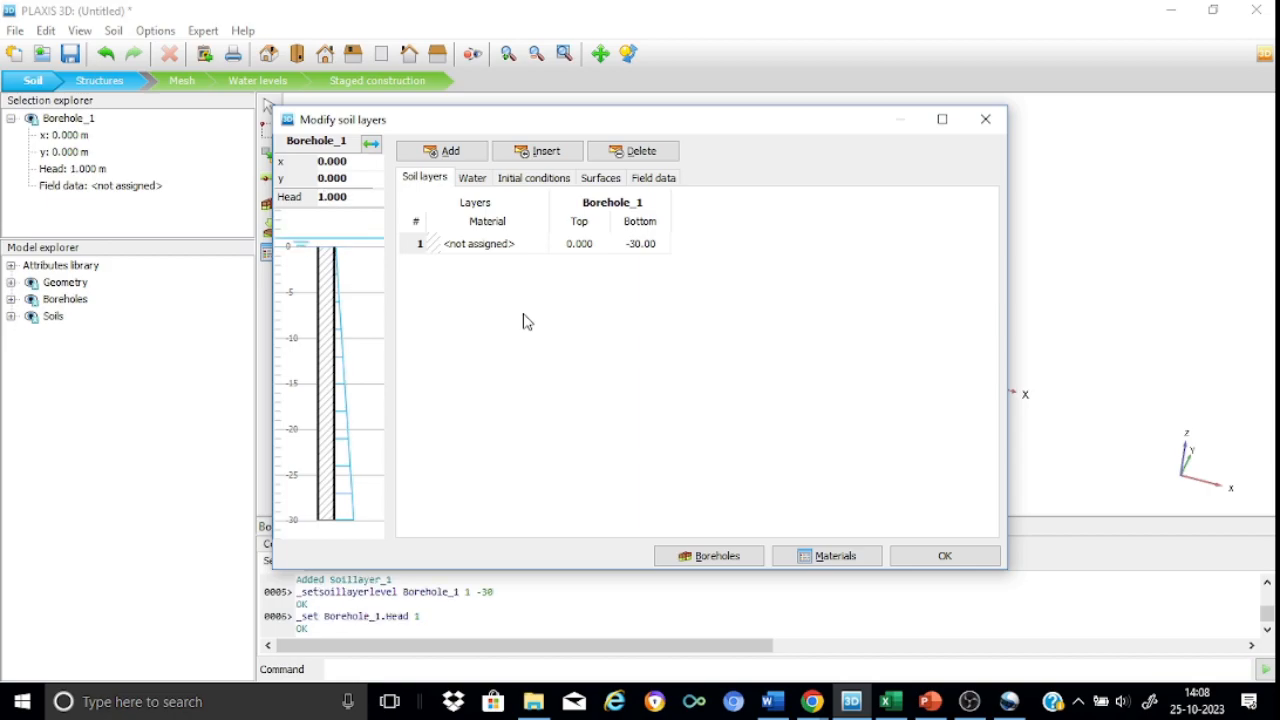
Step: Create a new soil material named NC-clay with drainage type Undrained (B)
click(805, 557)
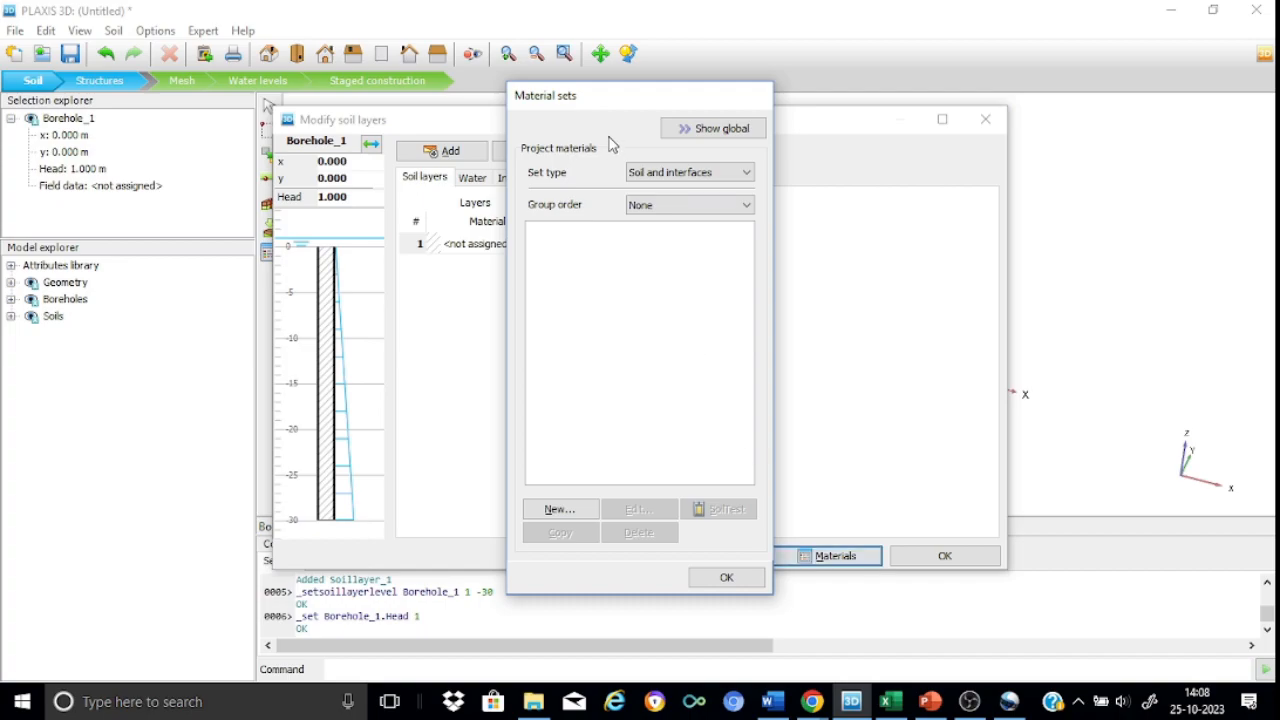
click(560, 511)
drag(608, 212, 507, 220)
text(N)
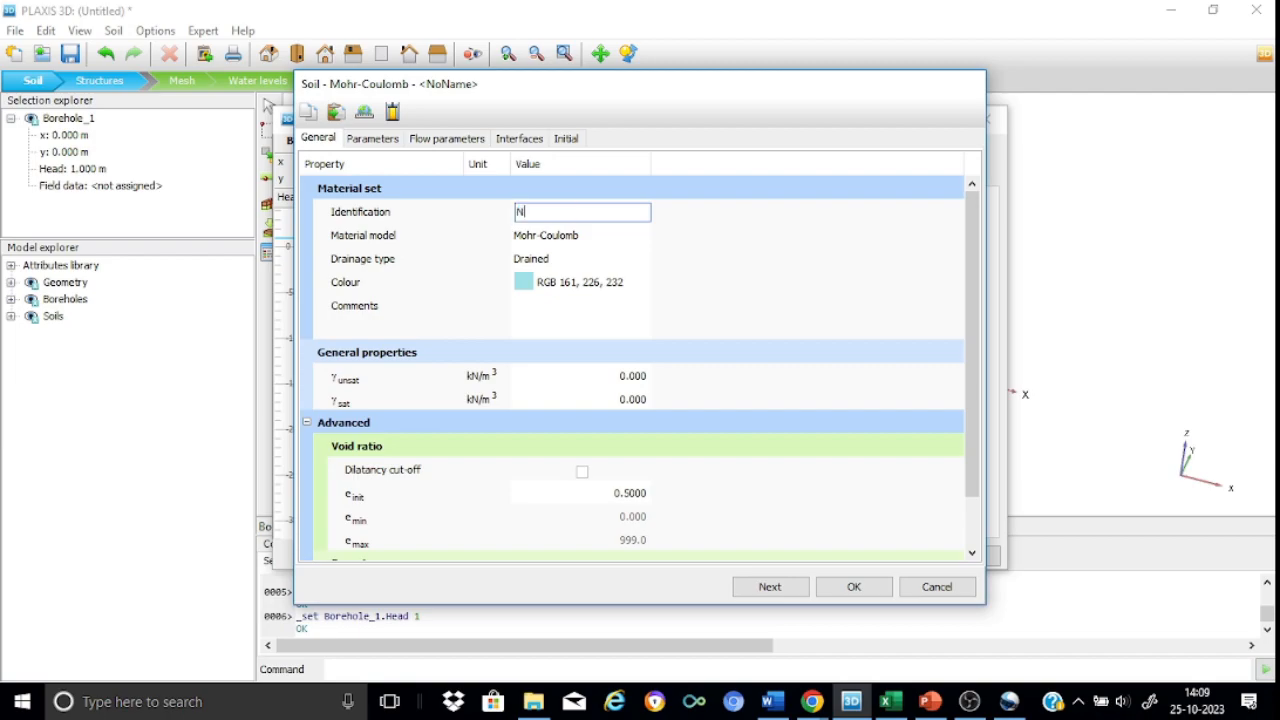
text(C-clay)
click(549, 266)
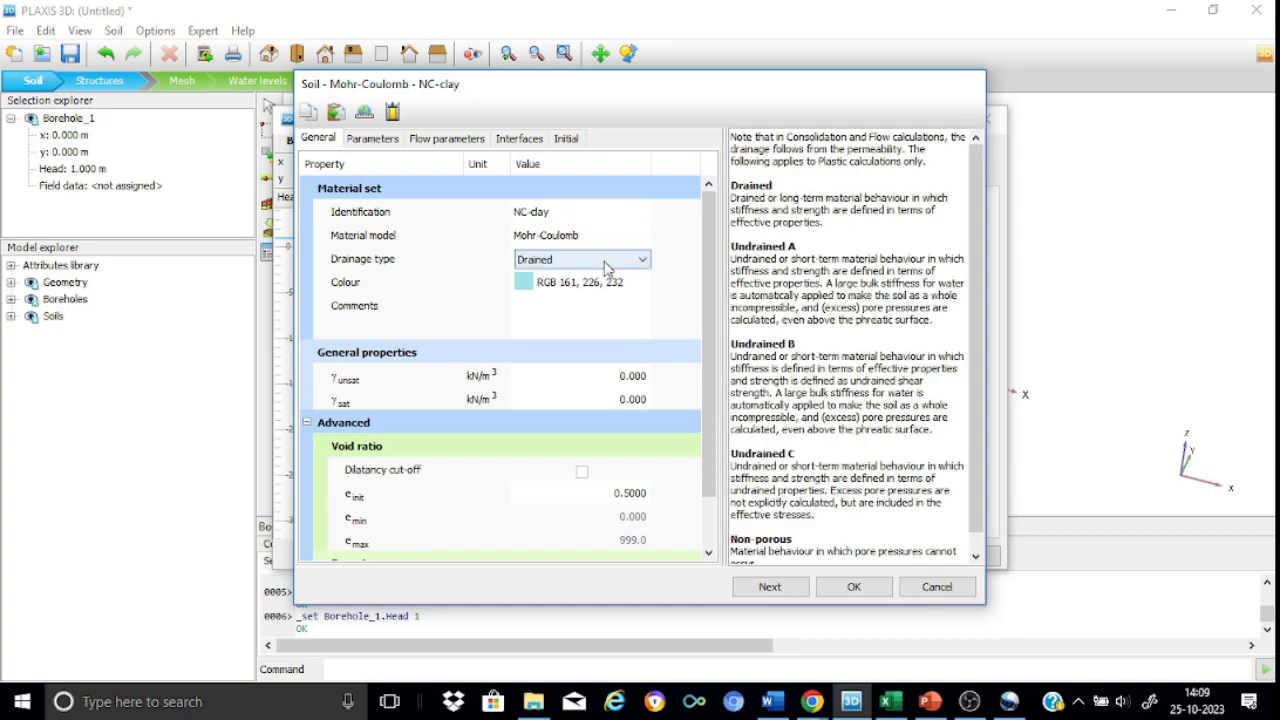
click(641, 259)
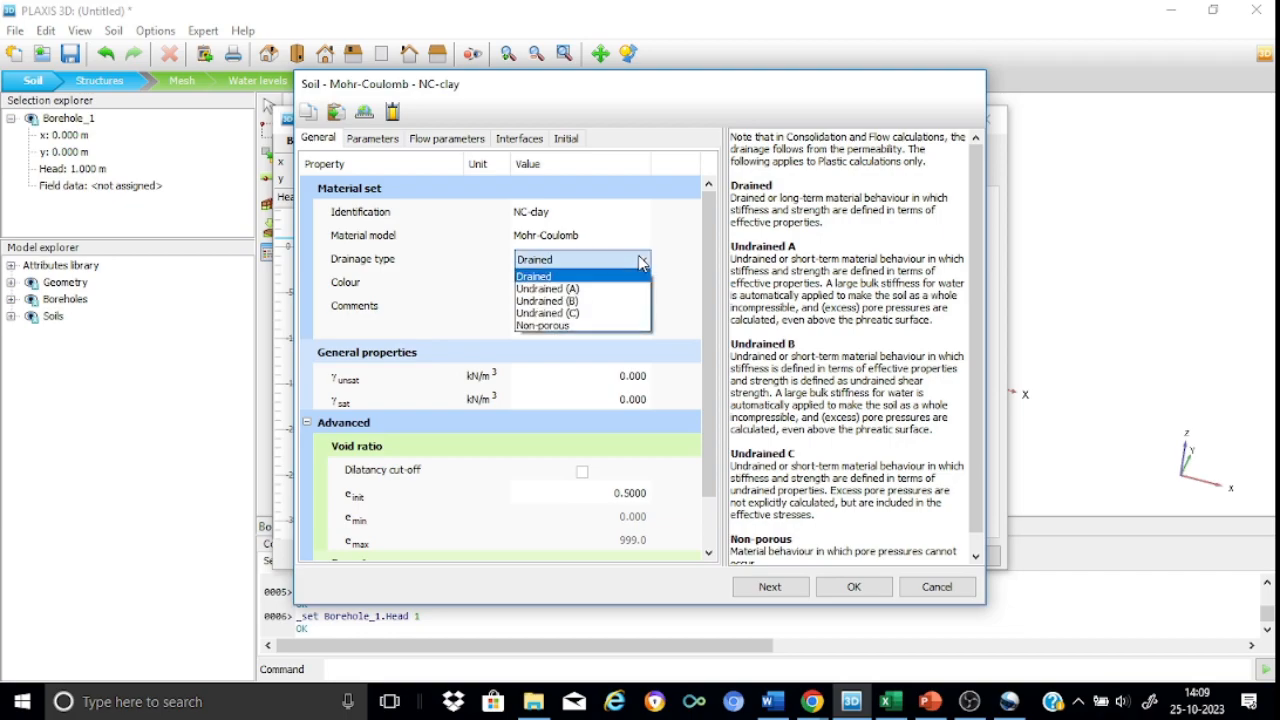
click(583, 302)
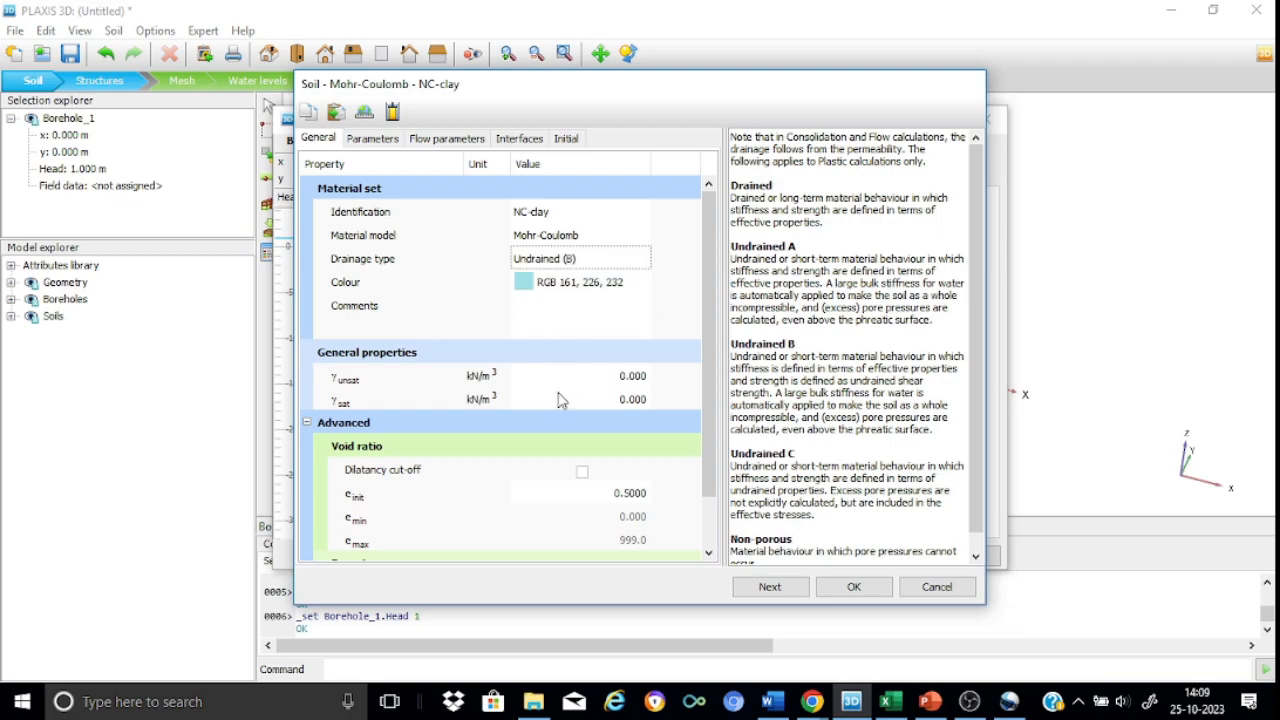
Step: Set the clay's unsaturated and saturated unit weights to 15 kN/m³
click(628, 378)
text(15)
click(636, 399)
text(15)
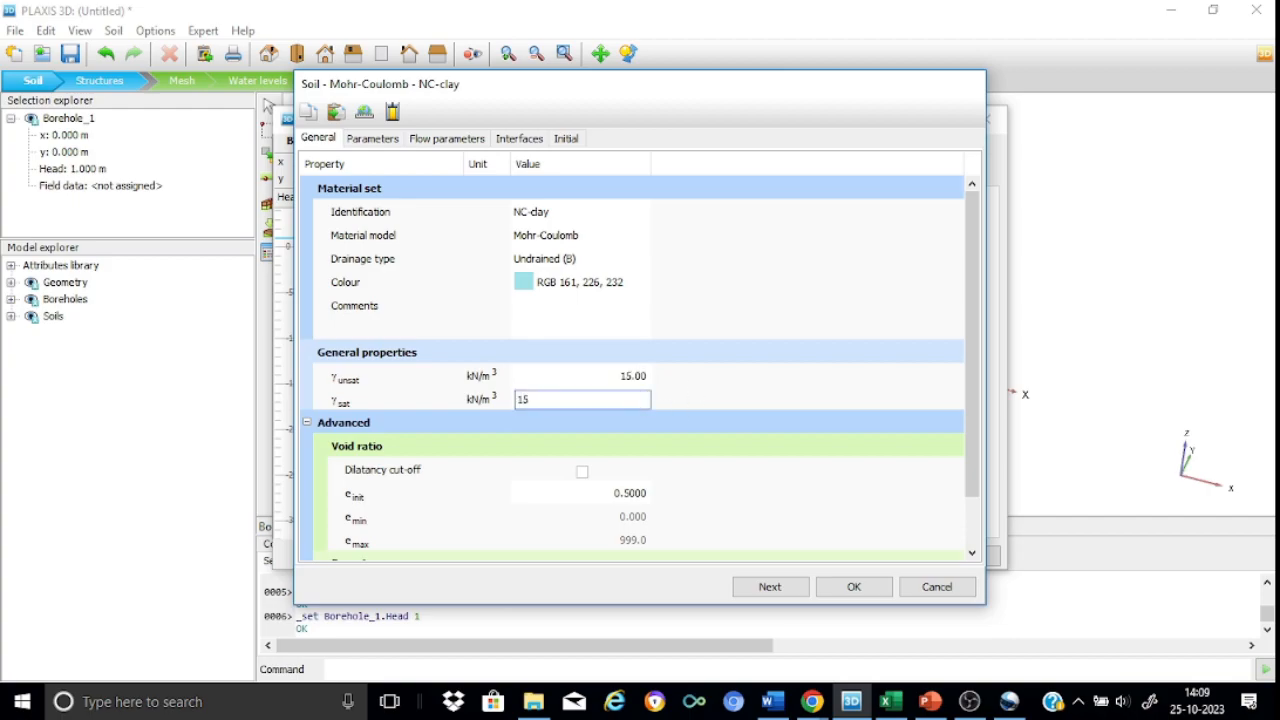
click(726, 384)
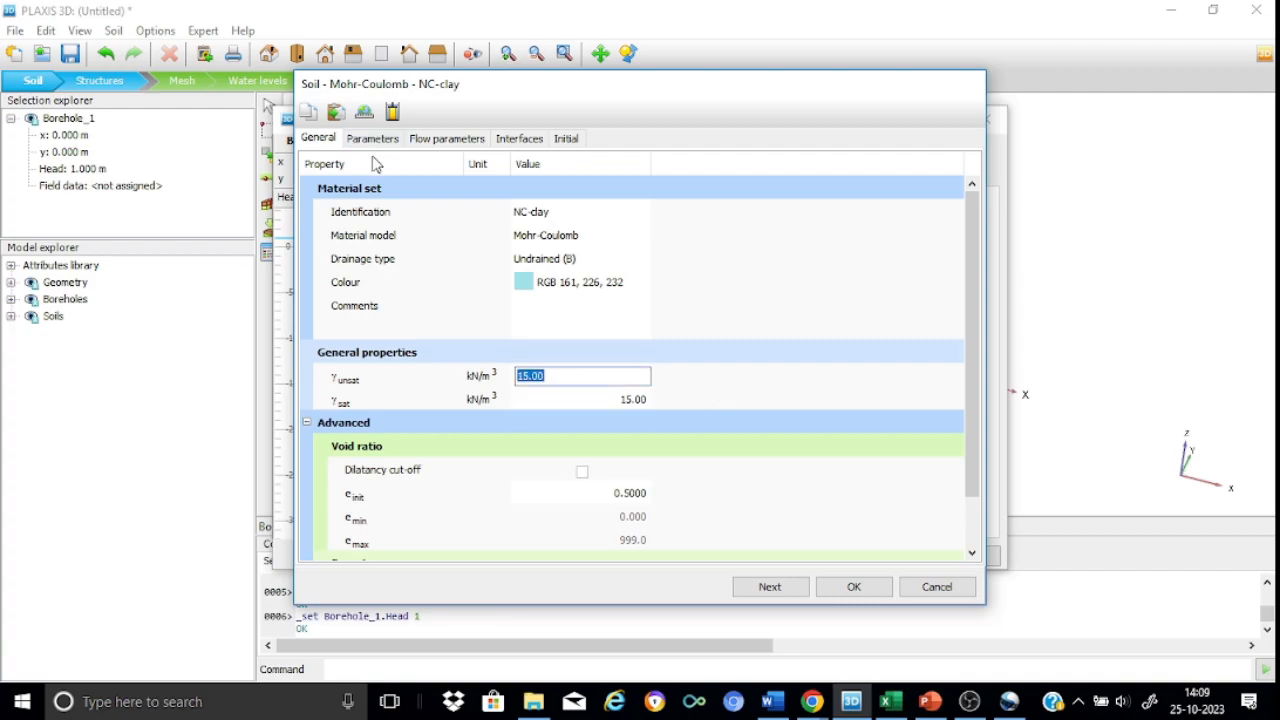
Step: Set the clay's stiffness E' to 100 kN/m², Poisson's ratio to 0.3 and reference undrained shear strength to 2 kN/m²
click(373, 139)
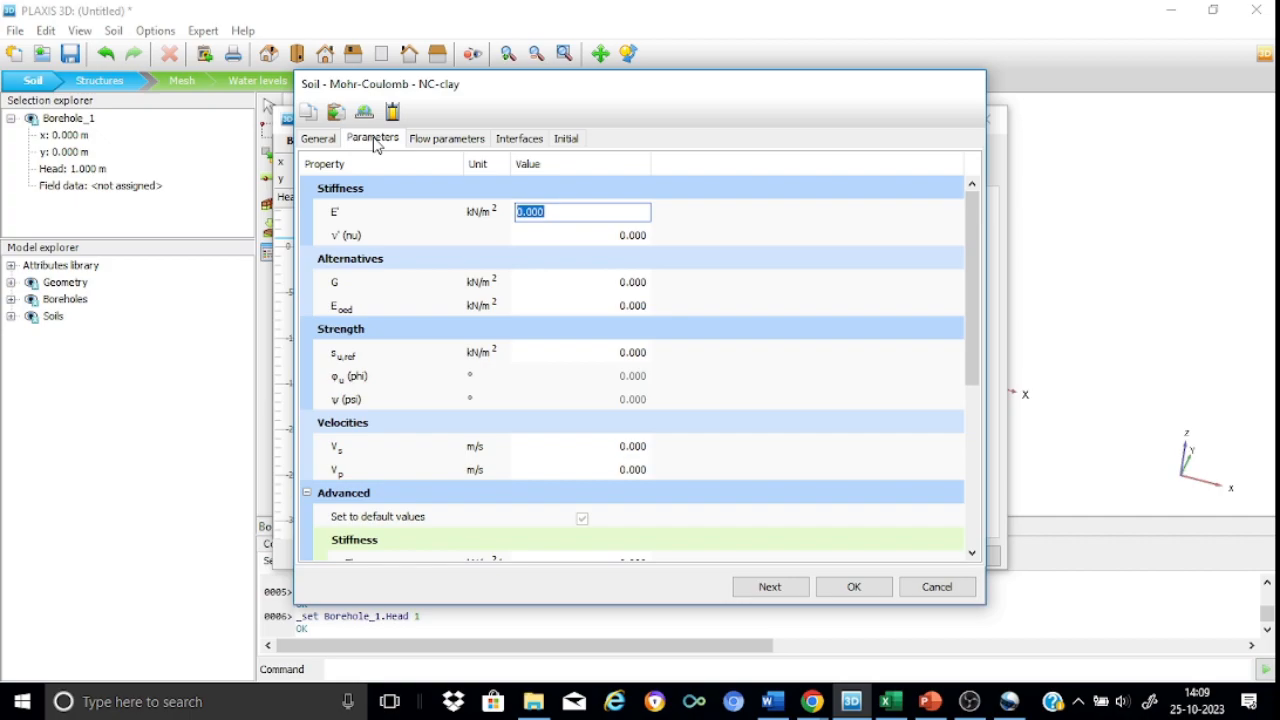
text(100)
click(625, 234)
text(0.30)
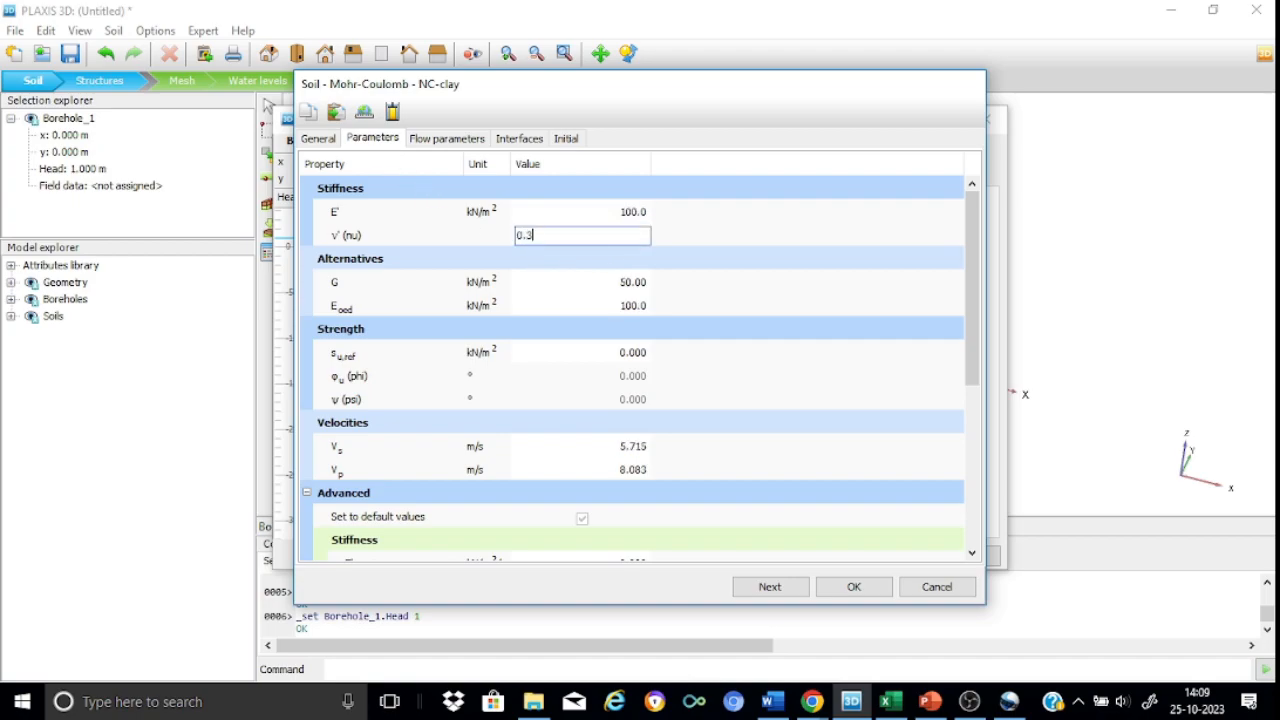
click(635, 354)
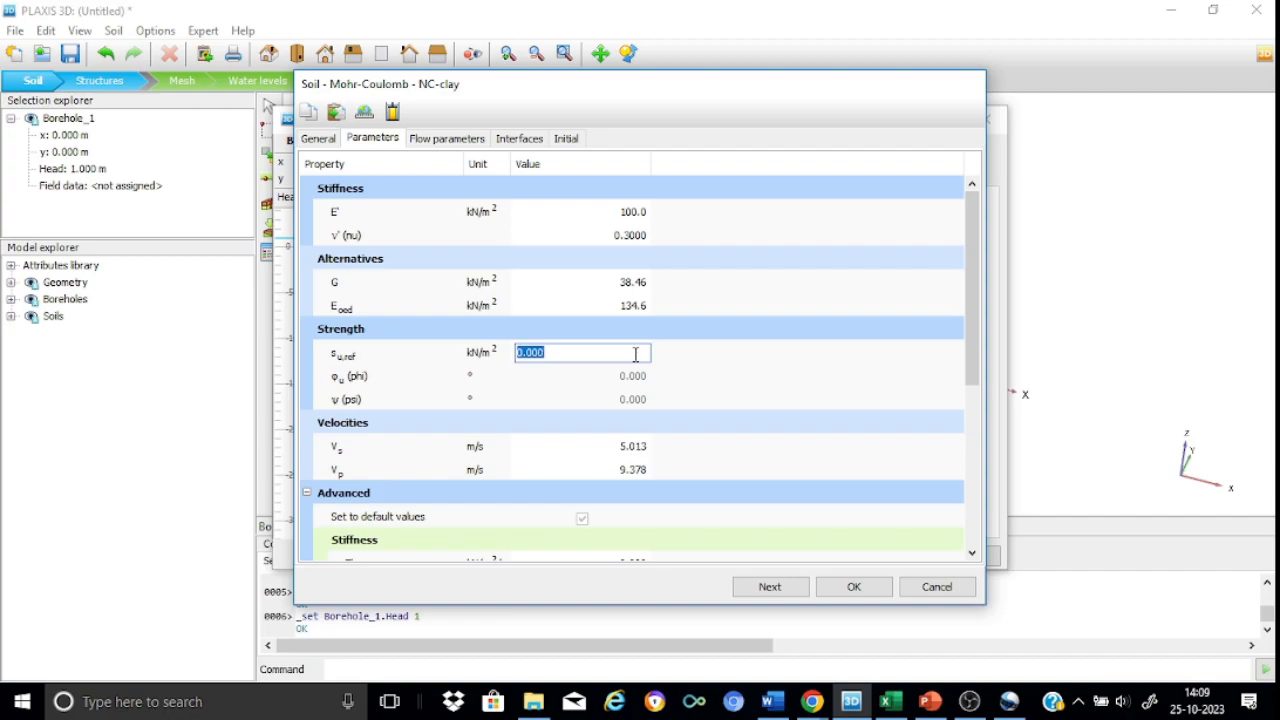
text(2)
Step: Set the clay's E'inc to 500 kN/m²/m and su,inc to 1.2 kN/m²/m, with tension cut-off disabled
drag(971, 354, 986, 444)
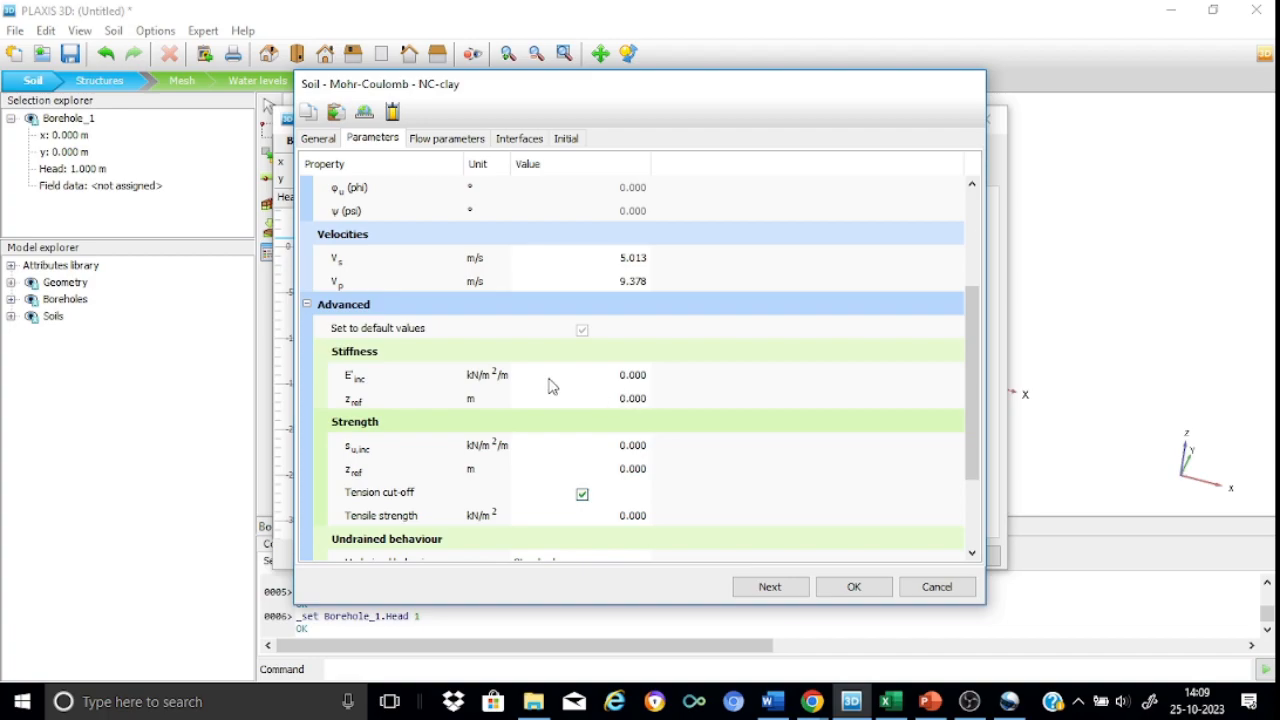
click(631, 374)
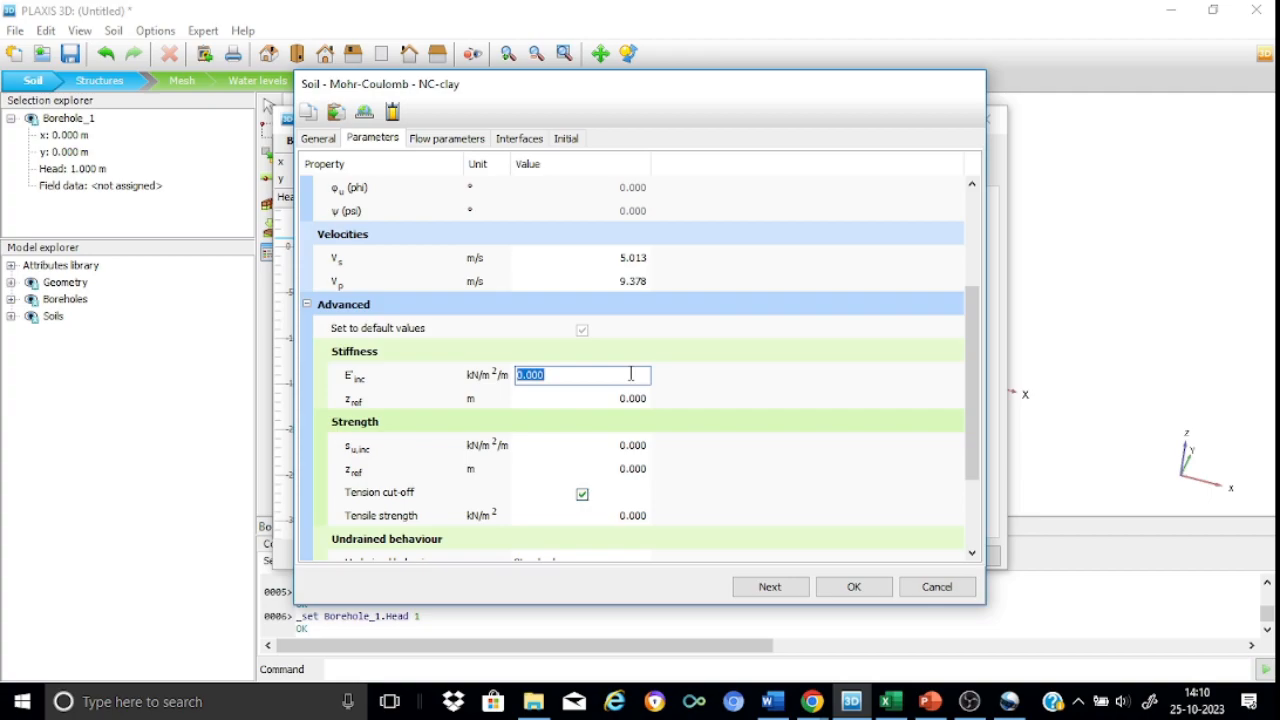
text(500)
click(629, 445)
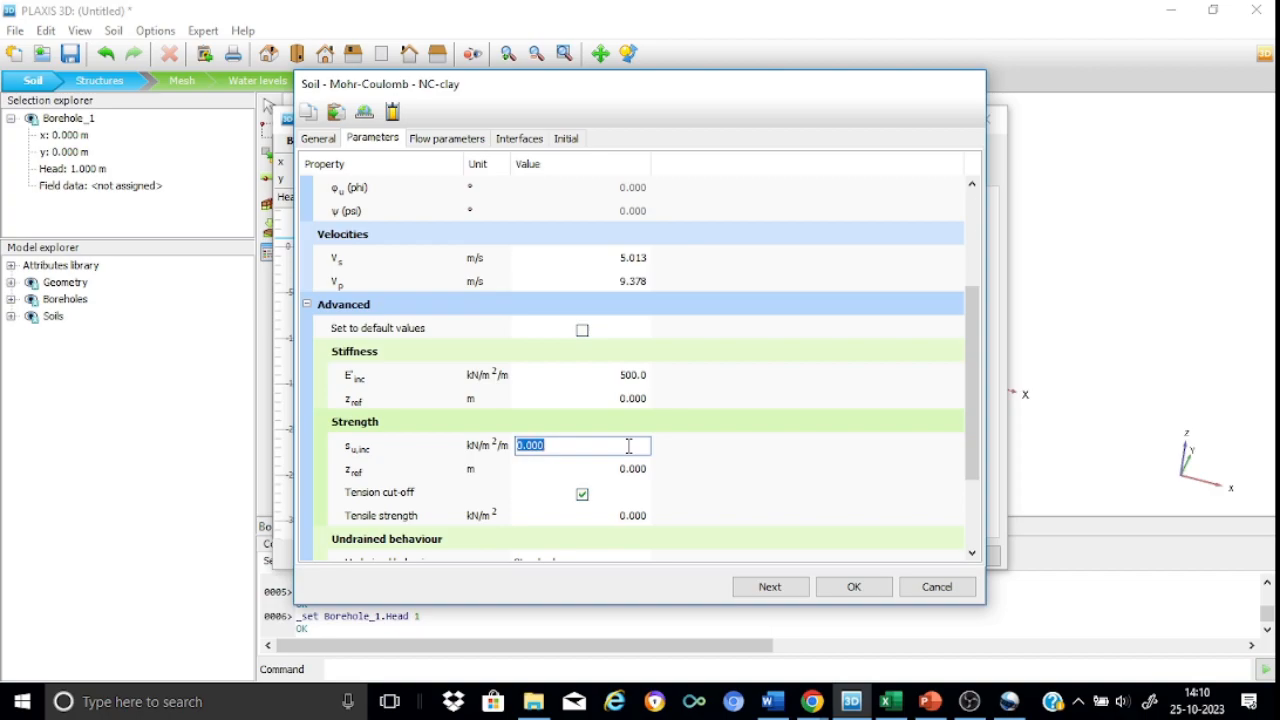
text(1.2)
key(Return)
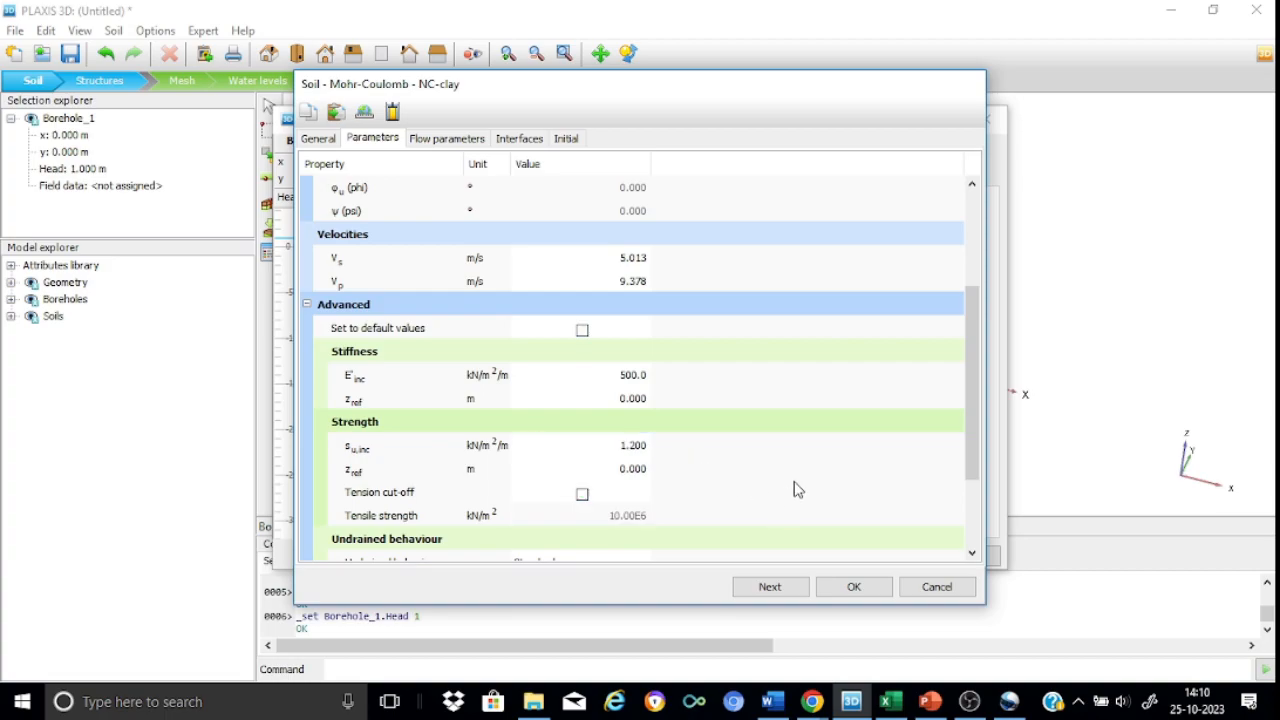
Step: Set the clay's interface strength to Manual with an Rinter of 0.65, and save the material
click(512, 141)
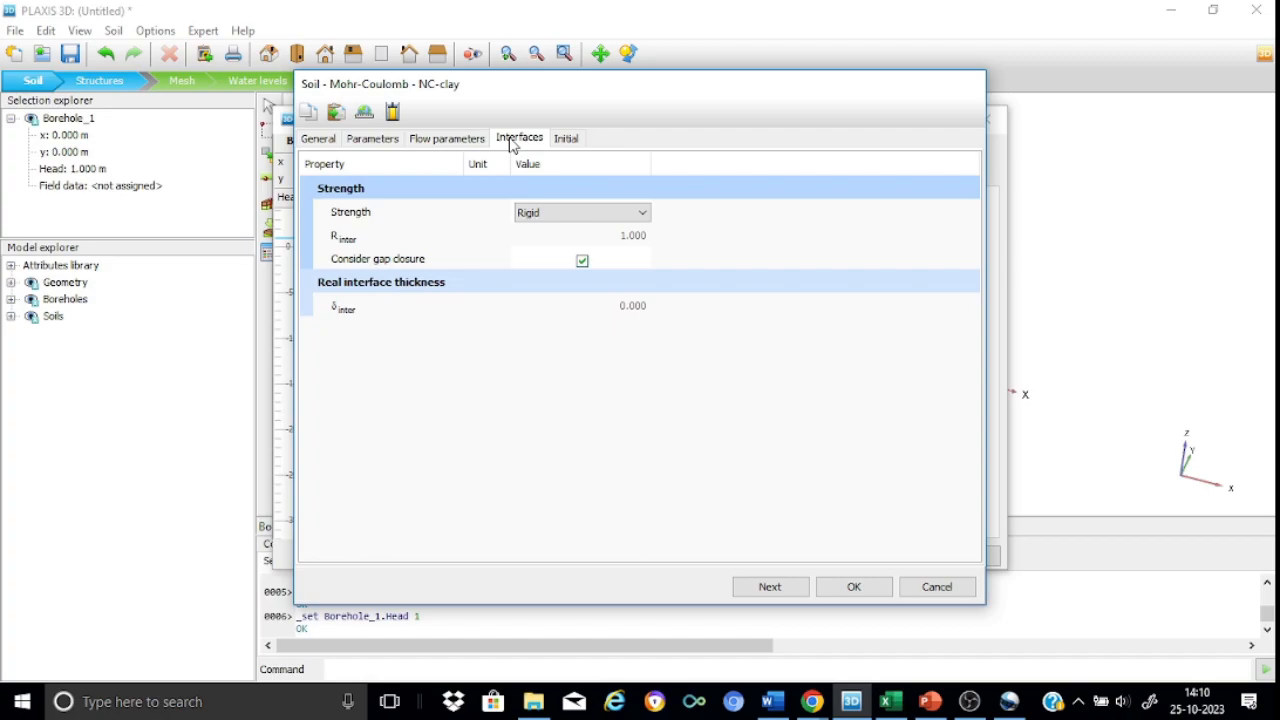
click(643, 216)
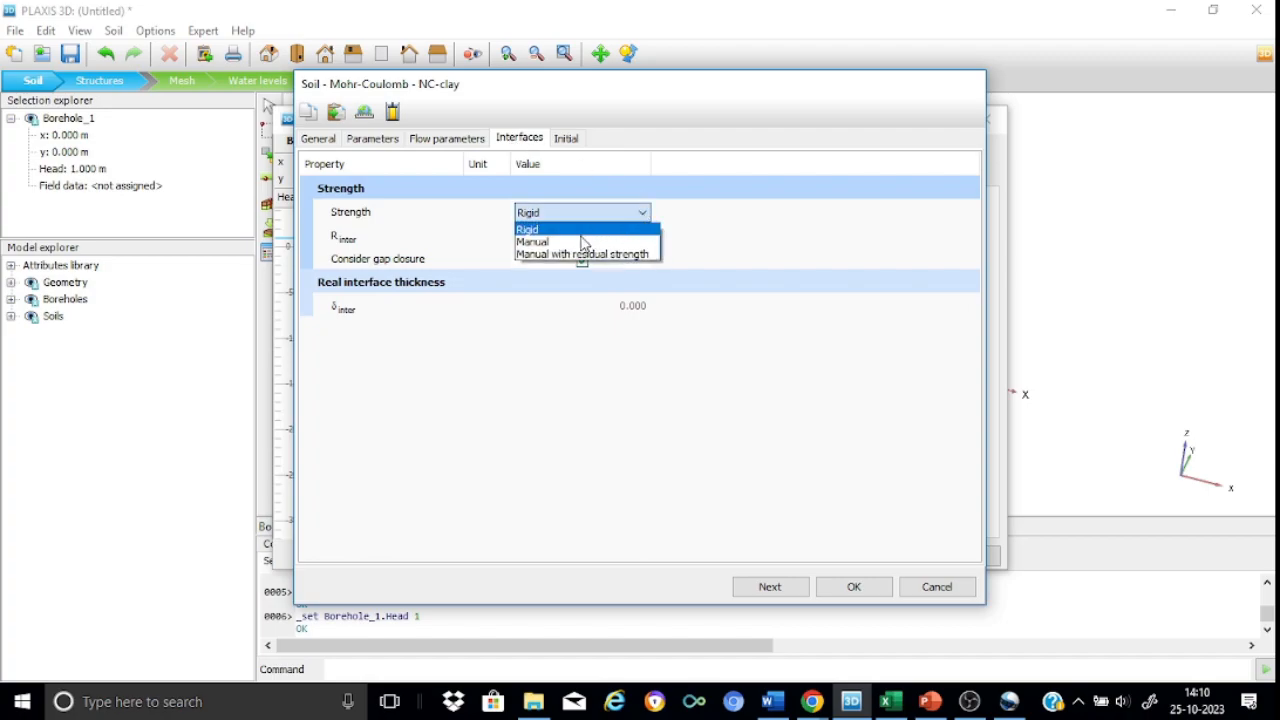
click(560, 240)
click(634, 237)
text(0.)
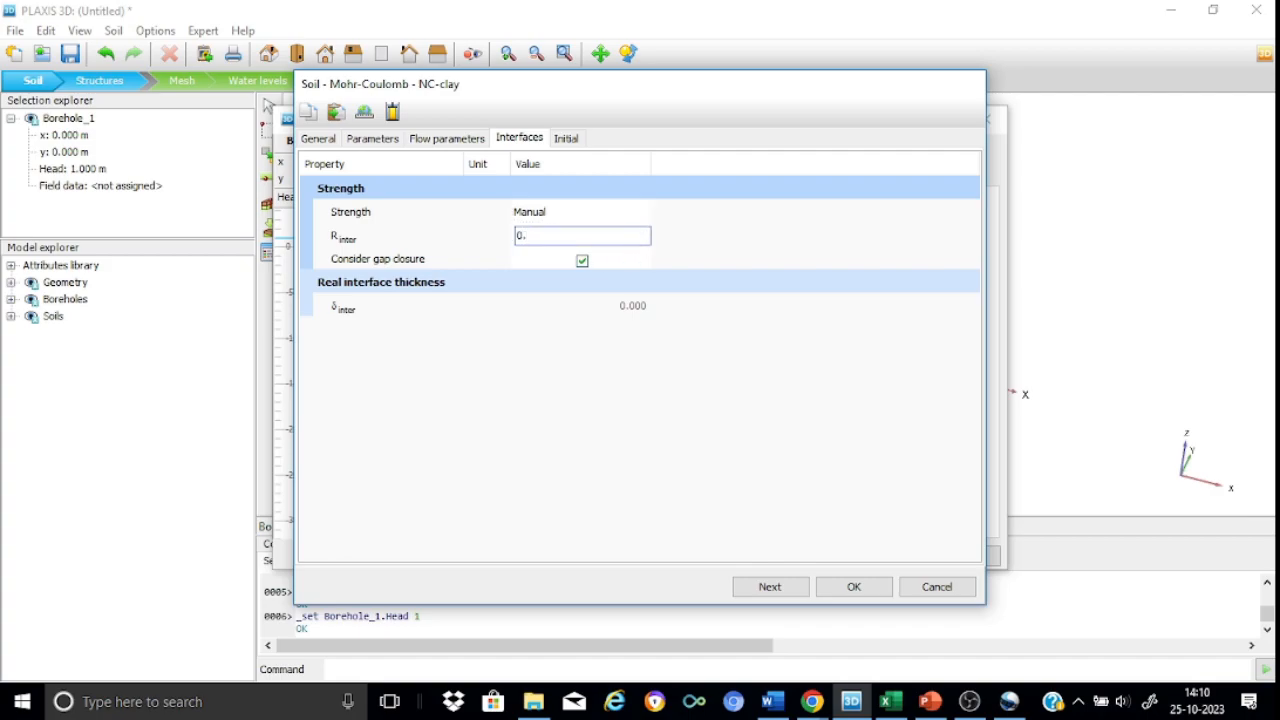
text(65)
click(854, 589)
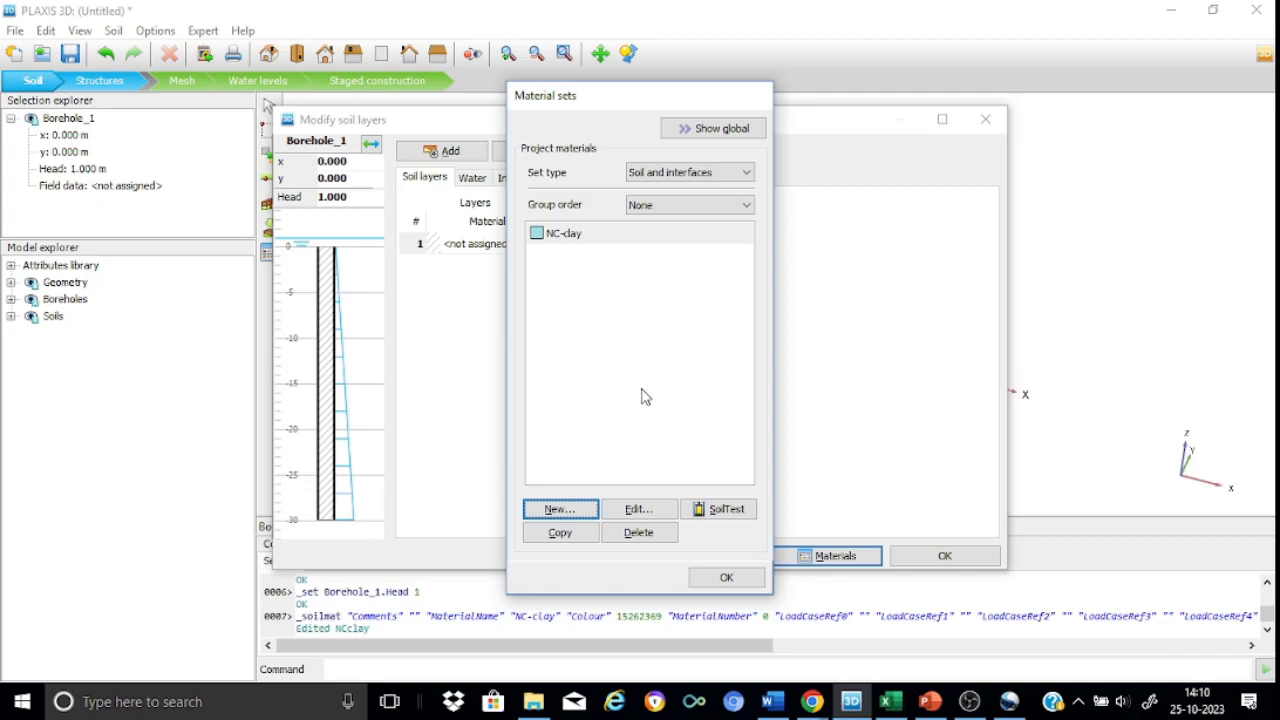
Step: Assign the NC-clay material to the borehole's soil layer, accept the soil layers and end borehole creation
click(725, 577)
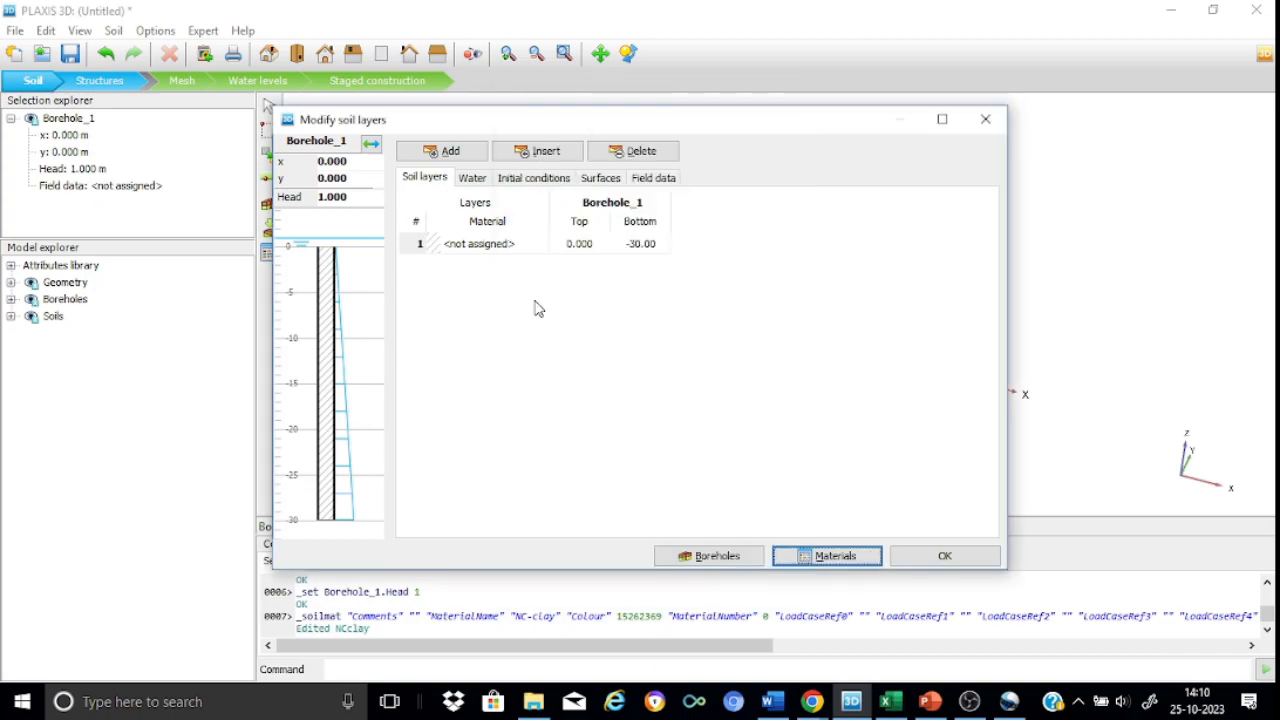
click(520, 253)
click(540, 244)
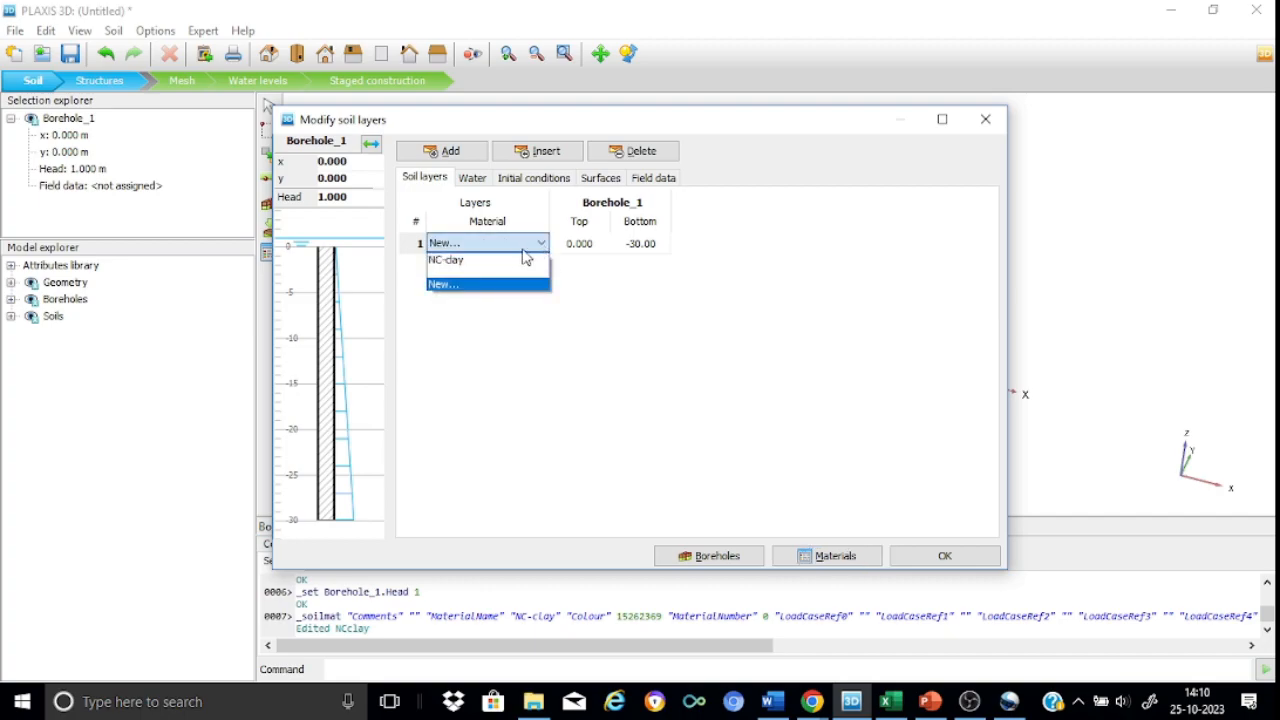
click(490, 262)
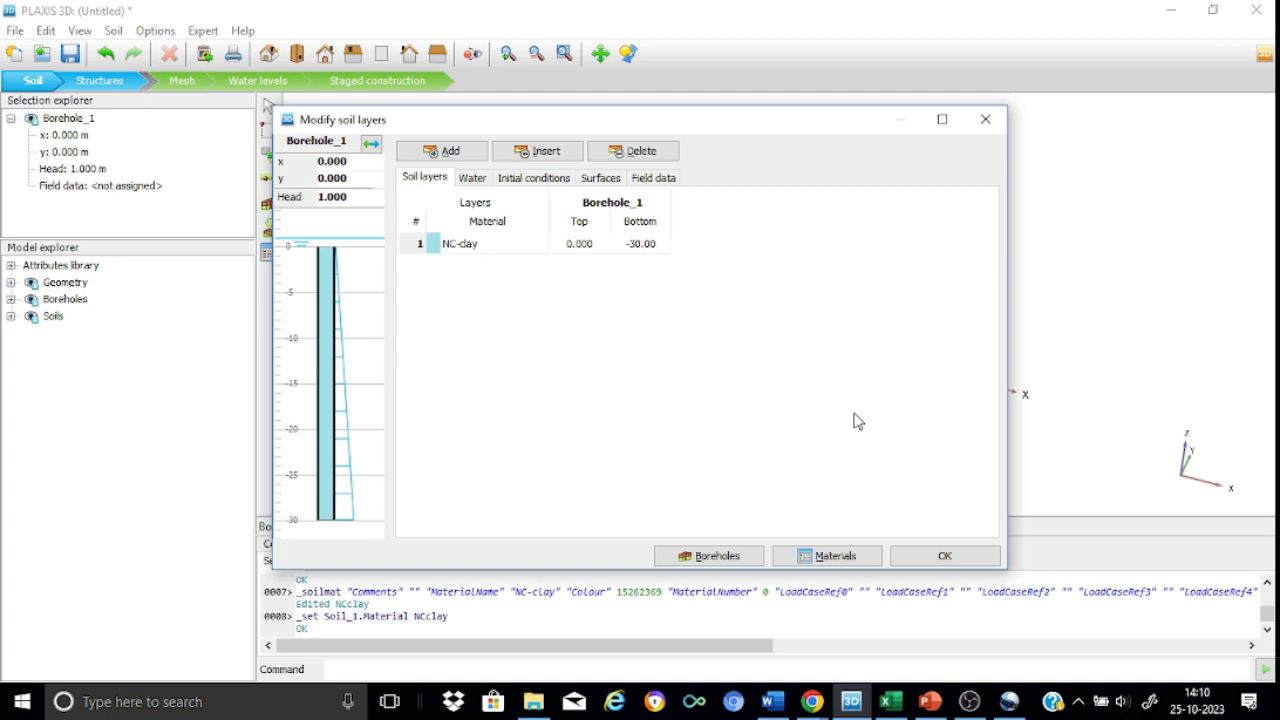
click(942, 558)
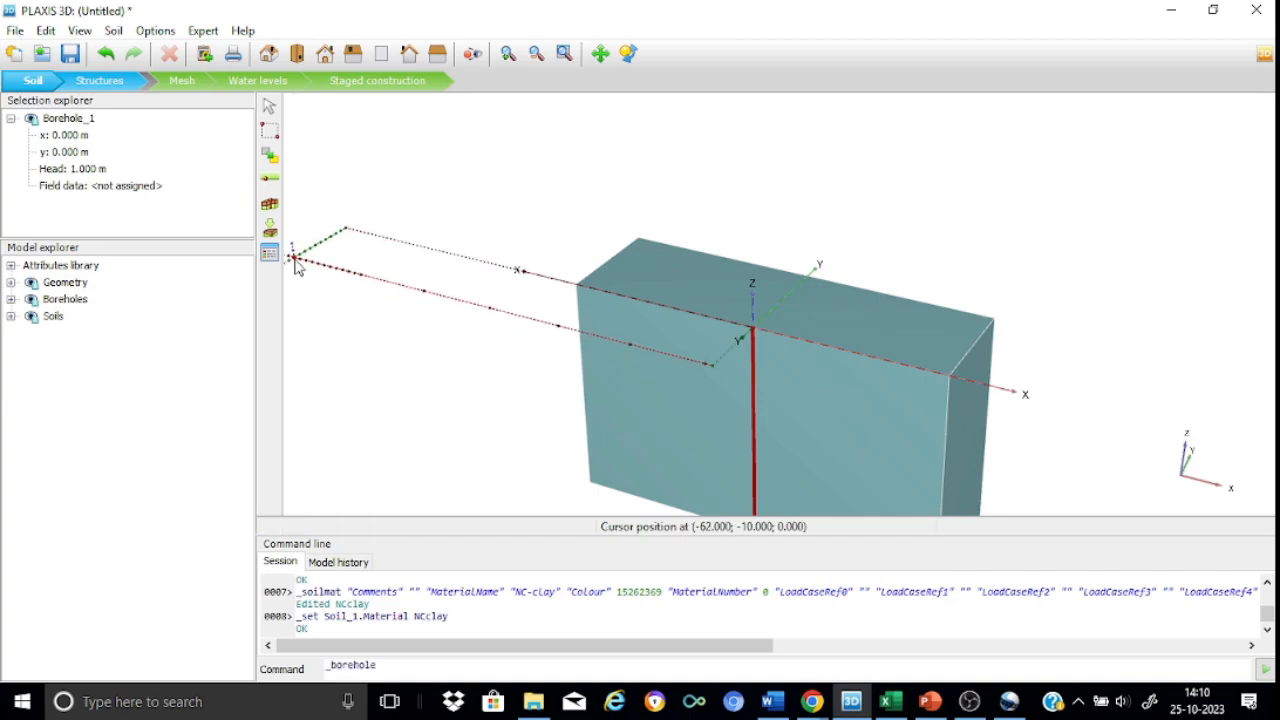
click(272, 110)
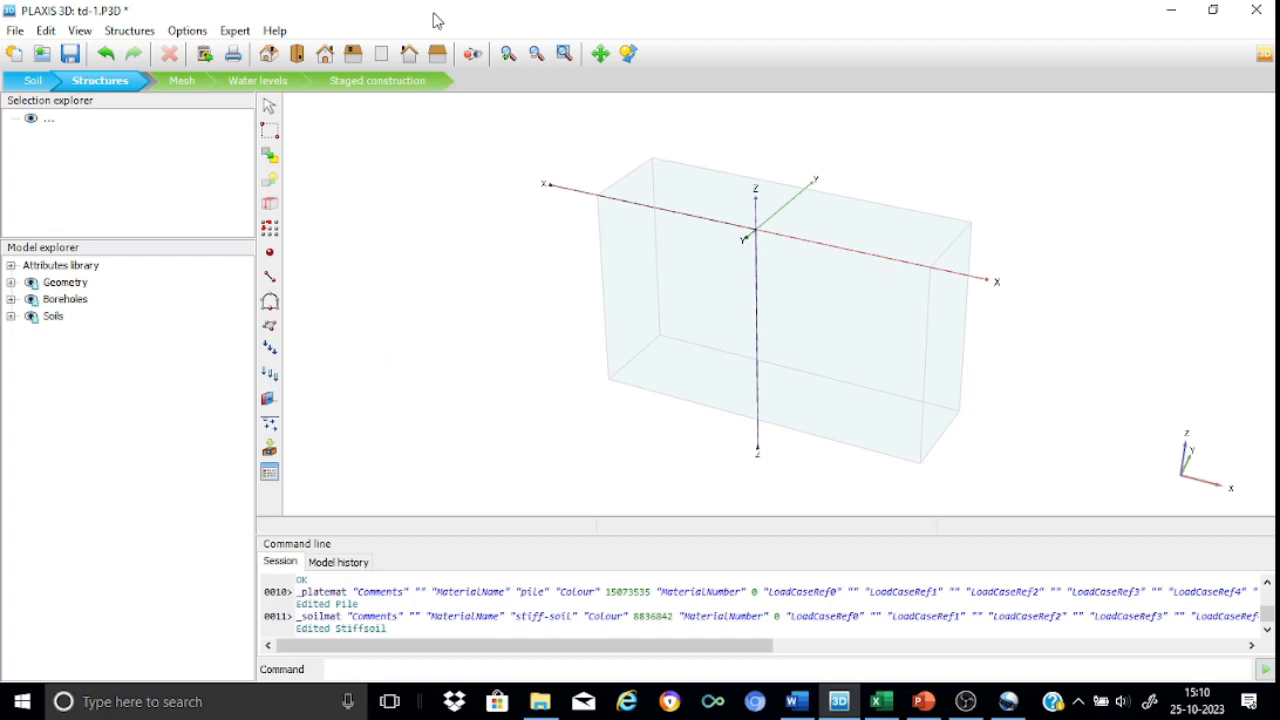
Step: Start a polycurve near the model origin and set the drawing grid's intervals to 2 for half-metre snapping
click(508, 53)
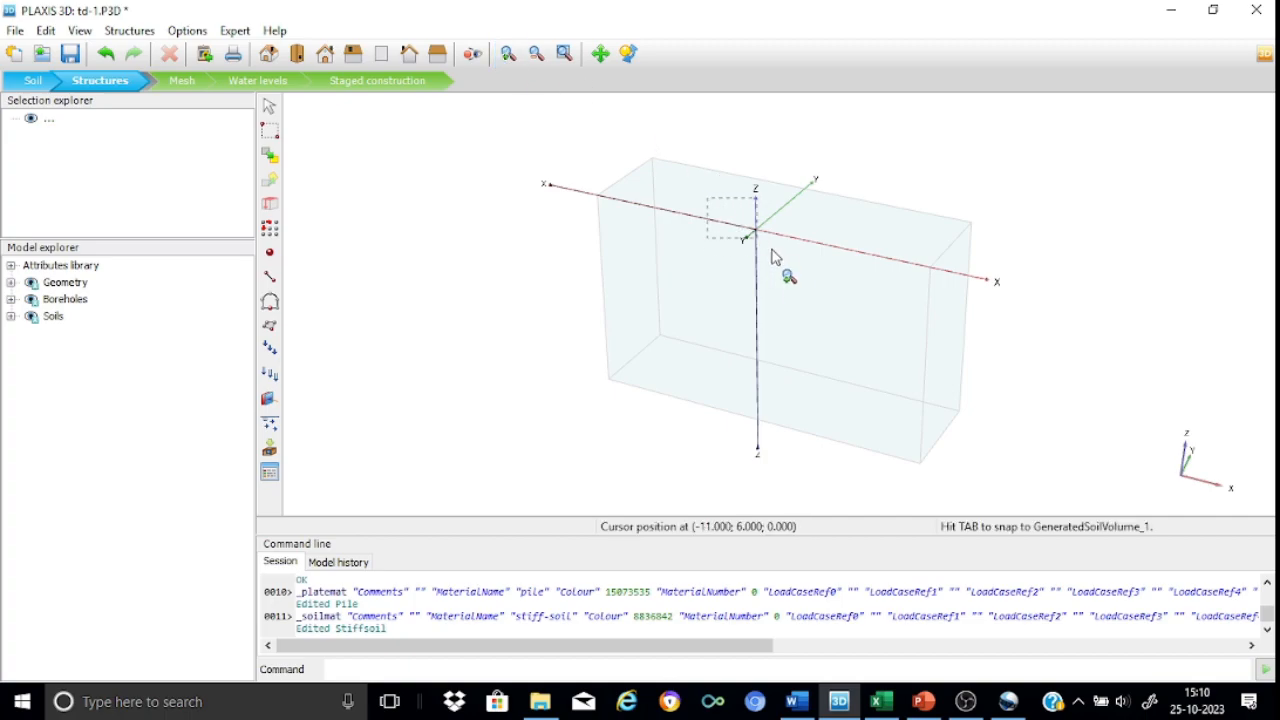
click(766, 263)
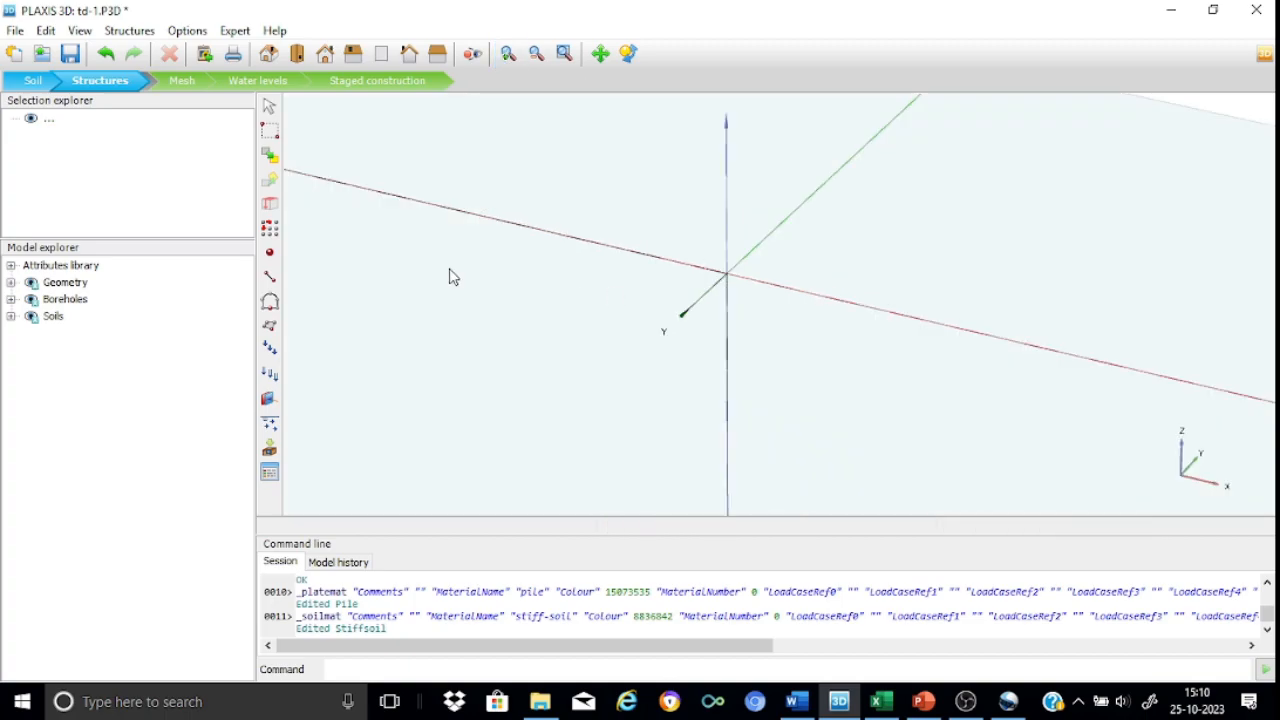
click(270, 302)
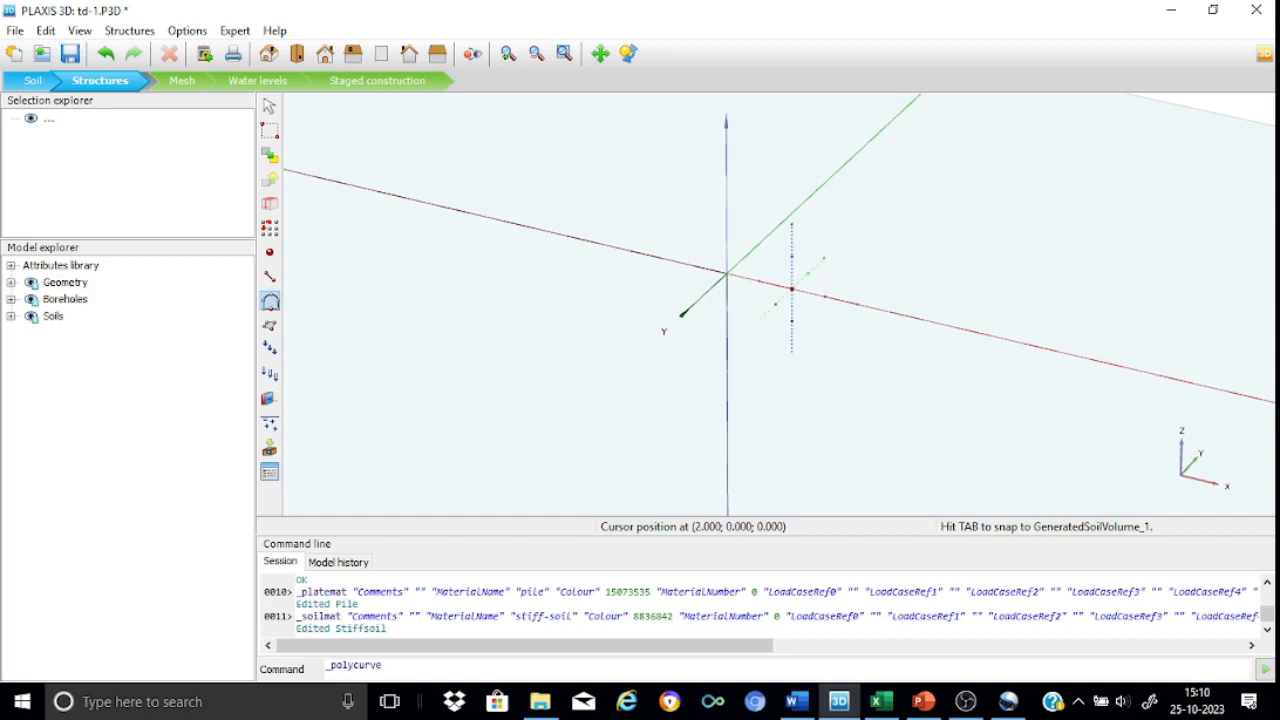
click(192, 31)
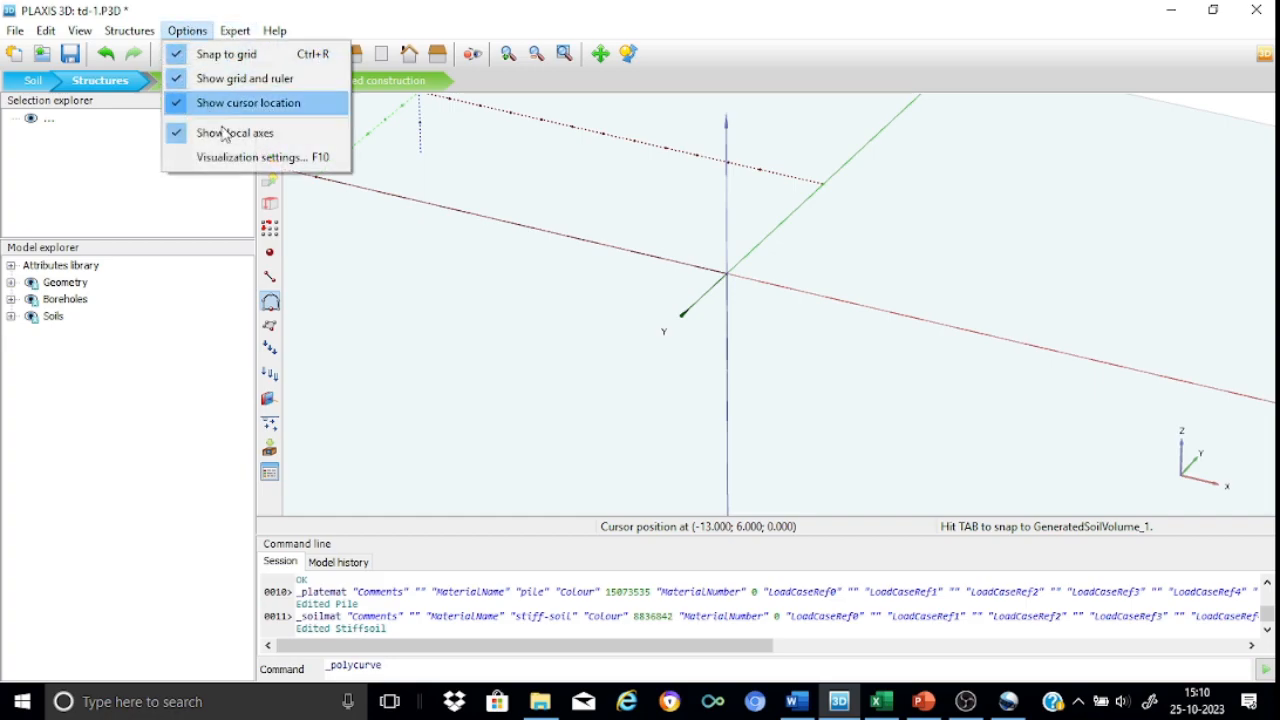
click(230, 160)
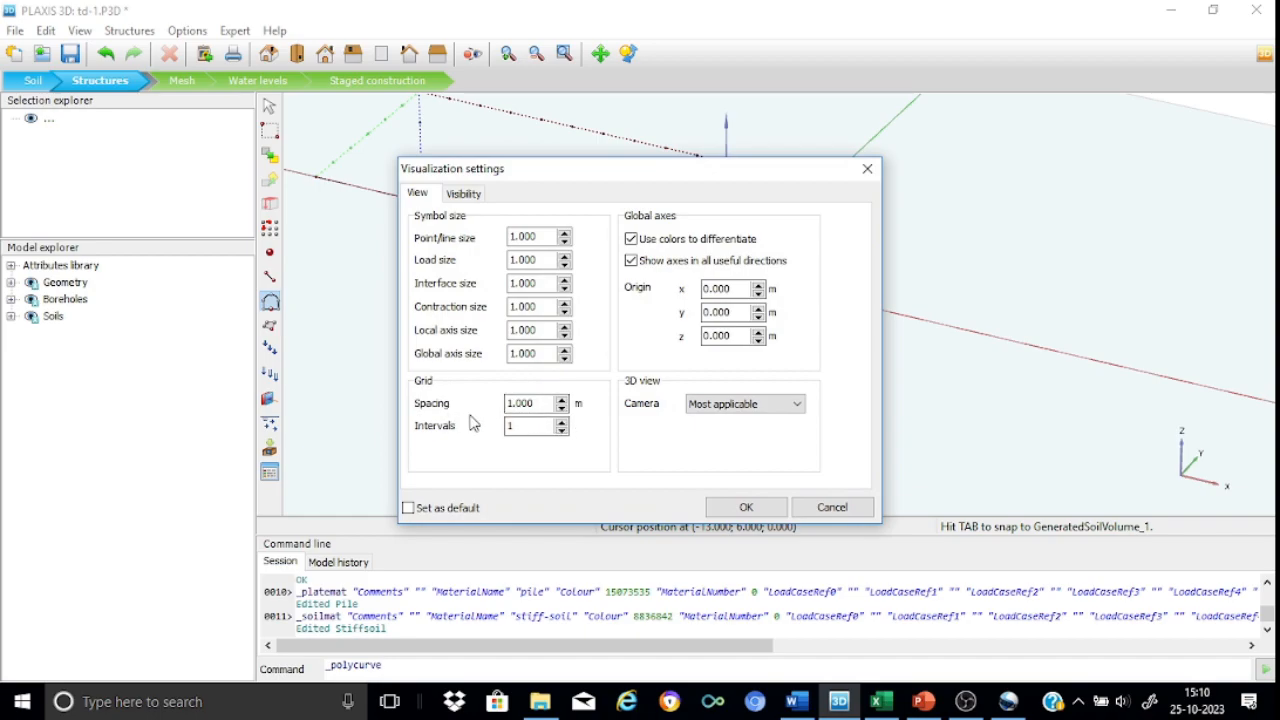
click(561, 423)
click(747, 507)
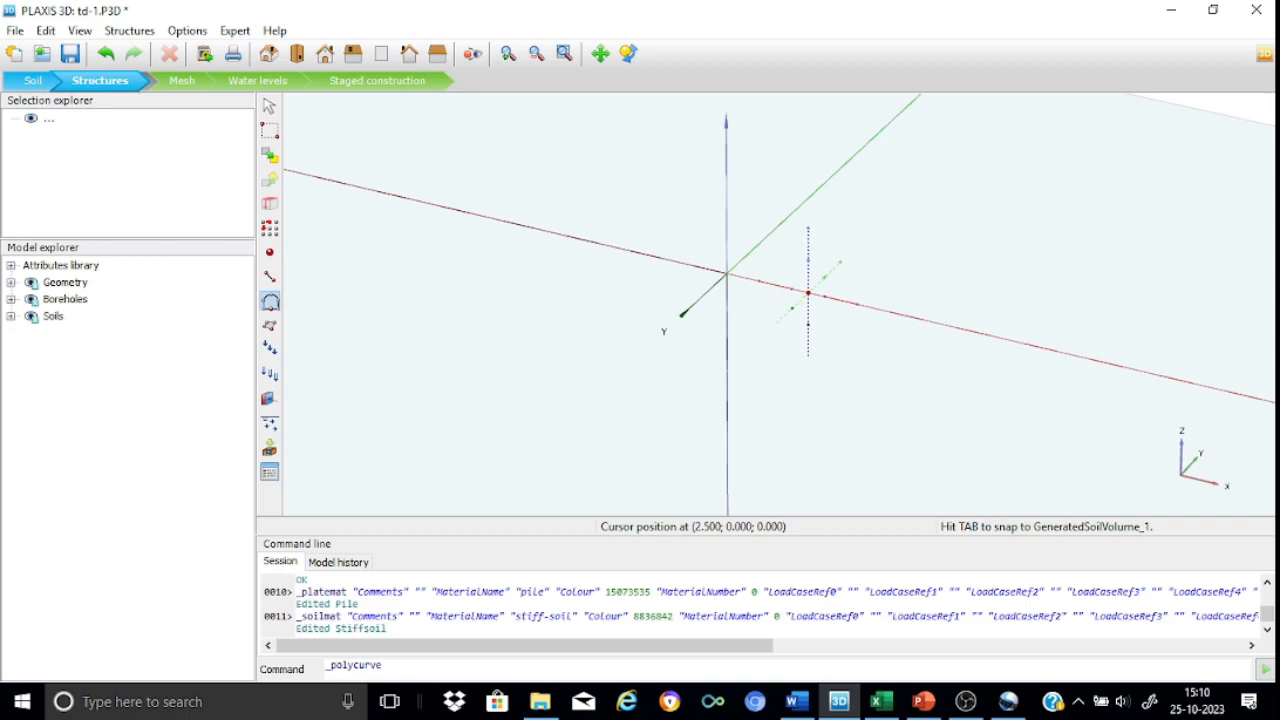
Step: Insert the polycurve at (2.5, 0, 0) and add one segment of type Arc
click(810, 295)
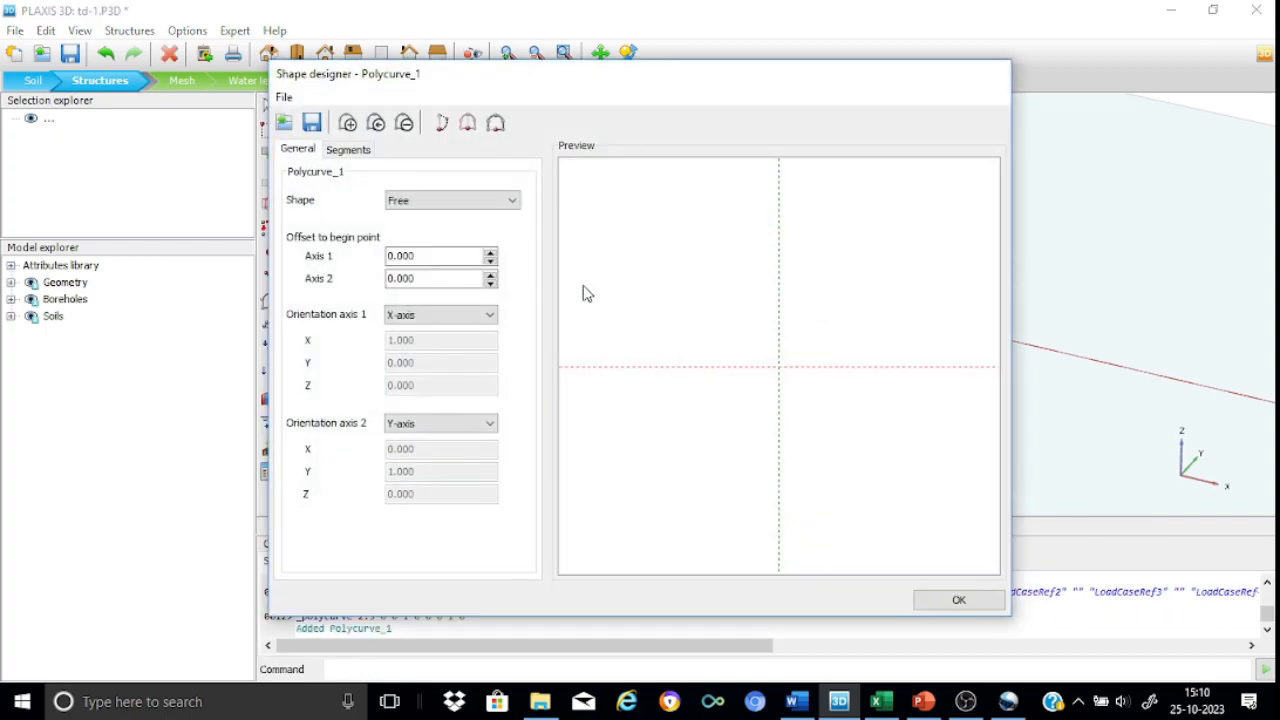
click(369, 151)
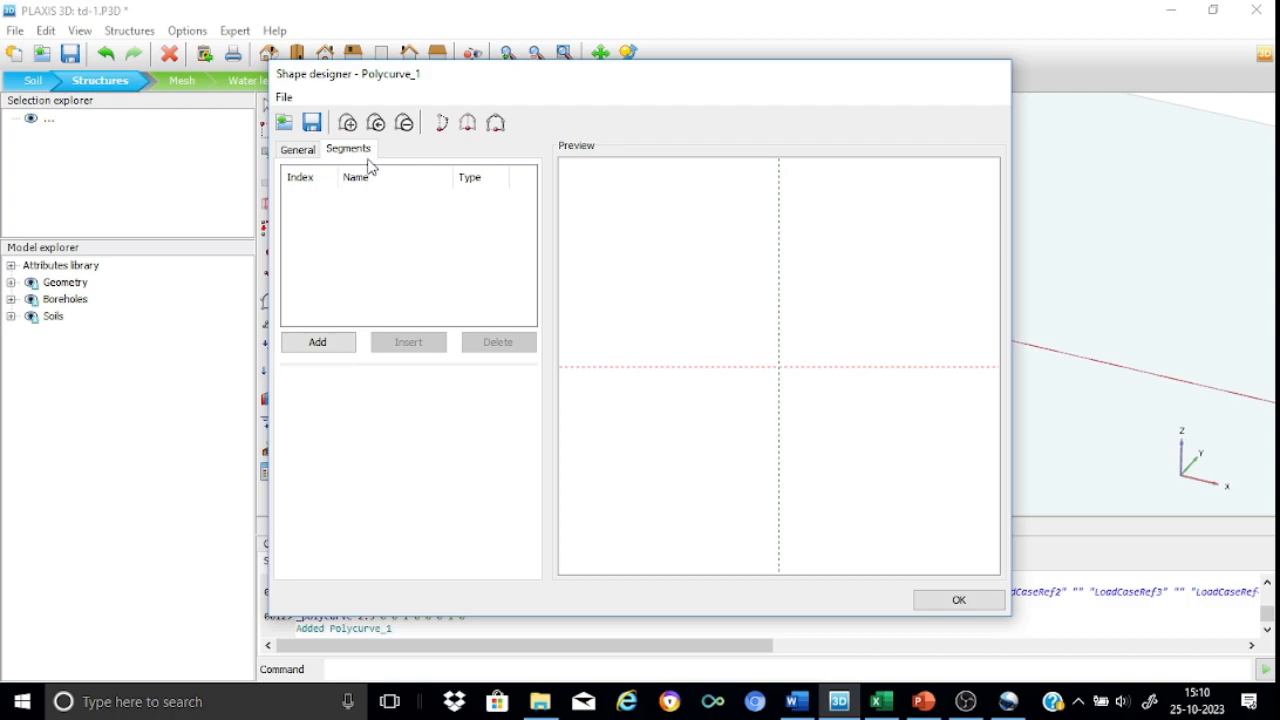
click(345, 341)
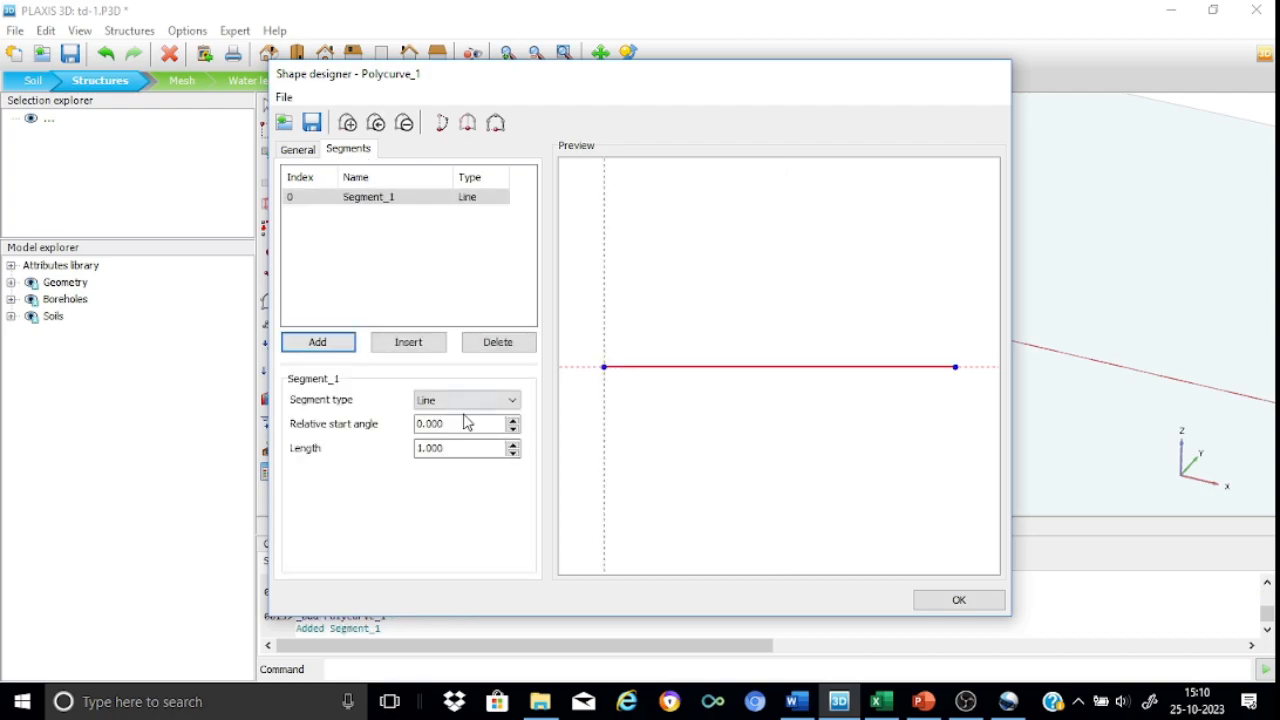
click(512, 400)
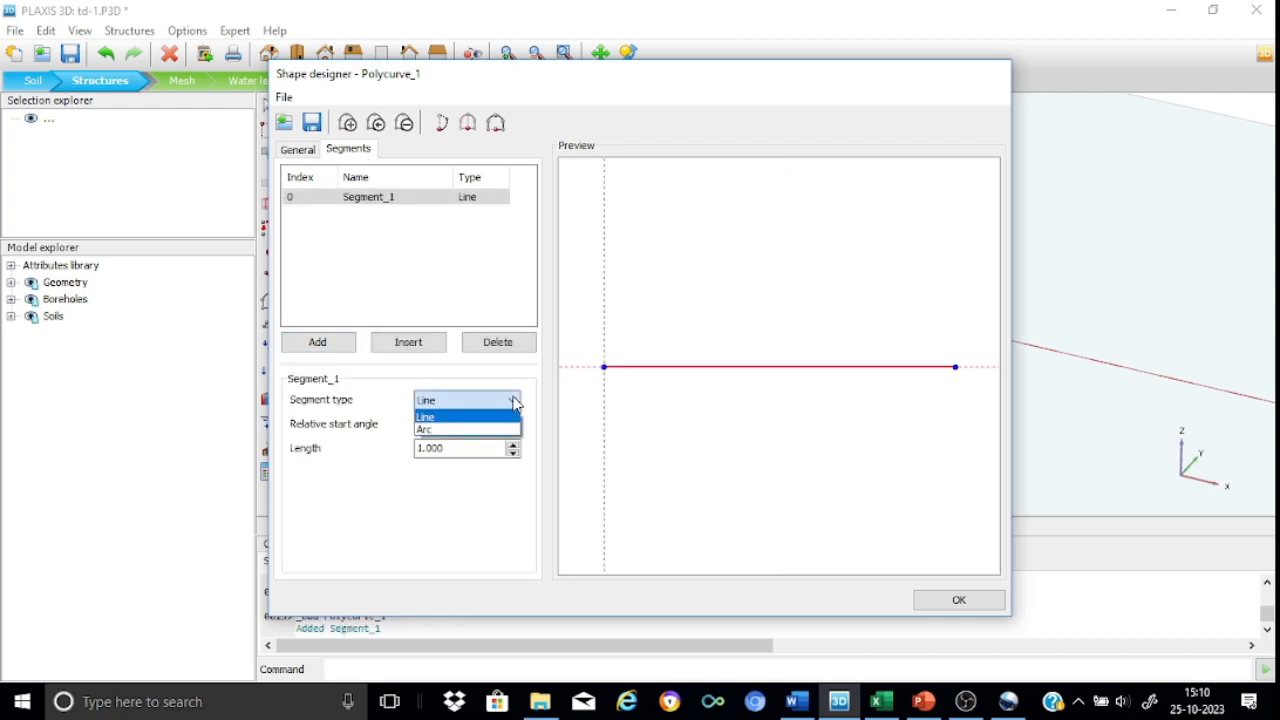
click(433, 432)
Step: Set the arc's relative start angle to 90°, radius to 2.5 m and segment angle to 180°, and accept the shape
drag(462, 424, 408, 424)
text(90)
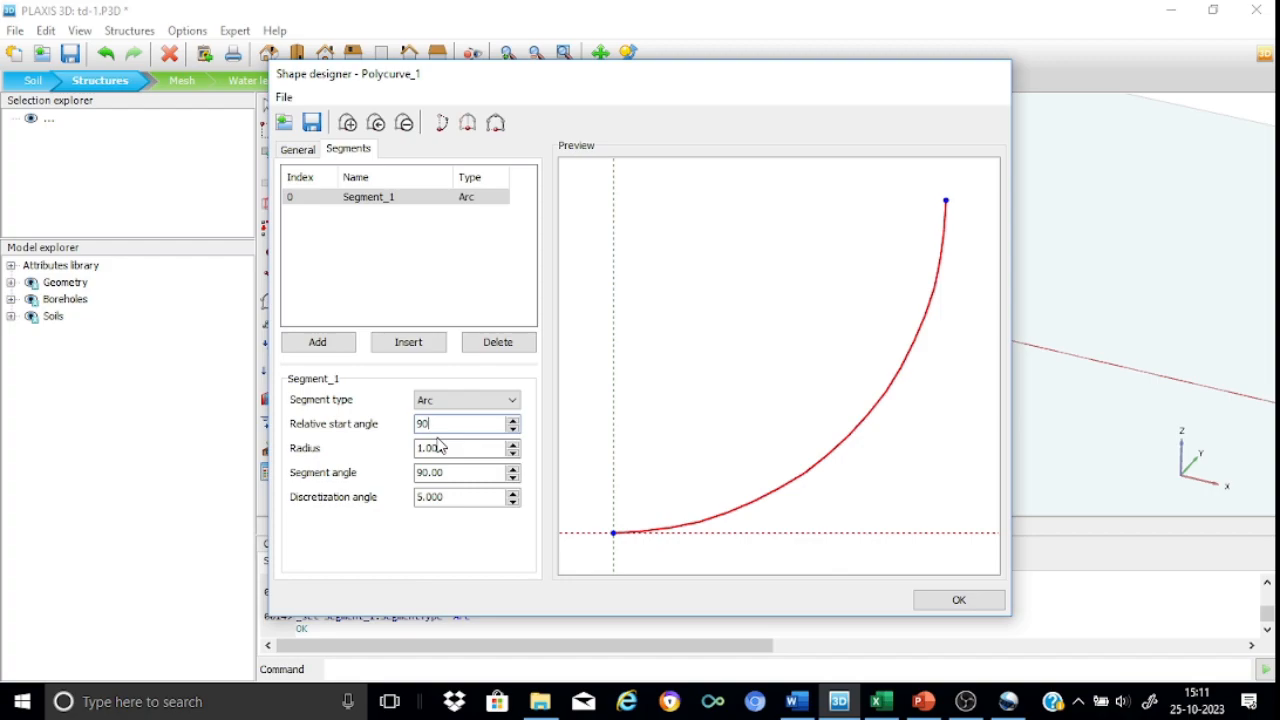
key(Tab)
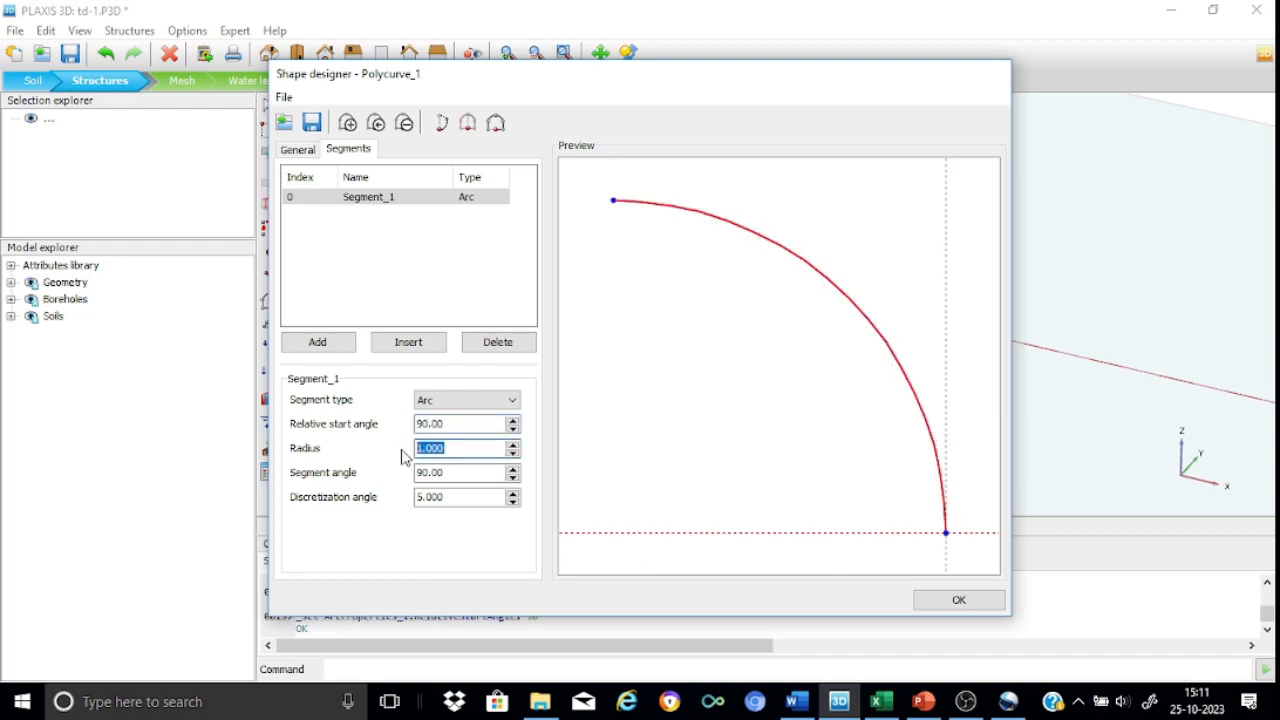
text(2.5)
drag(461, 476, 381, 476)
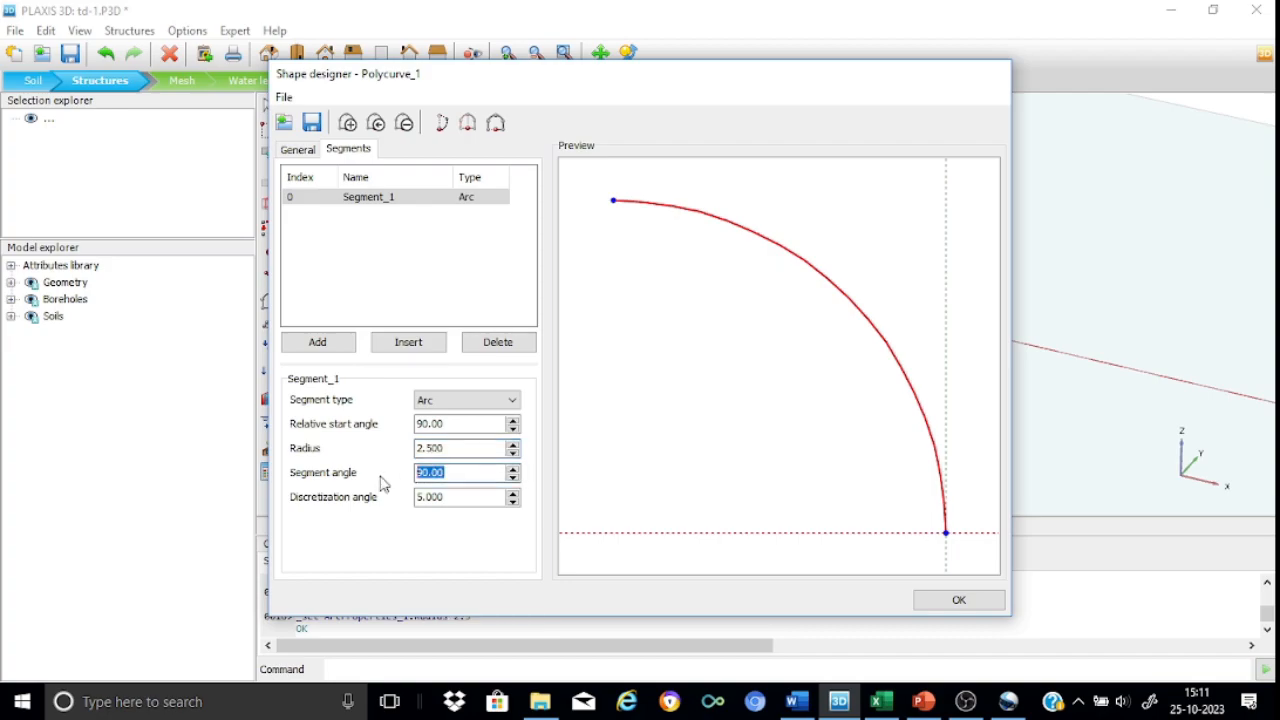
text(180)
click(463, 497)
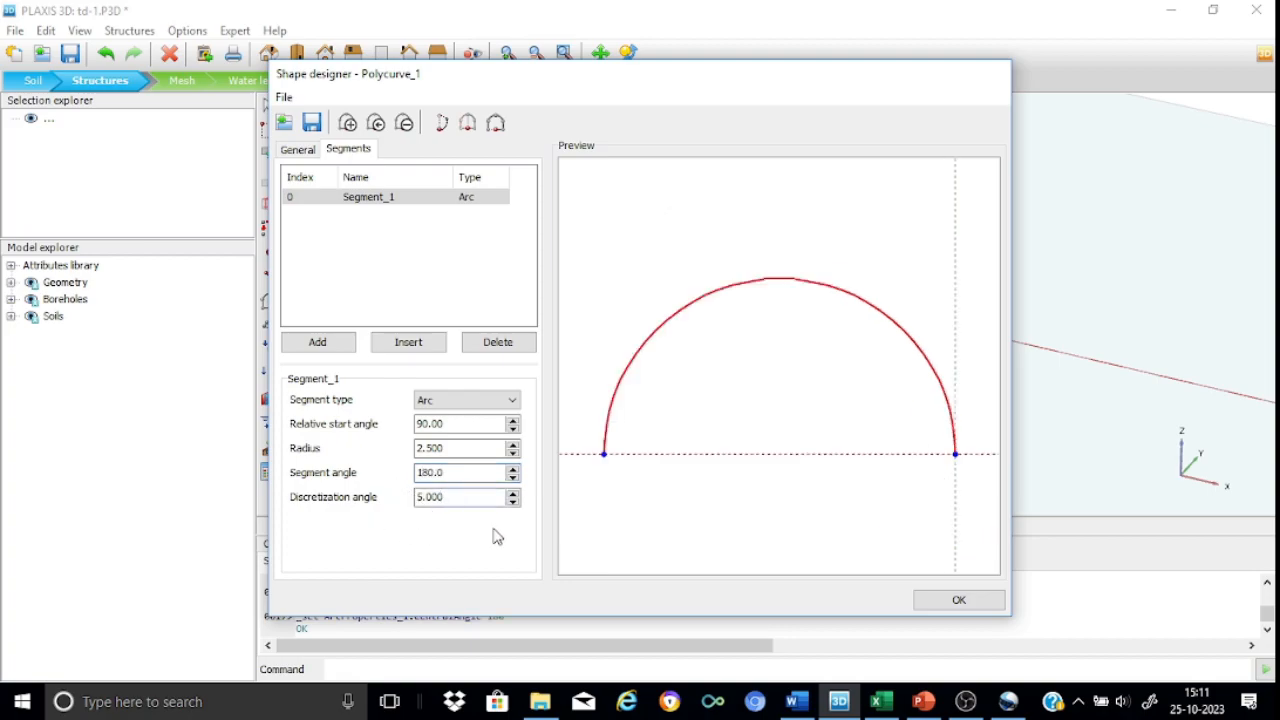
click(955, 602)
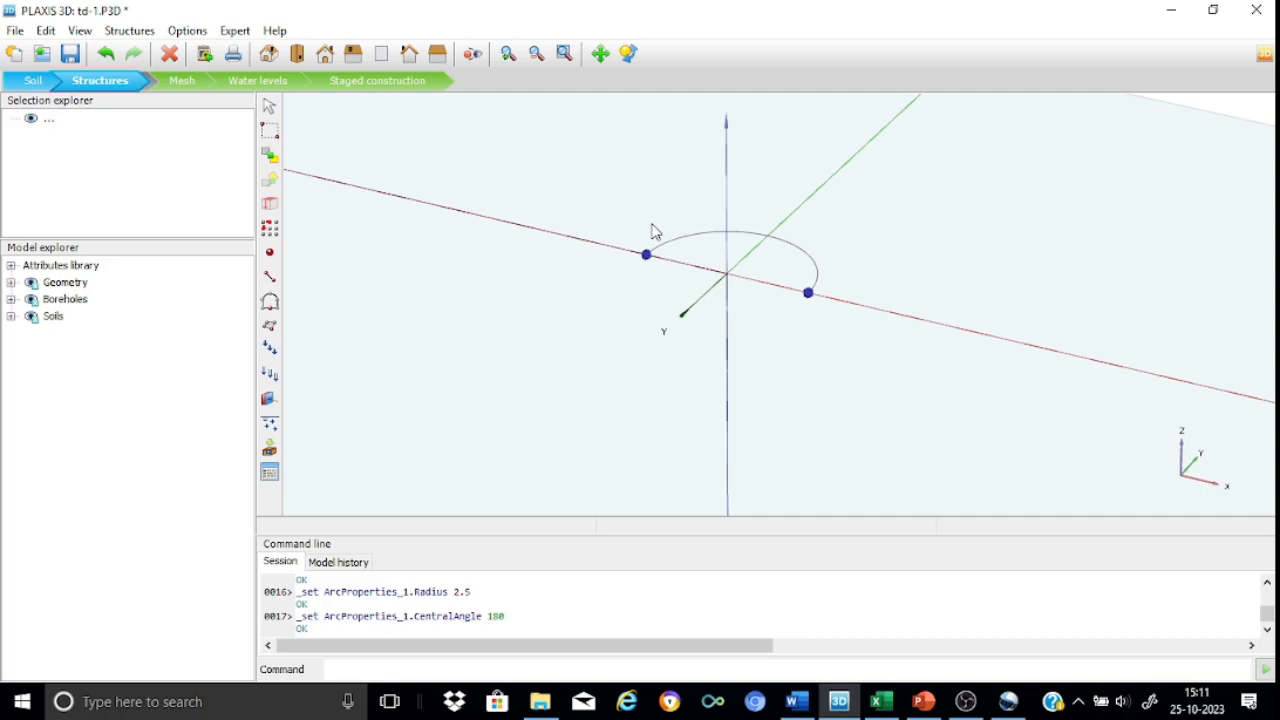
Step: Extrude the semicircular polycurve by -15 m along z to create the pile wall surface
click(808, 259)
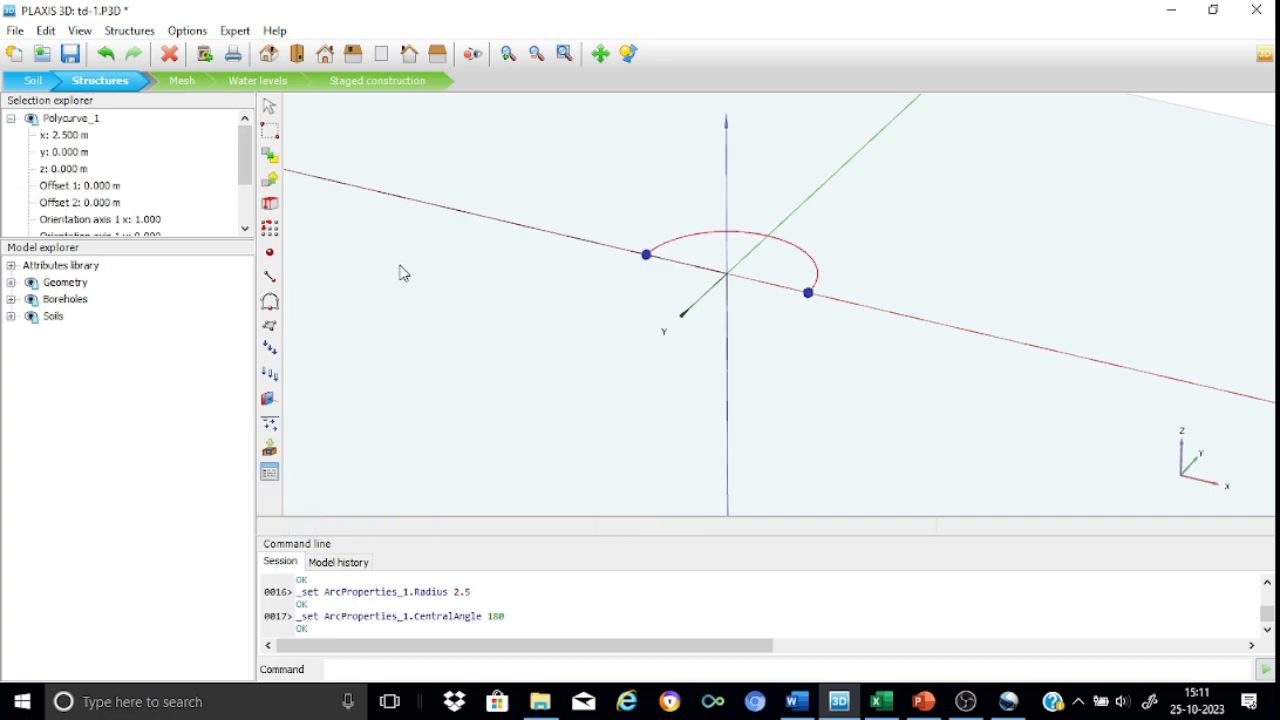
click(271, 208)
drag(533, 257, 478, 259)
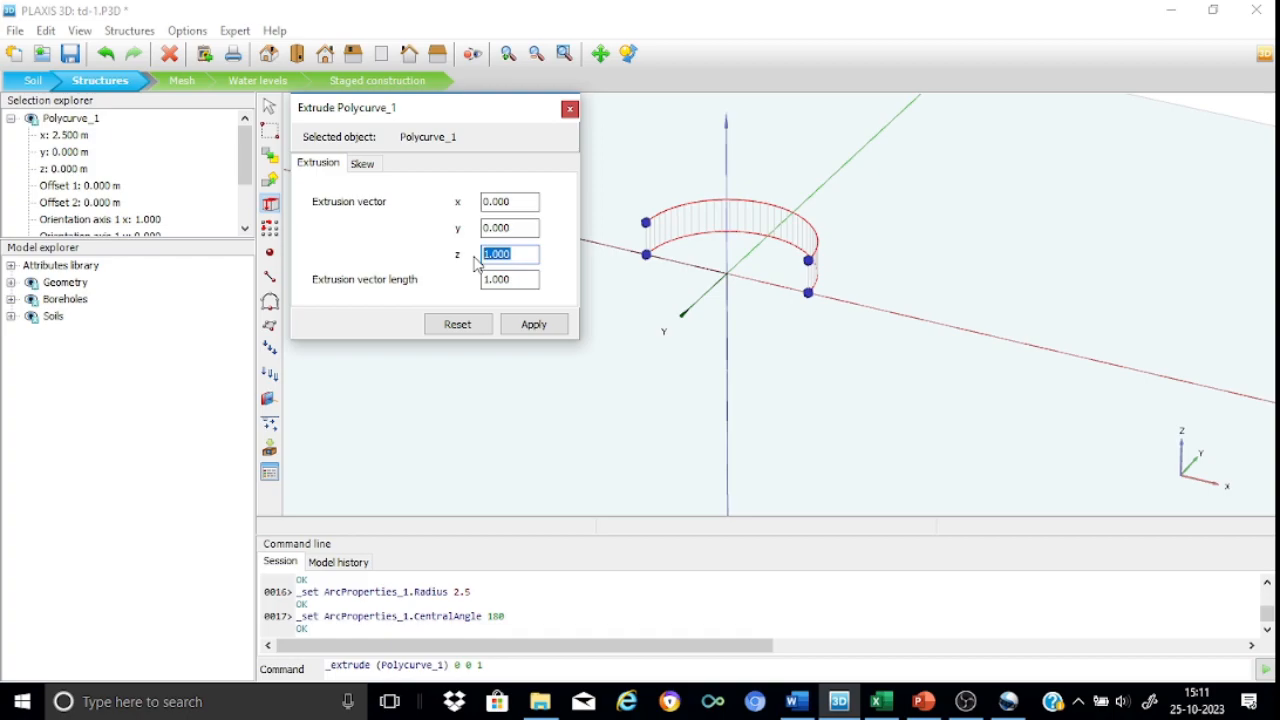
text(-15)
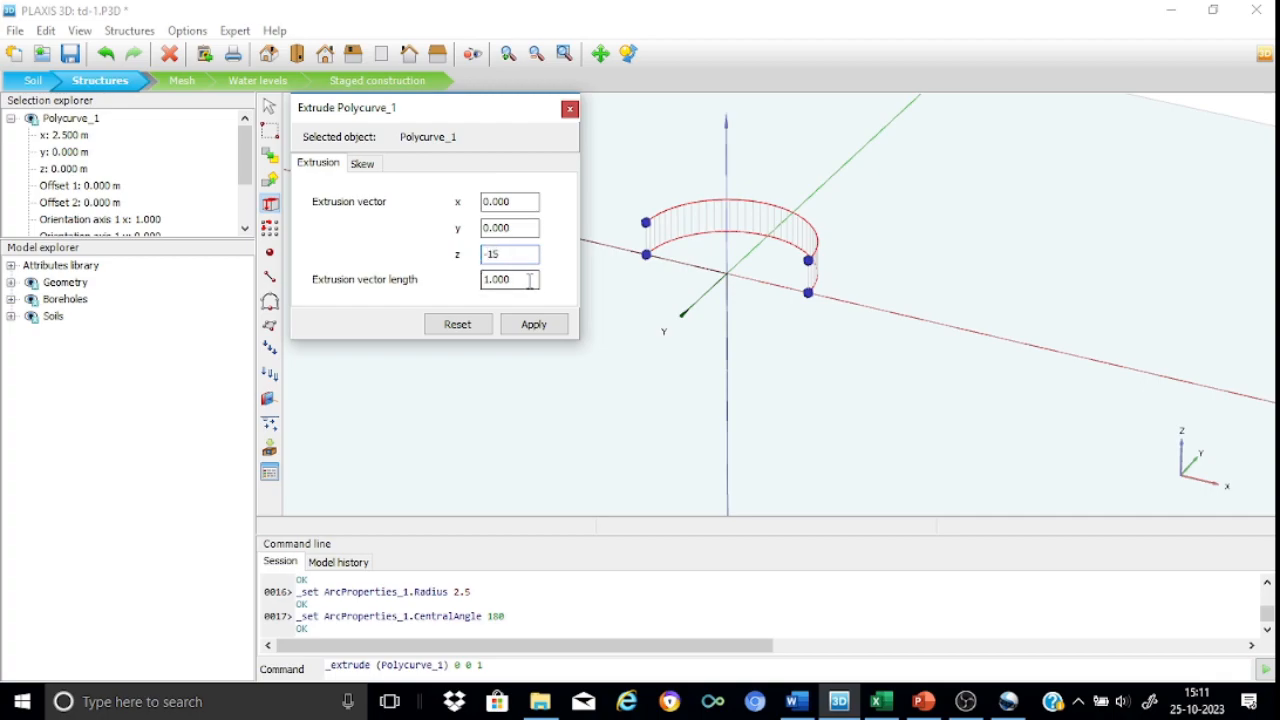
click(533, 326)
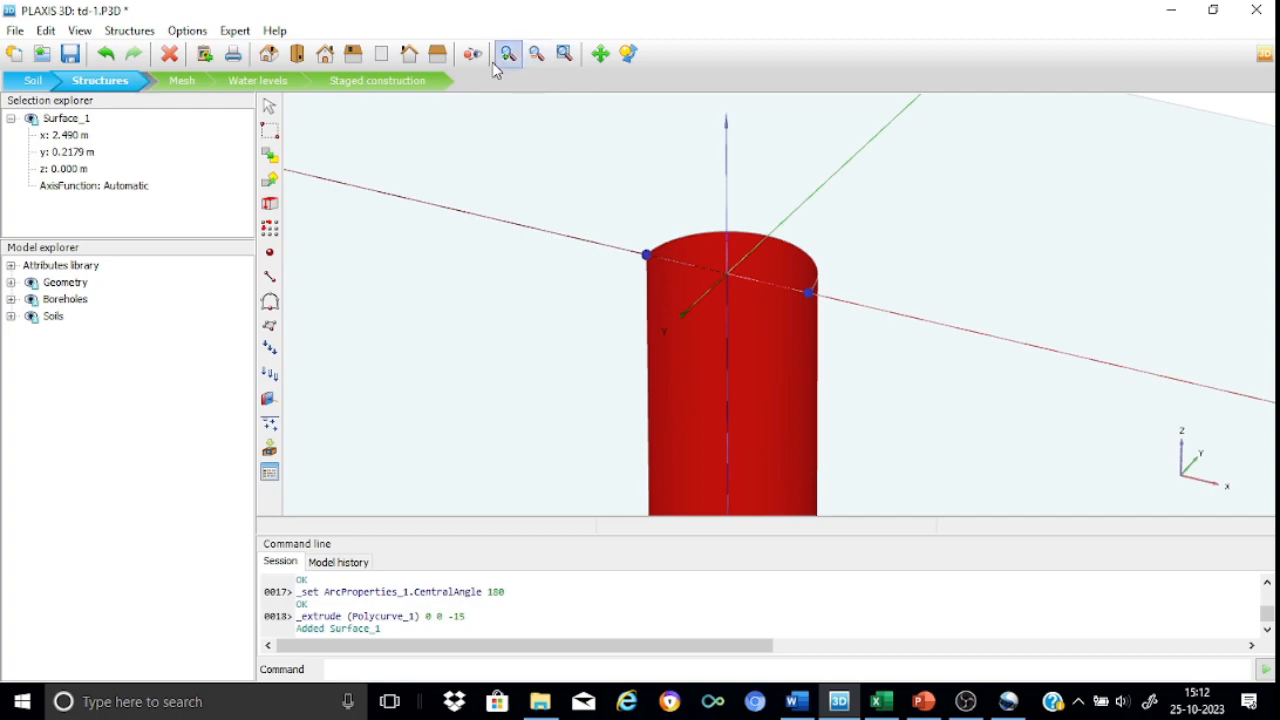
Step: Close the semicircular polycurve at the pile head and create a surface from it
click(599, 55)
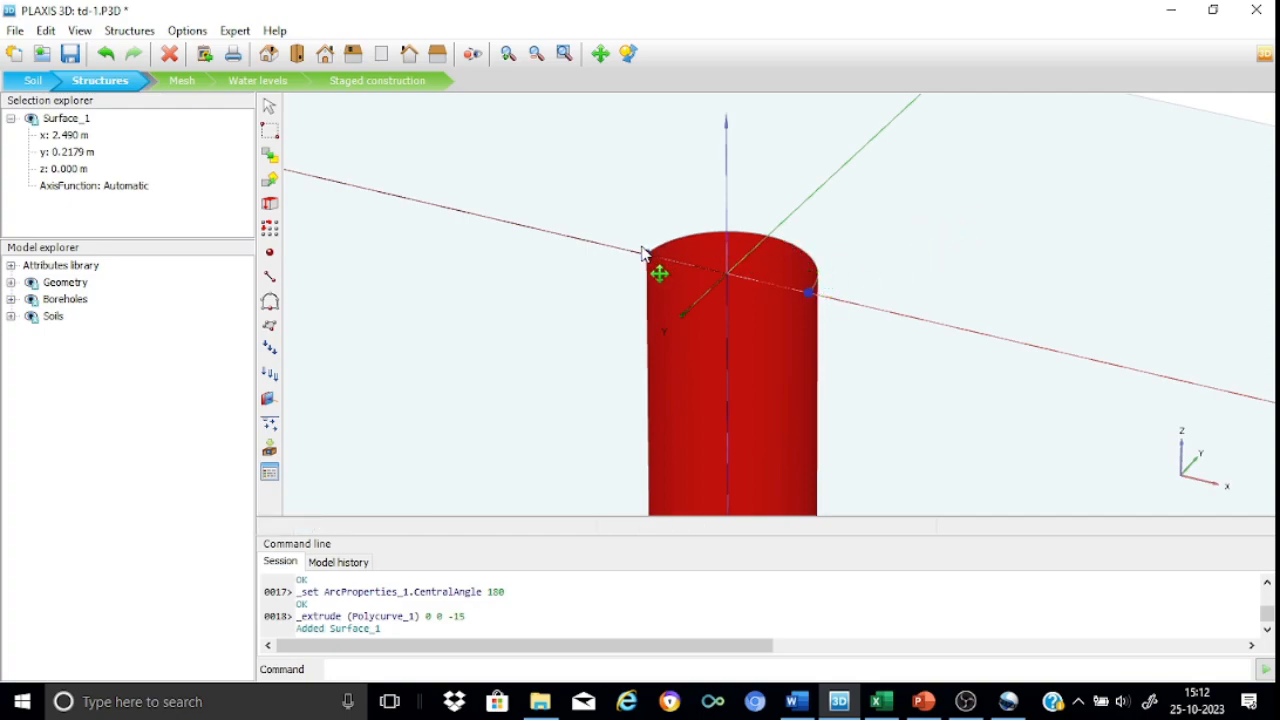
click(269, 107)
click(800, 257)
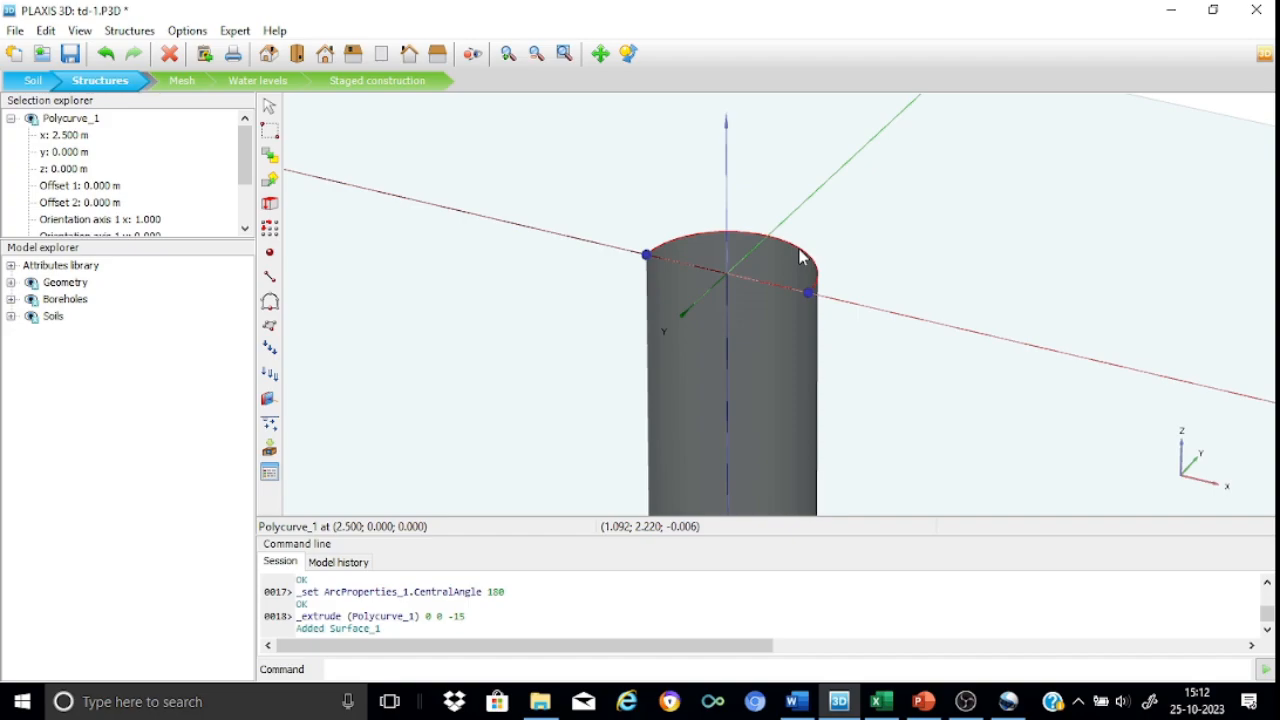
right_click(801, 258)
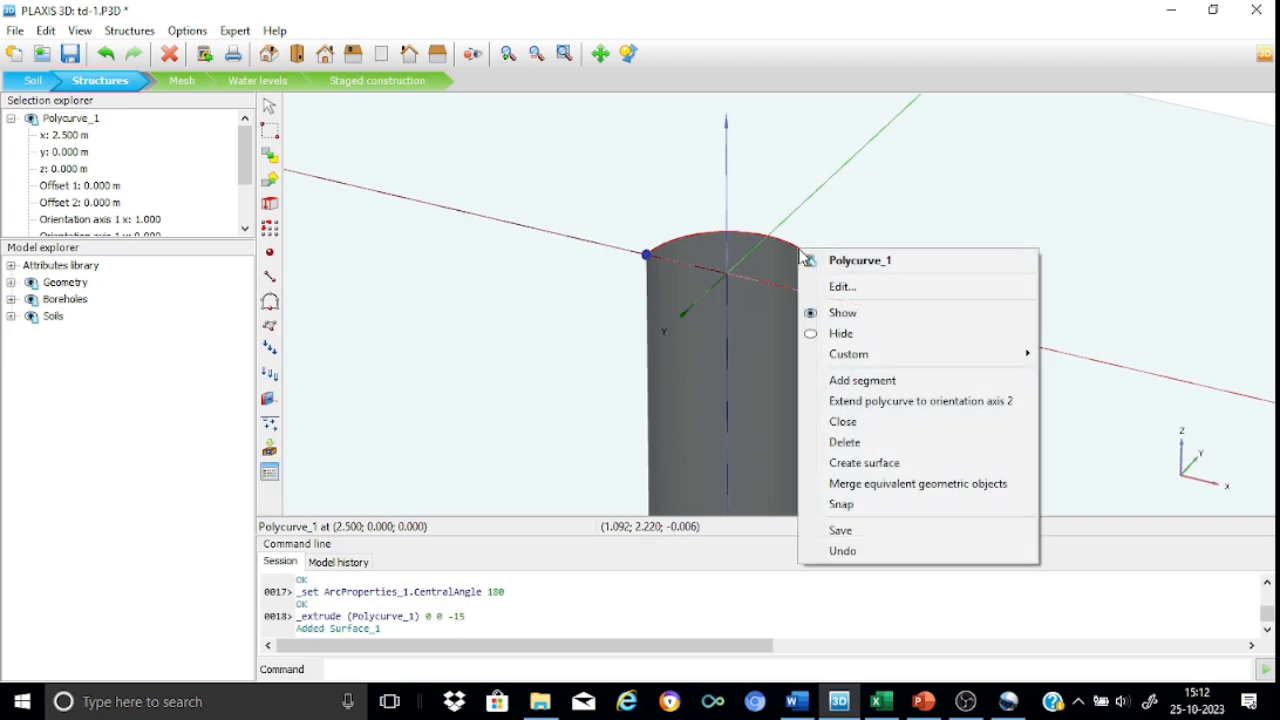
click(869, 425)
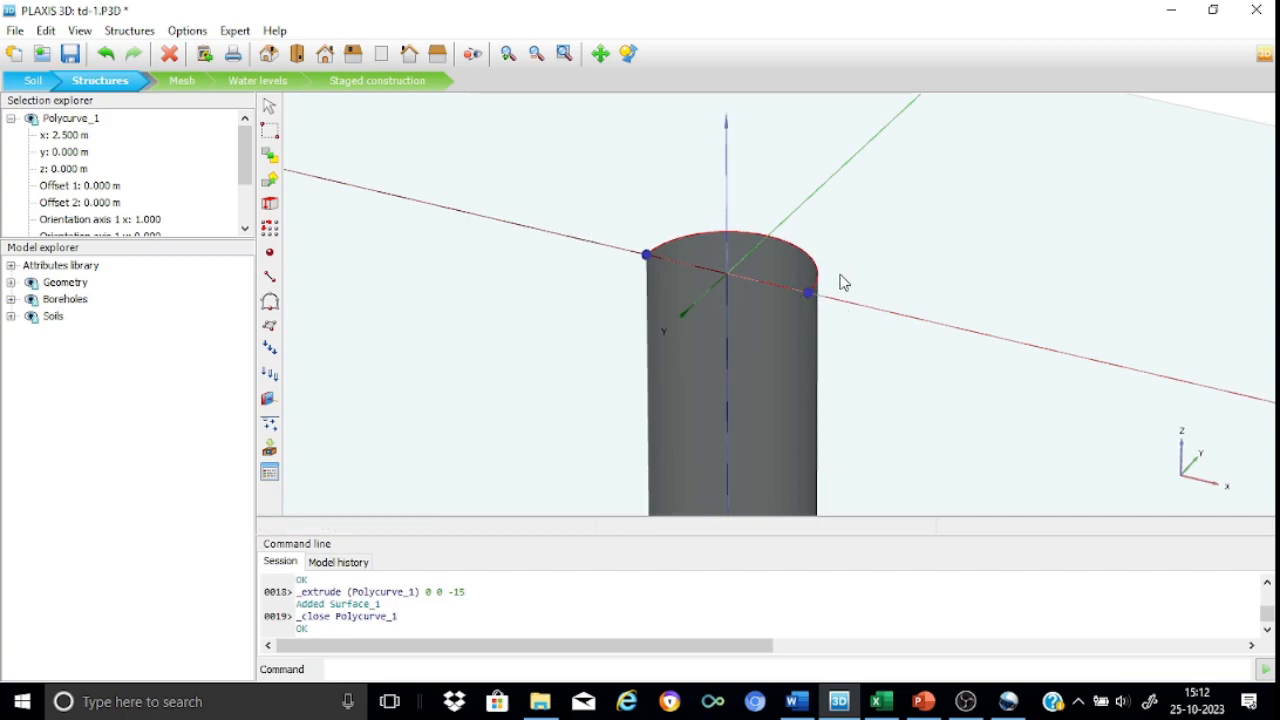
right_click(781, 292)
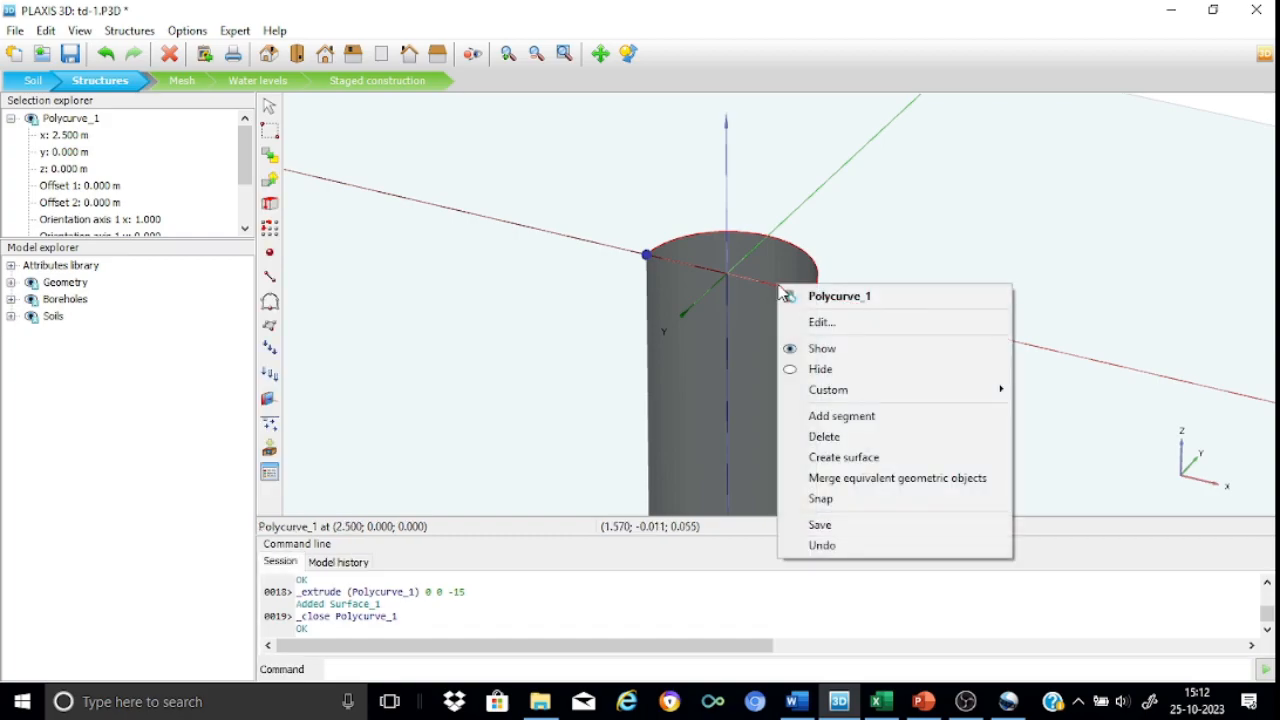
click(865, 457)
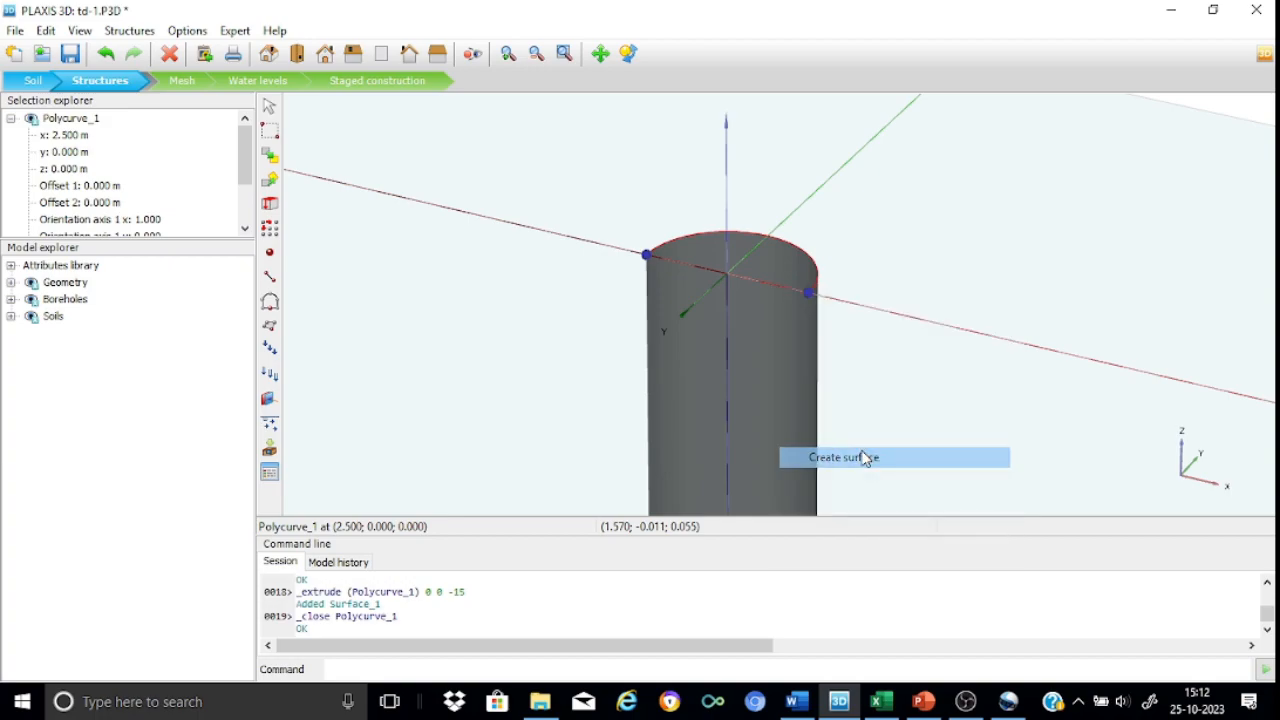
Step: Extrude the semicircular top surface by -15 m along z to create the soil volume inside the pile
click(271, 108)
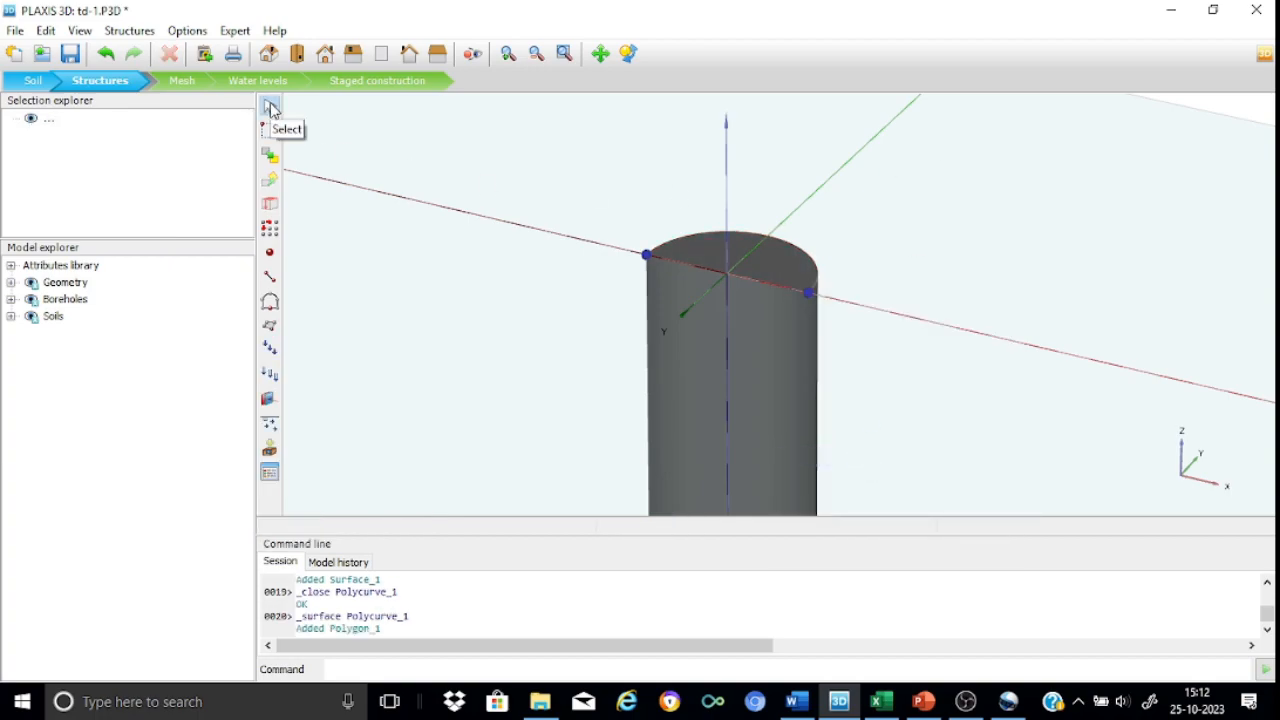
click(783, 255)
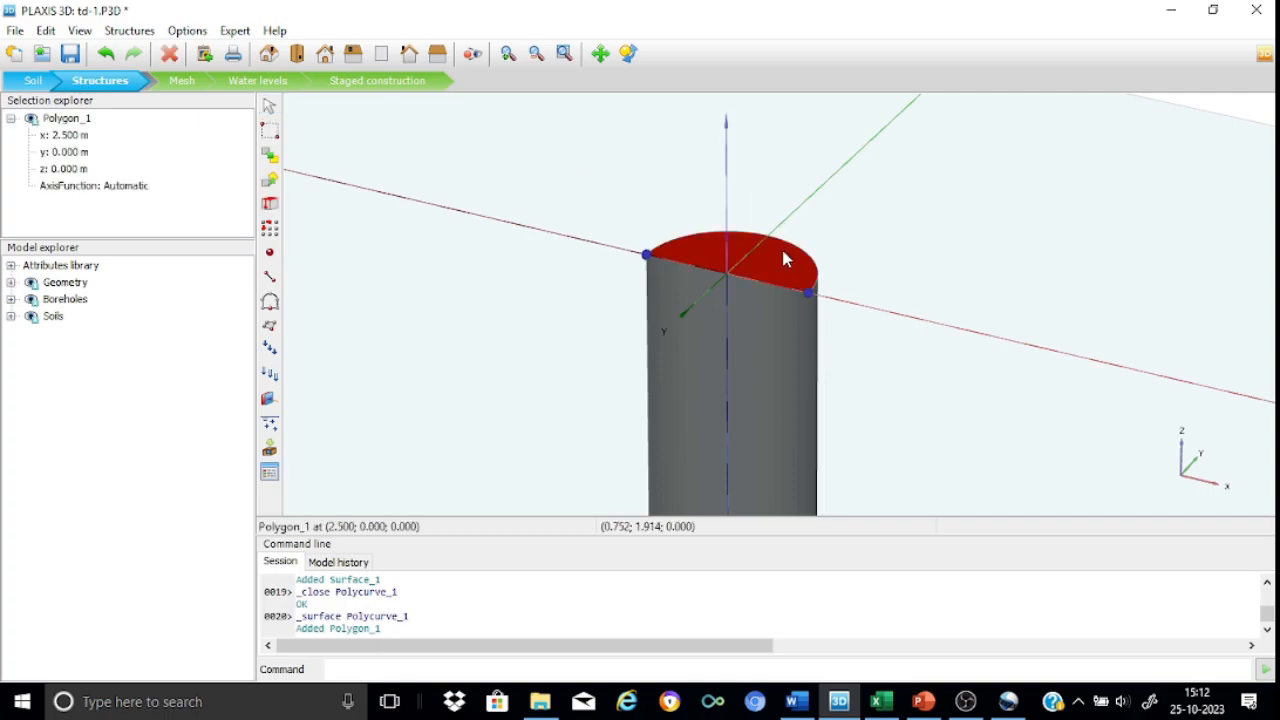
click(815, 350)
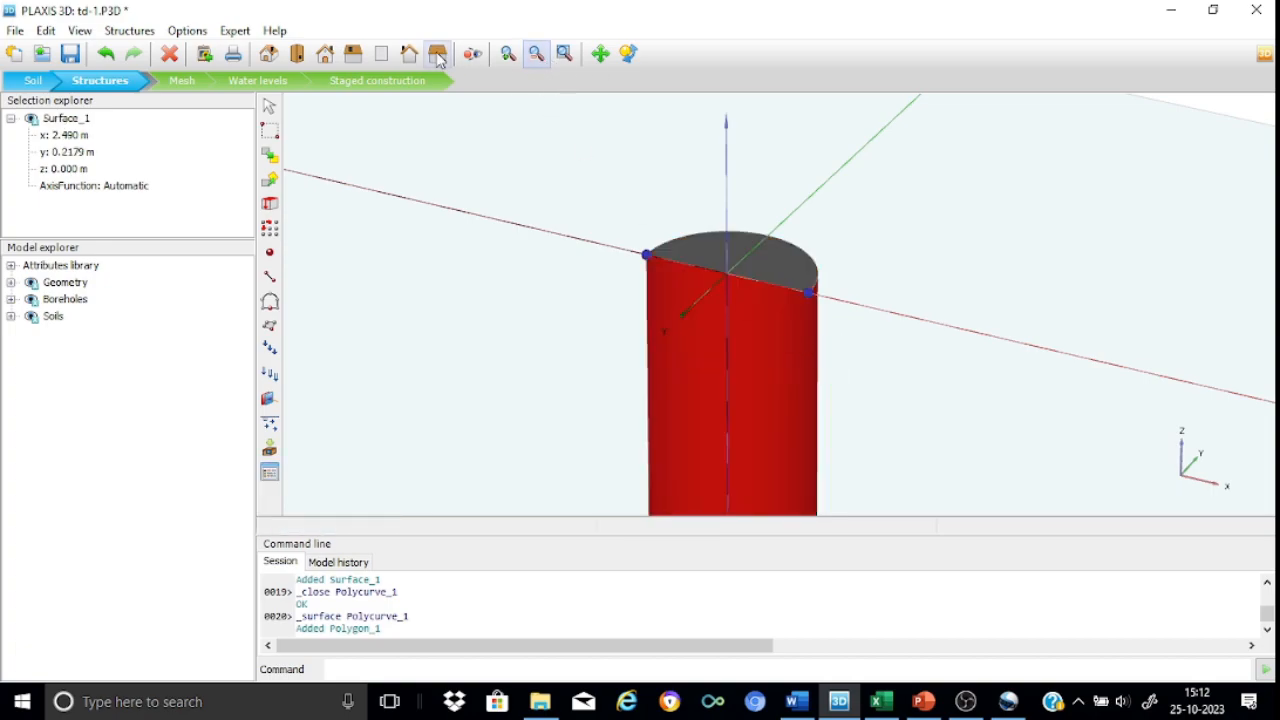
click(269, 53)
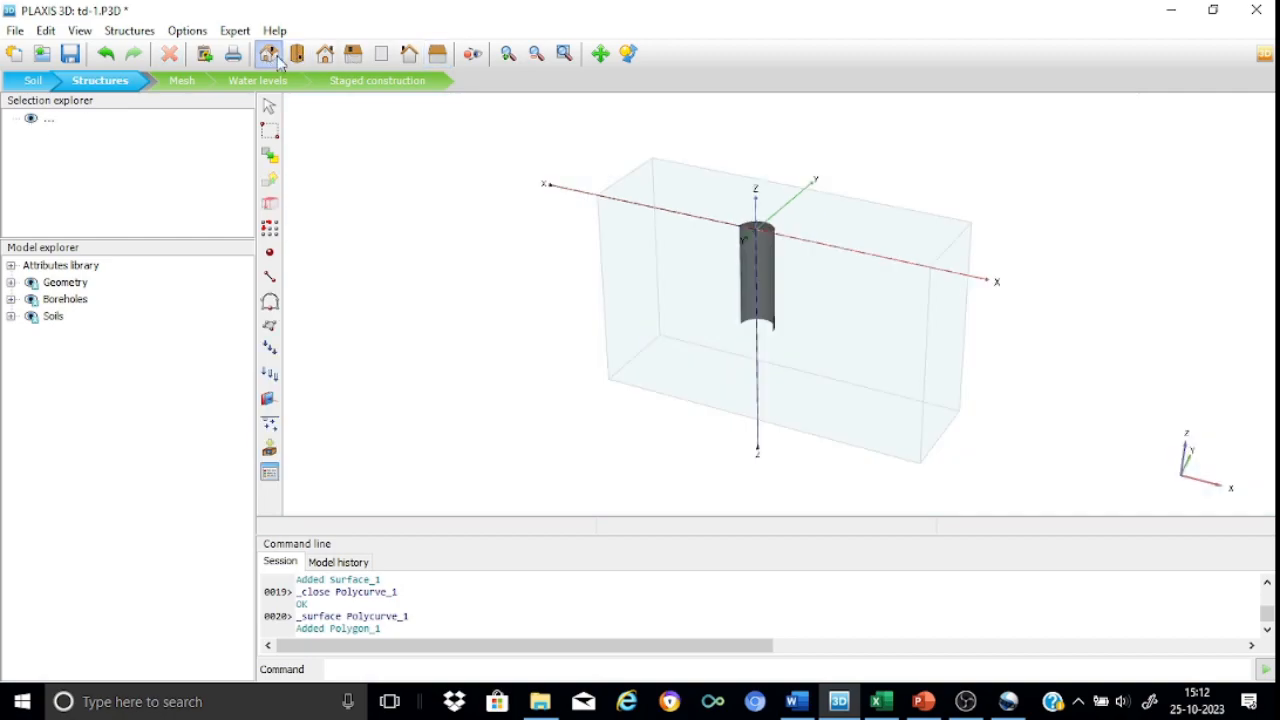
click(743, 287)
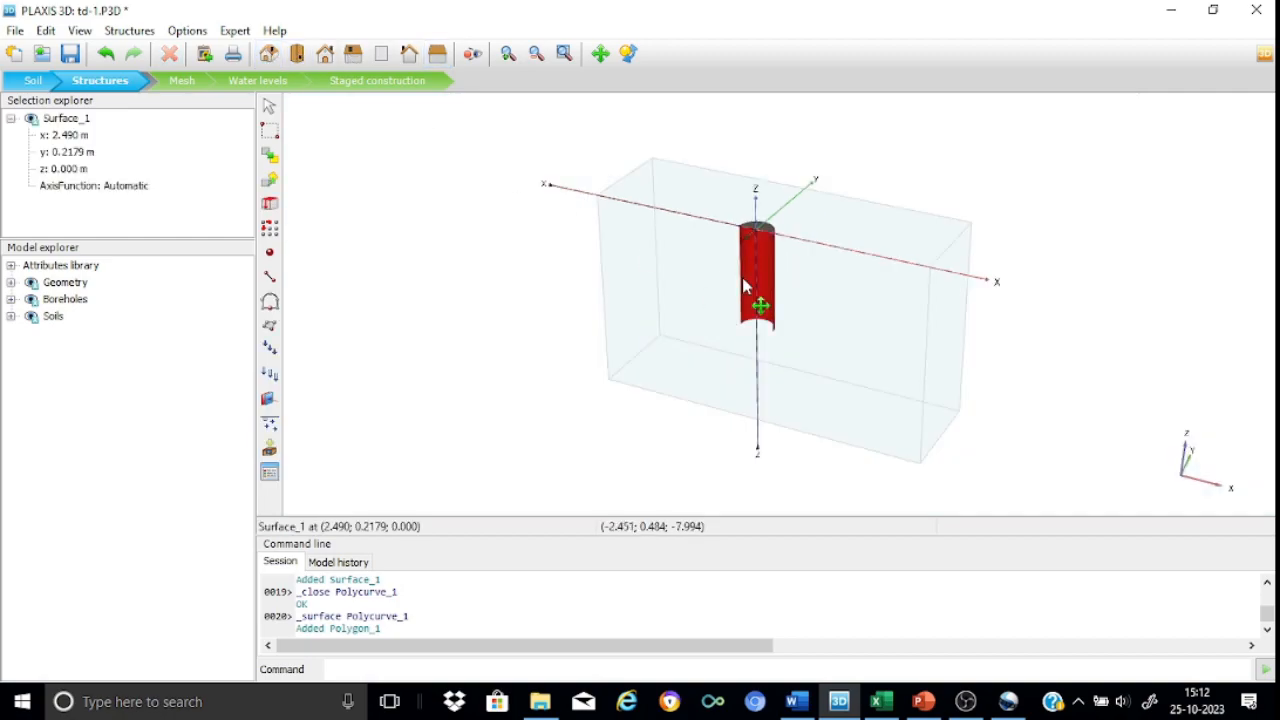
click(770, 234)
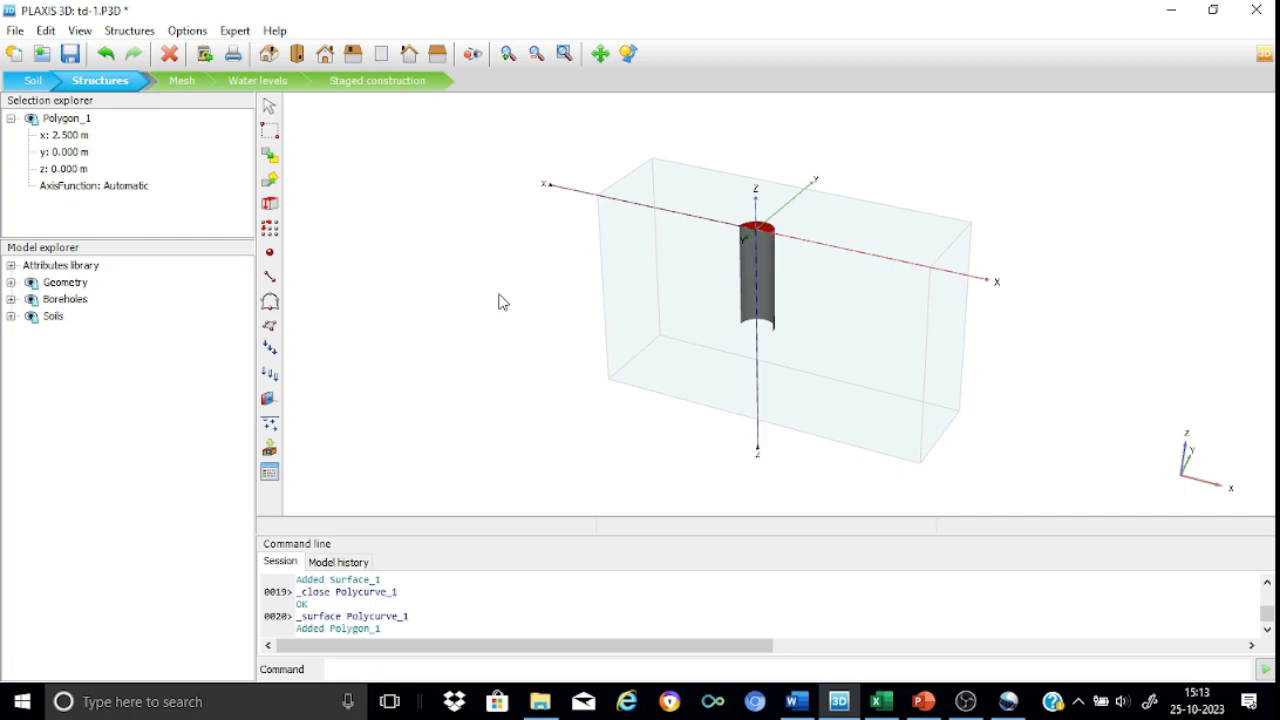
click(506, 54)
drag(678, 183, 853, 371)
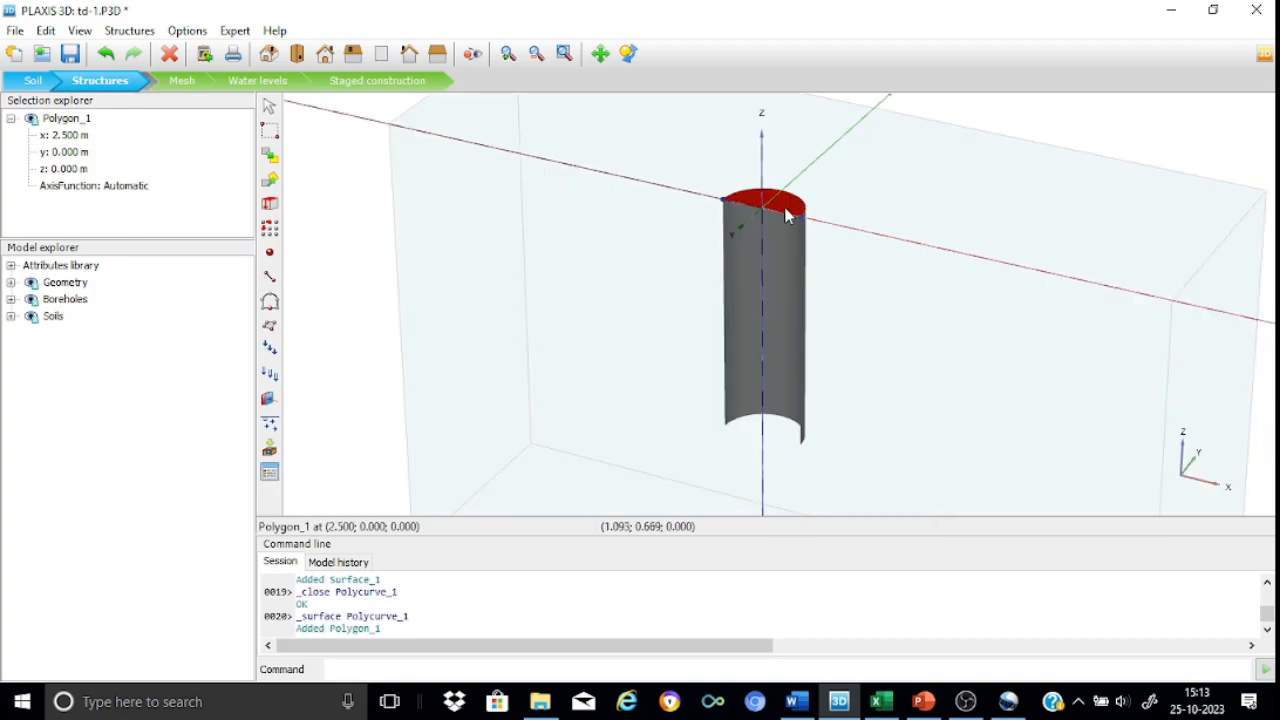
click(269, 204)
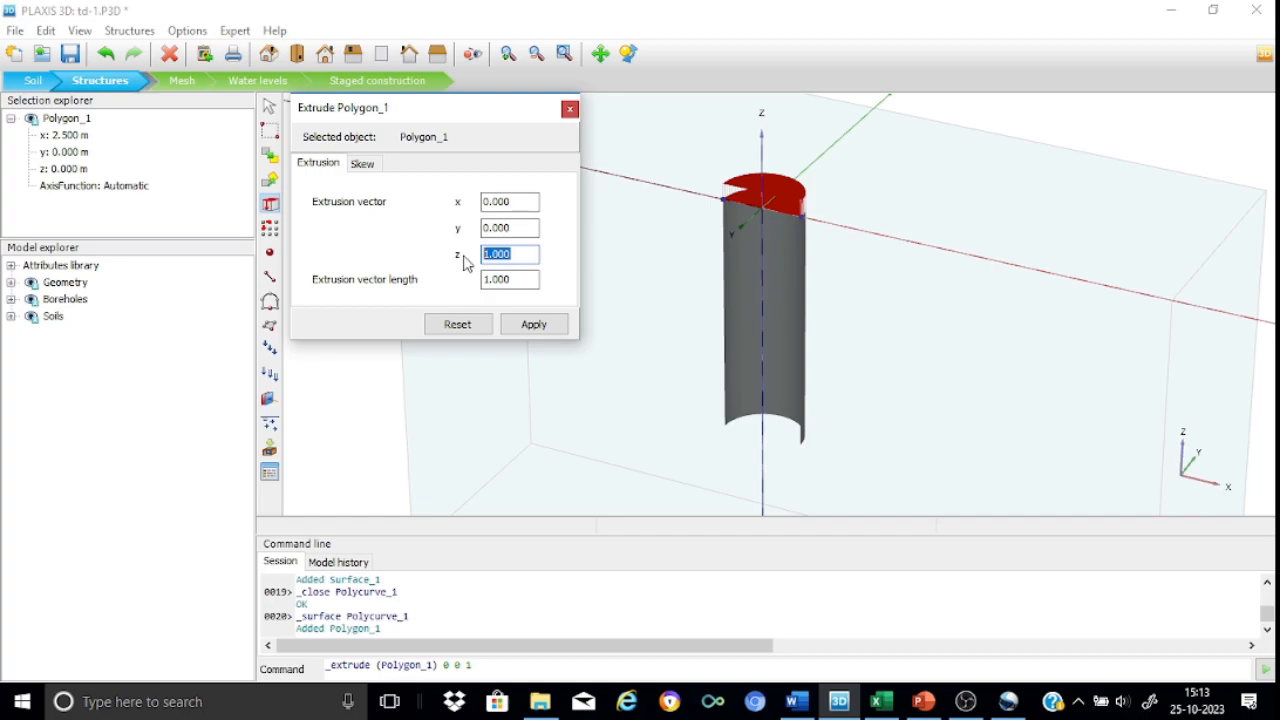
text(-15)
click(546, 328)
click(535, 324)
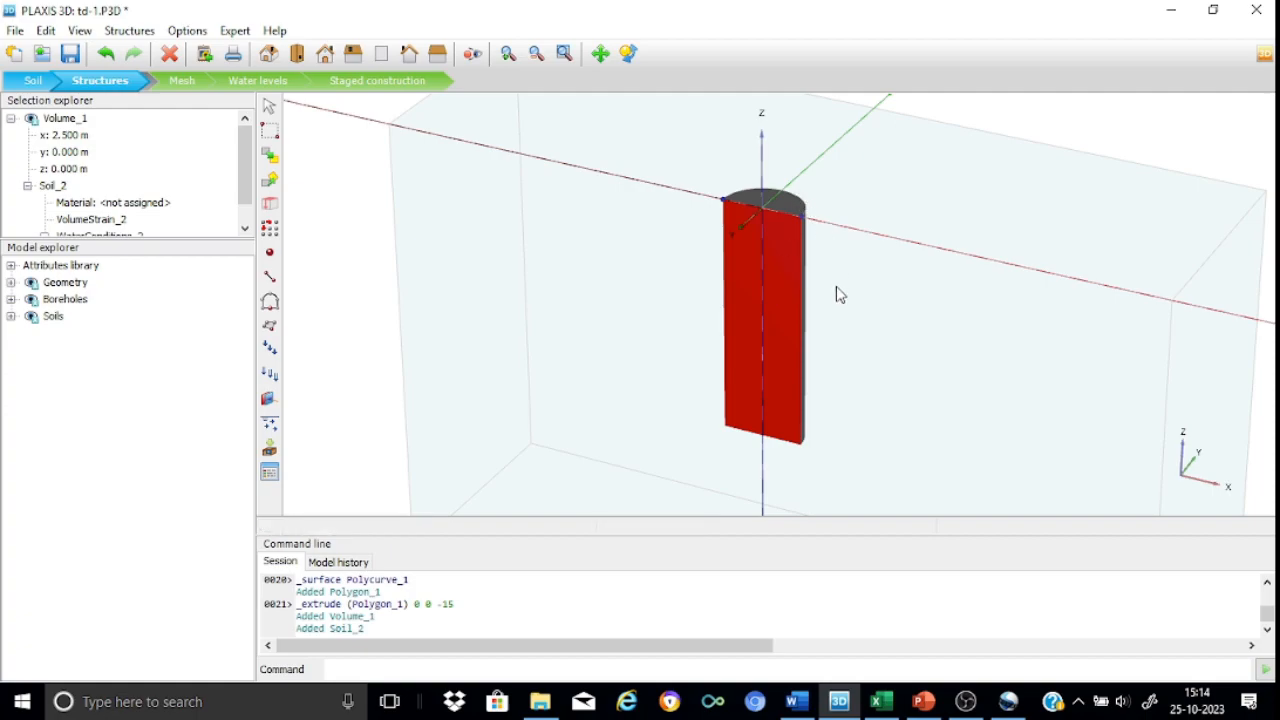
Step: Create a plate on the semicircular top surface of the pile
click(797, 205)
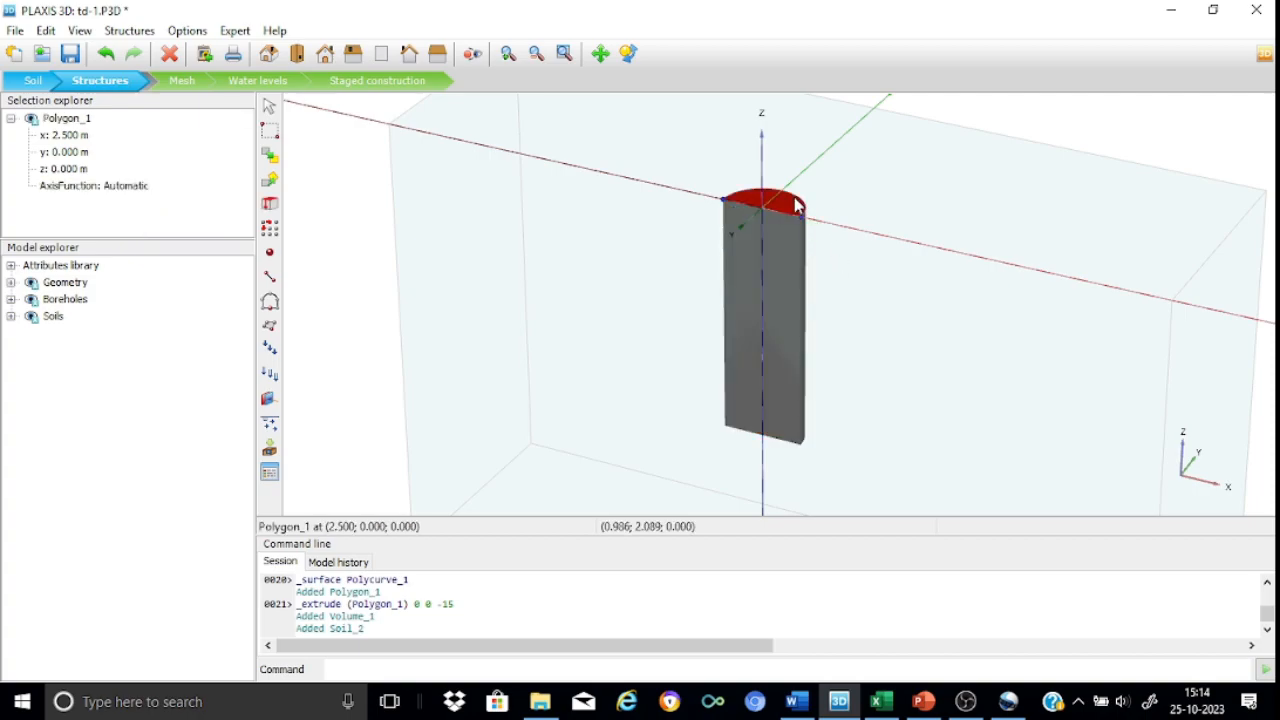
right_click(798, 206)
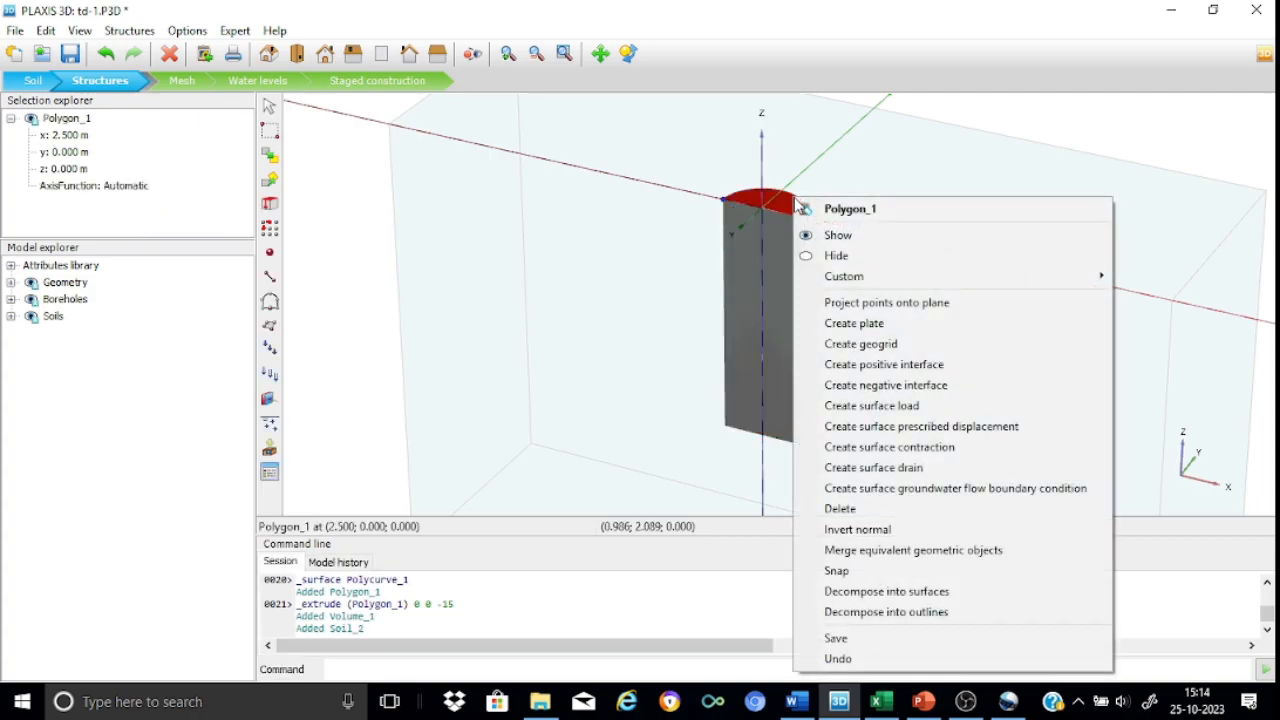
click(893, 325)
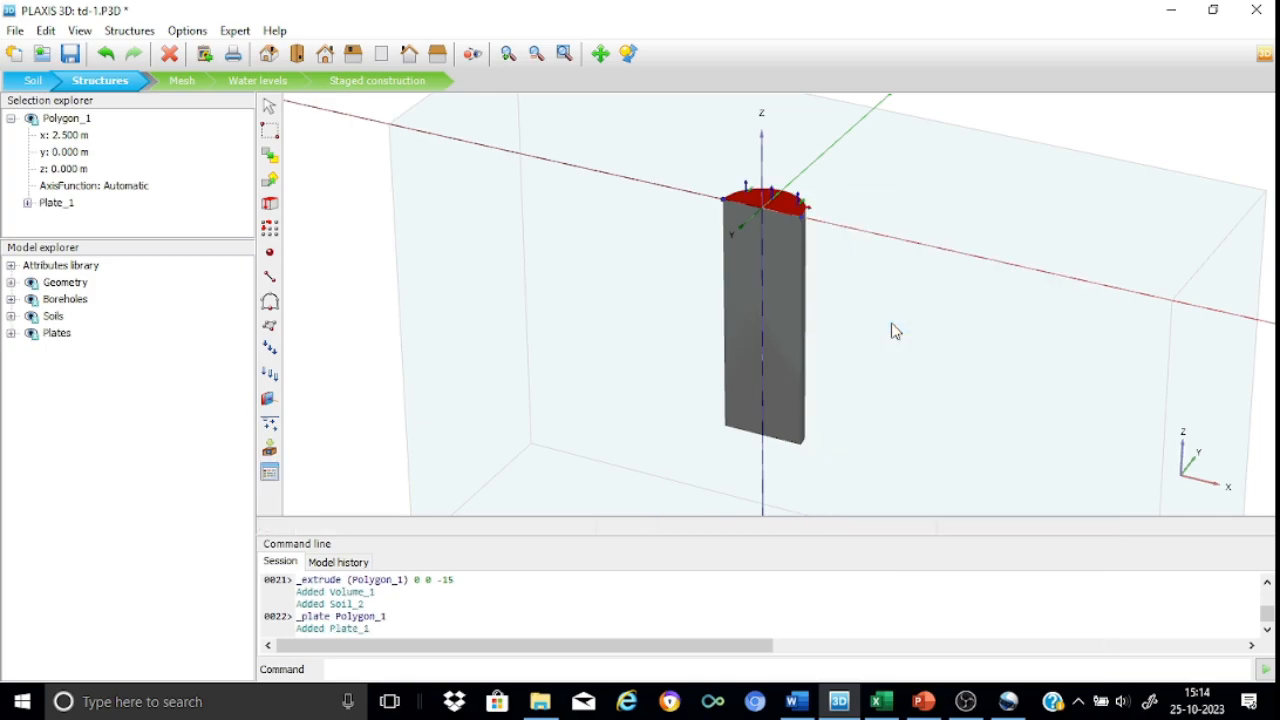
Step: Create a plate on the curved wall surface of the pile and clear the selection
click(509, 55)
drag(687, 152, 828, 253)
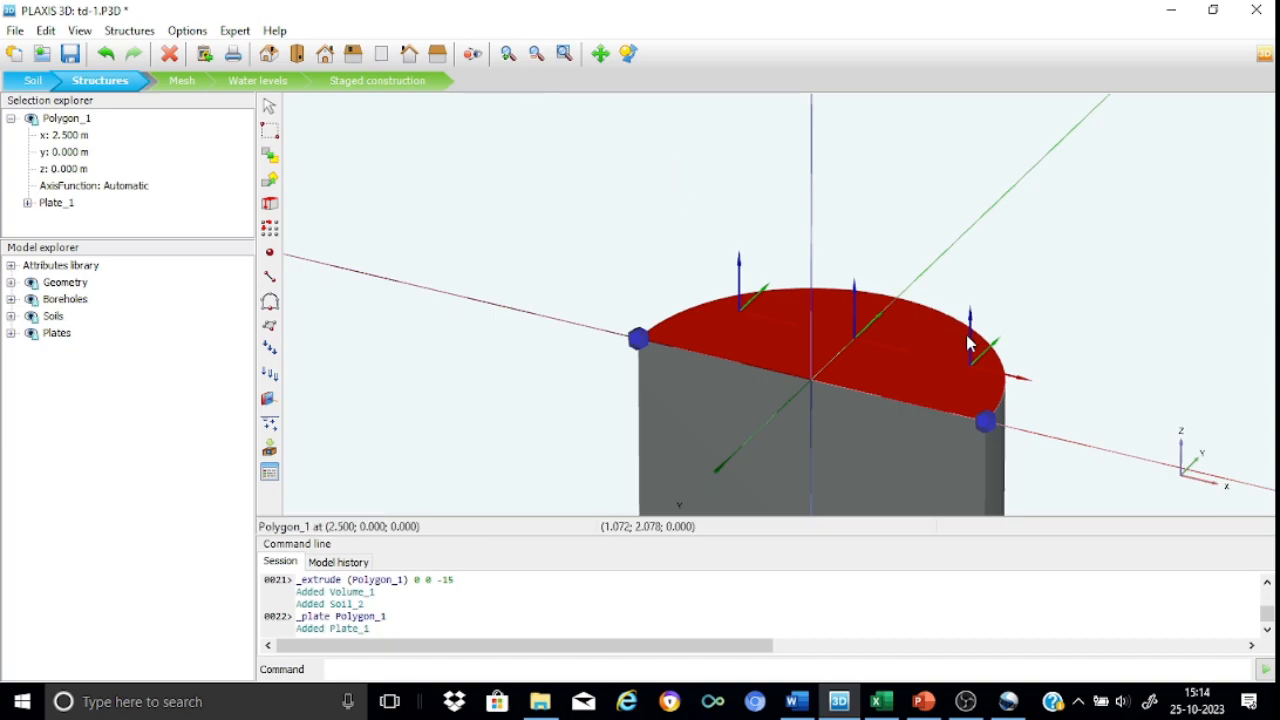
click(996, 492)
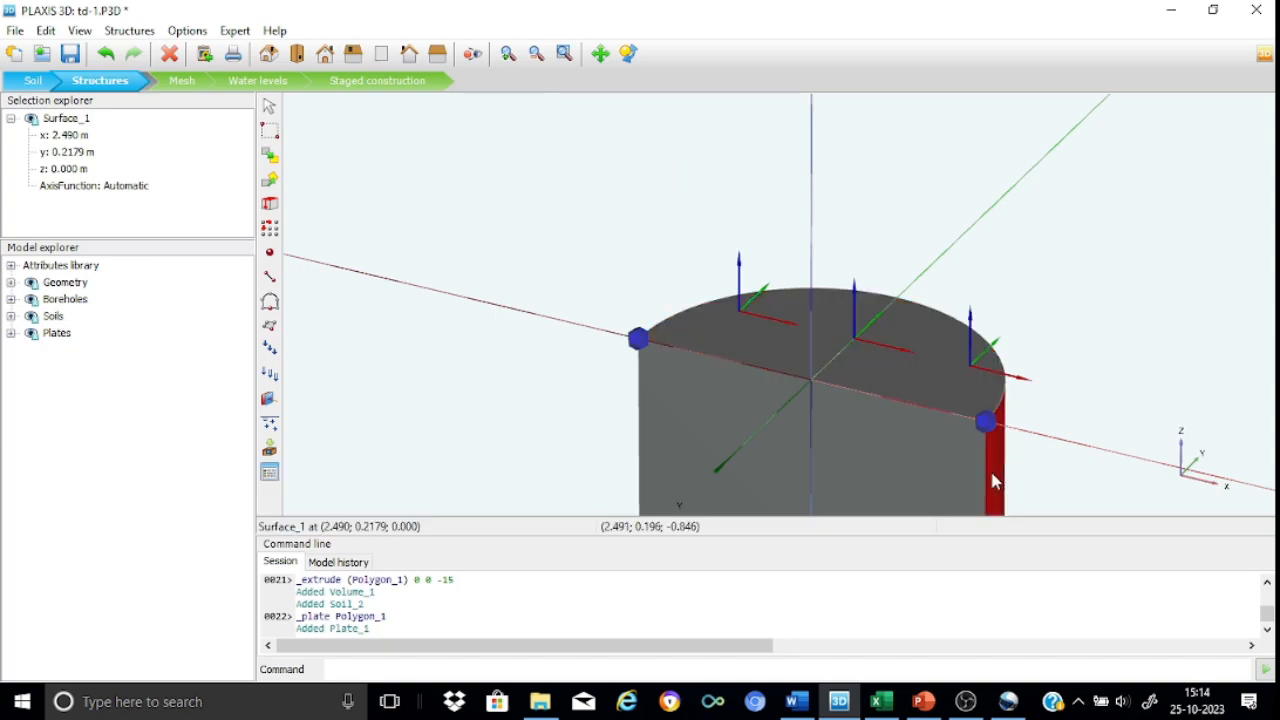
right_click(993, 482)
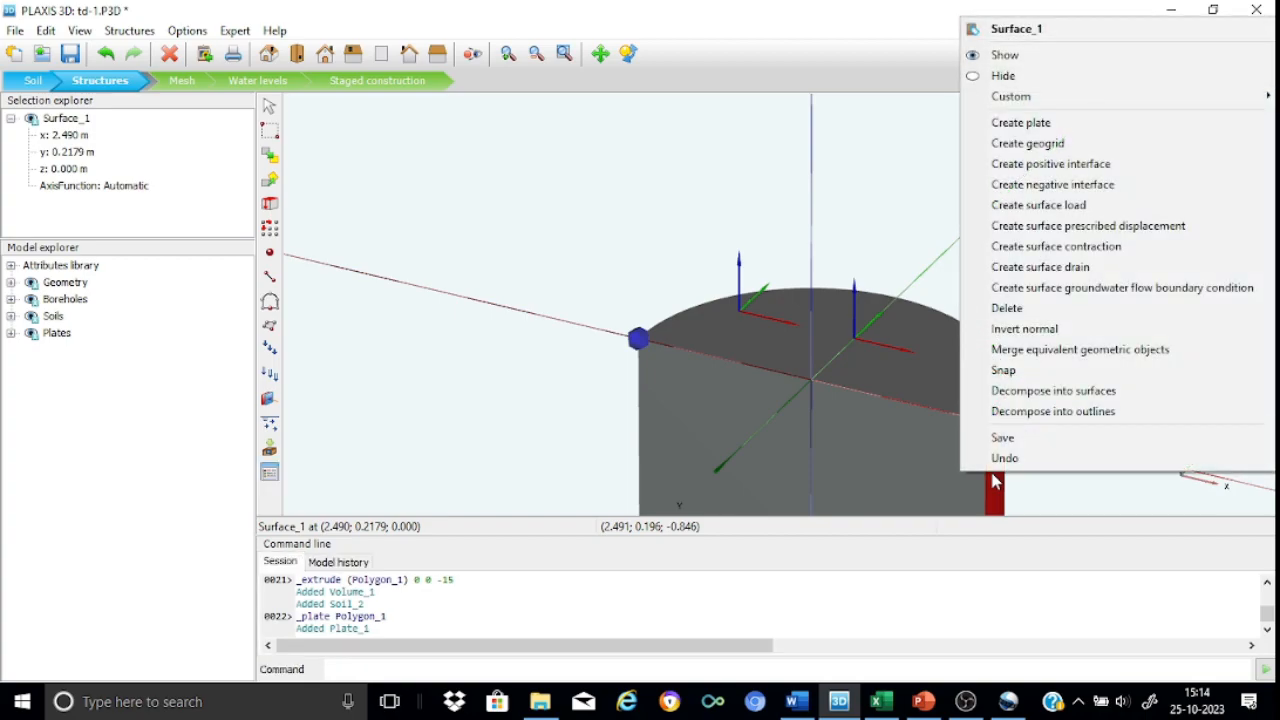
click(1028, 124)
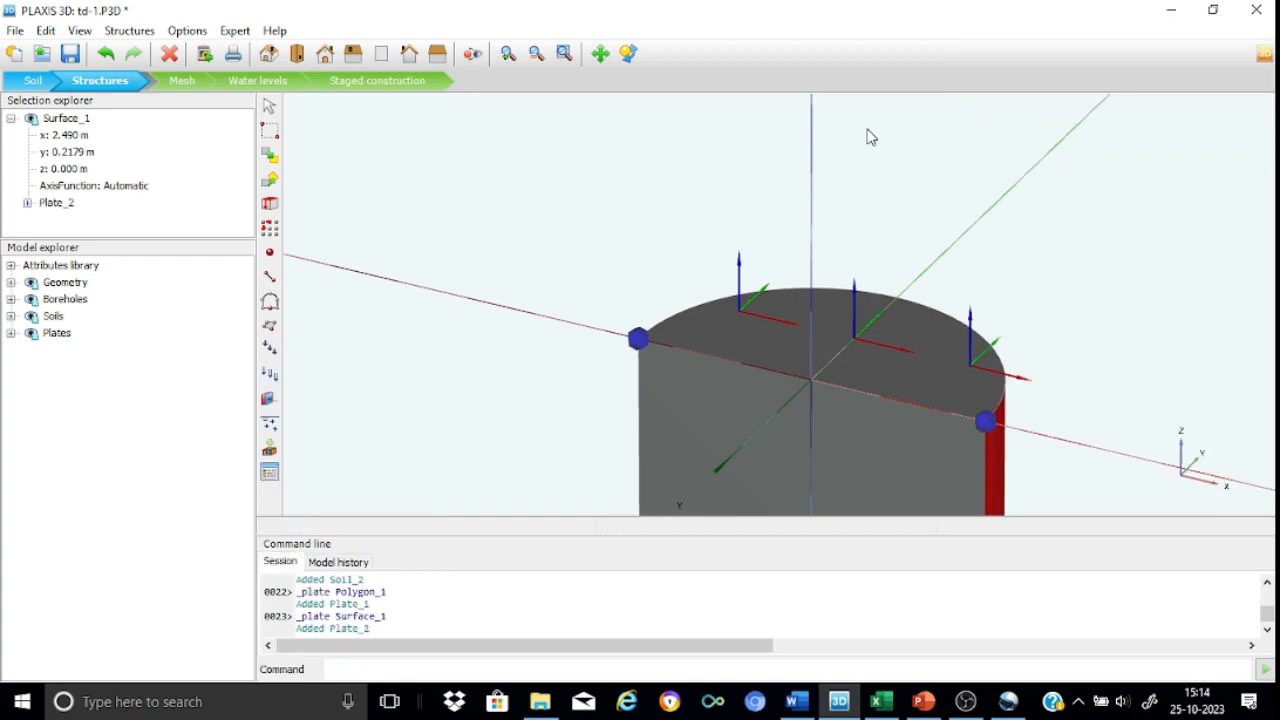
click(269, 110)
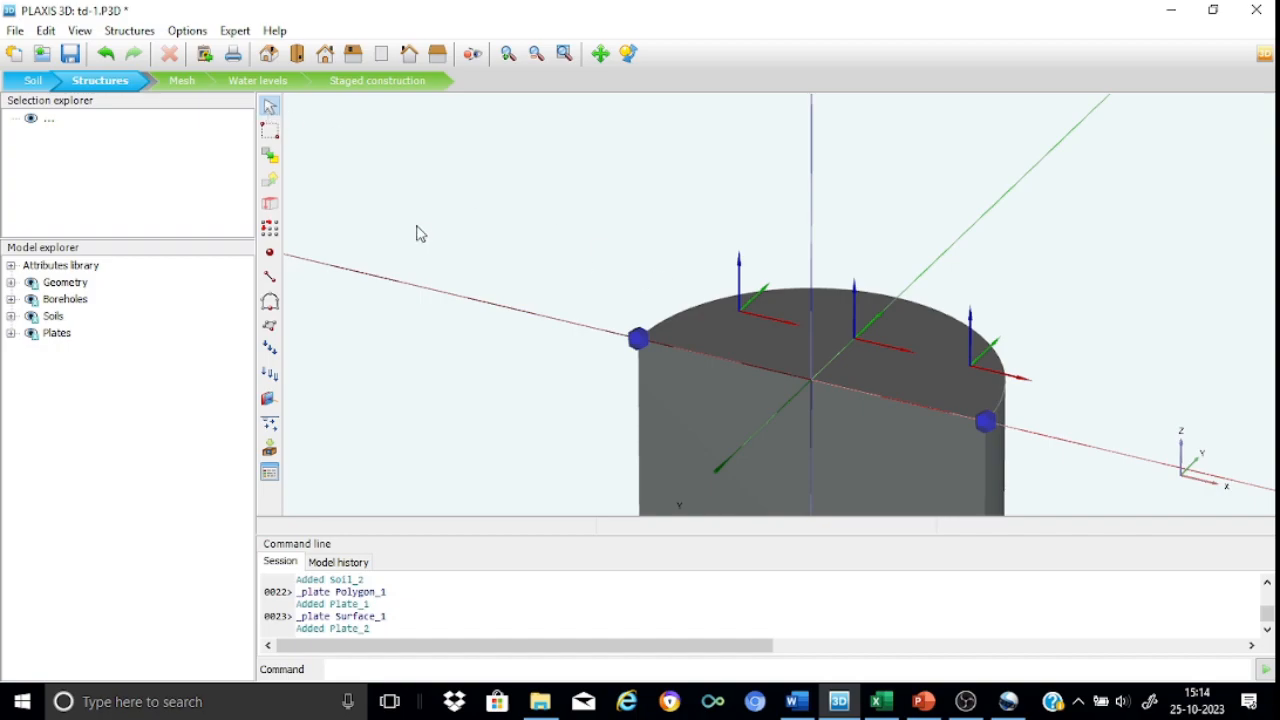
Step: Review the properties of the plate material set "pile", including its thickness, unit weight and stiffness
click(270, 474)
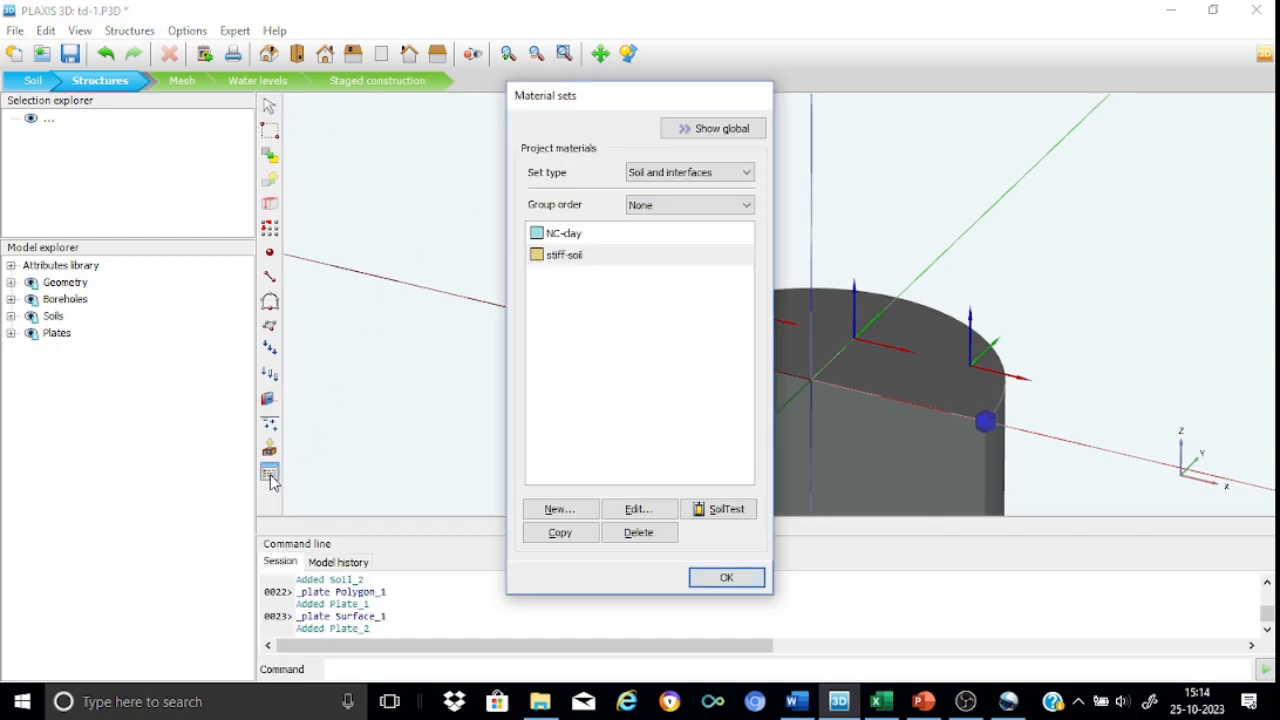
click(748, 172)
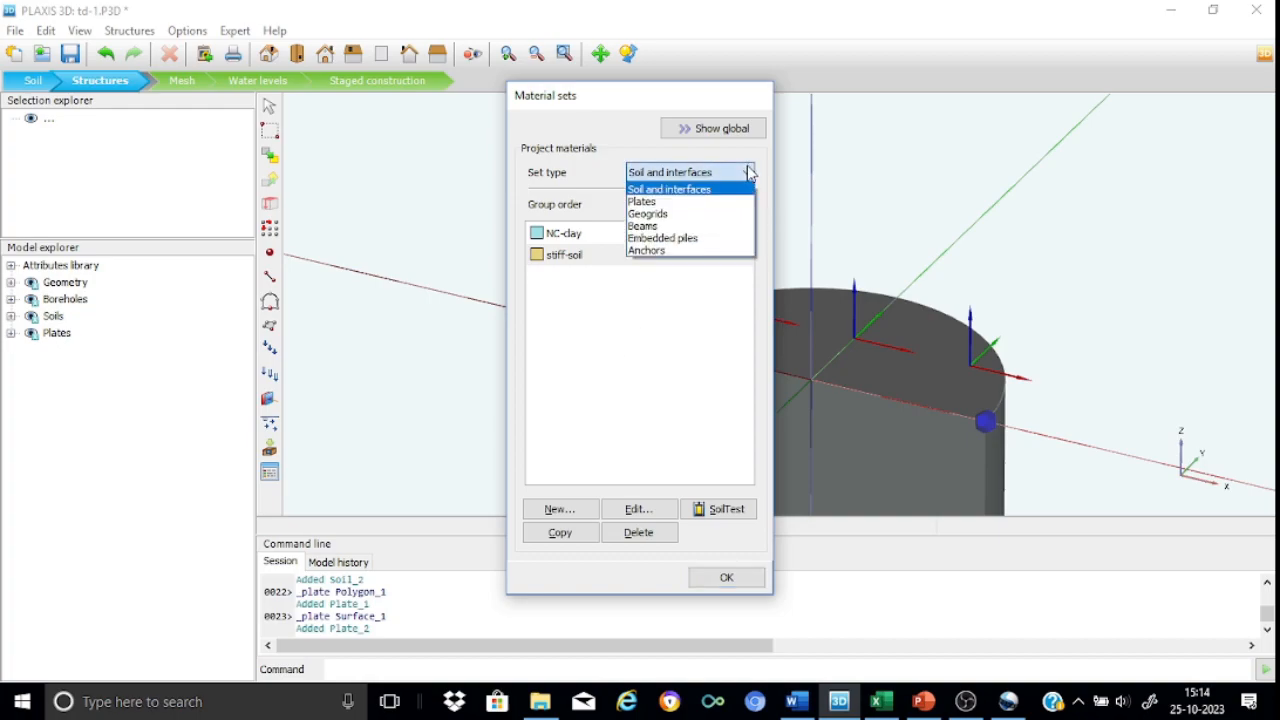
click(656, 201)
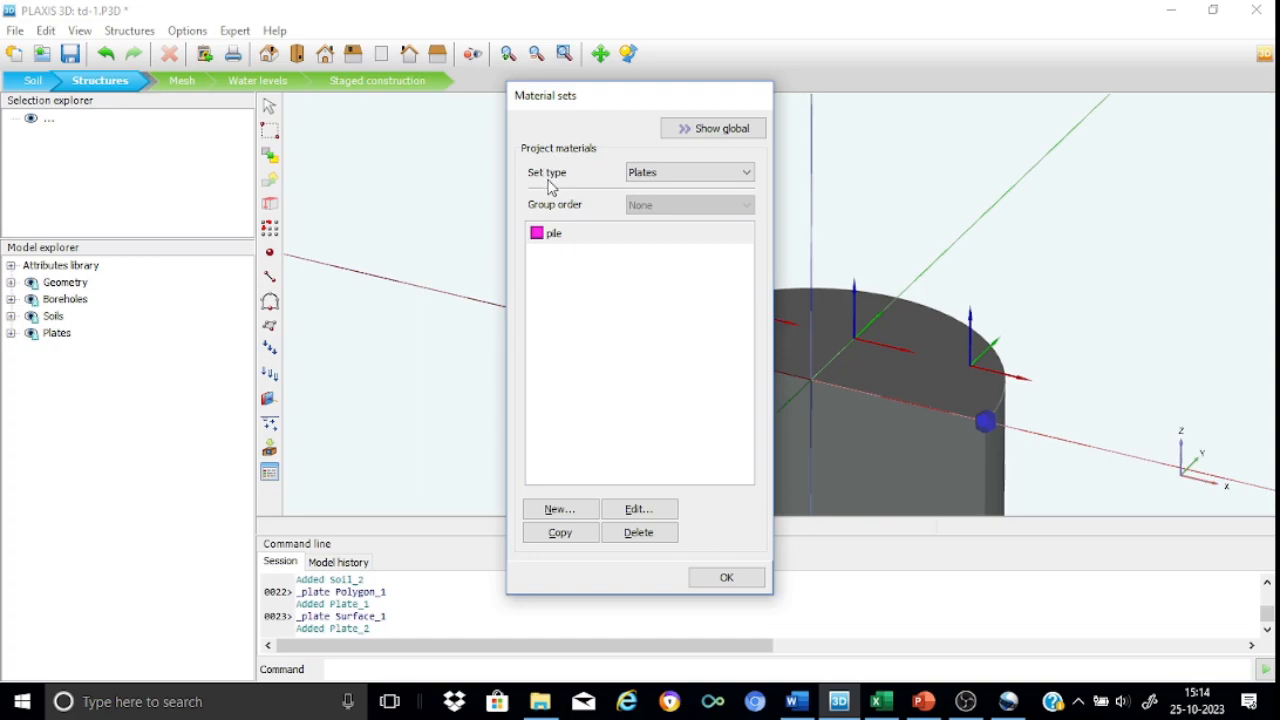
click(558, 237)
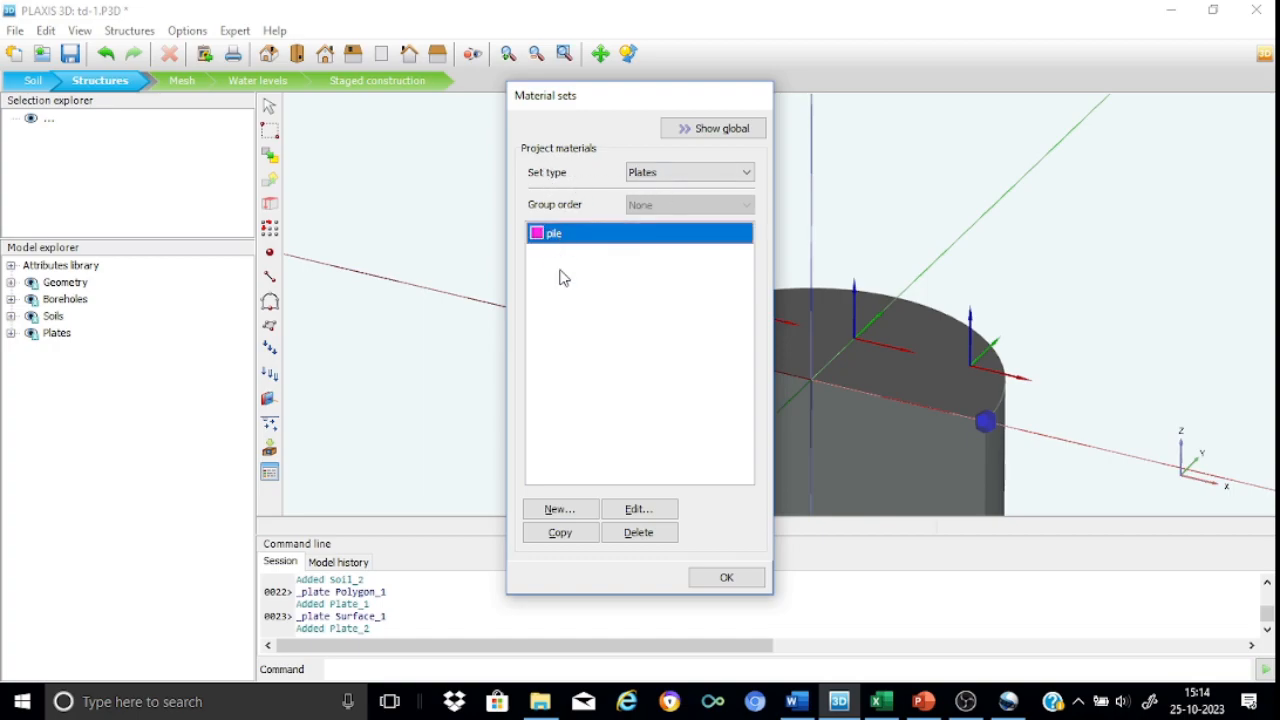
click(637, 510)
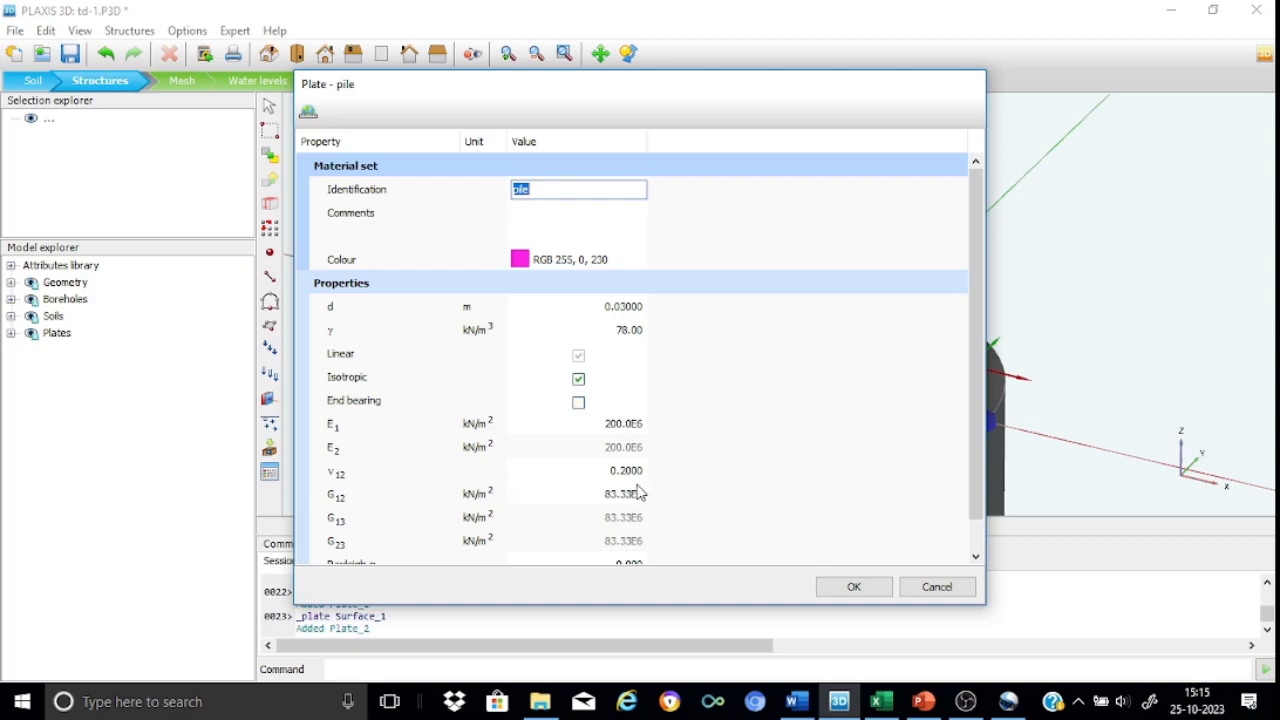
click(870, 588)
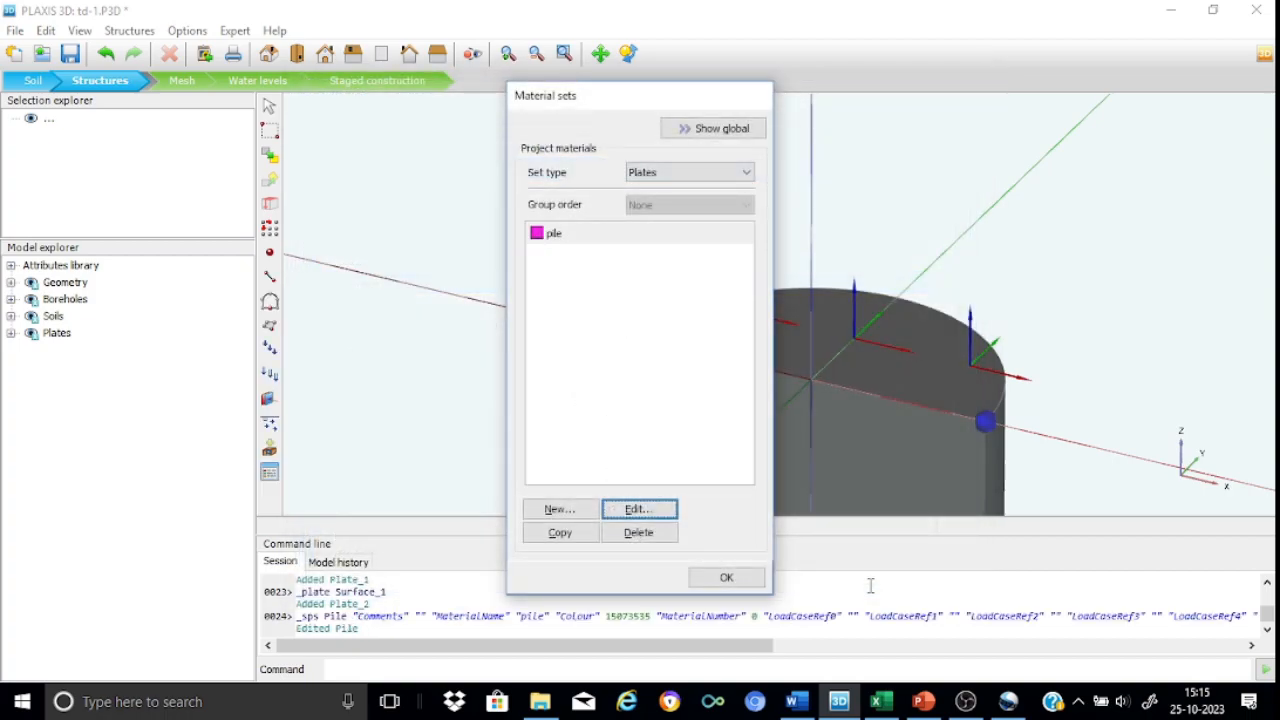
click(729, 577)
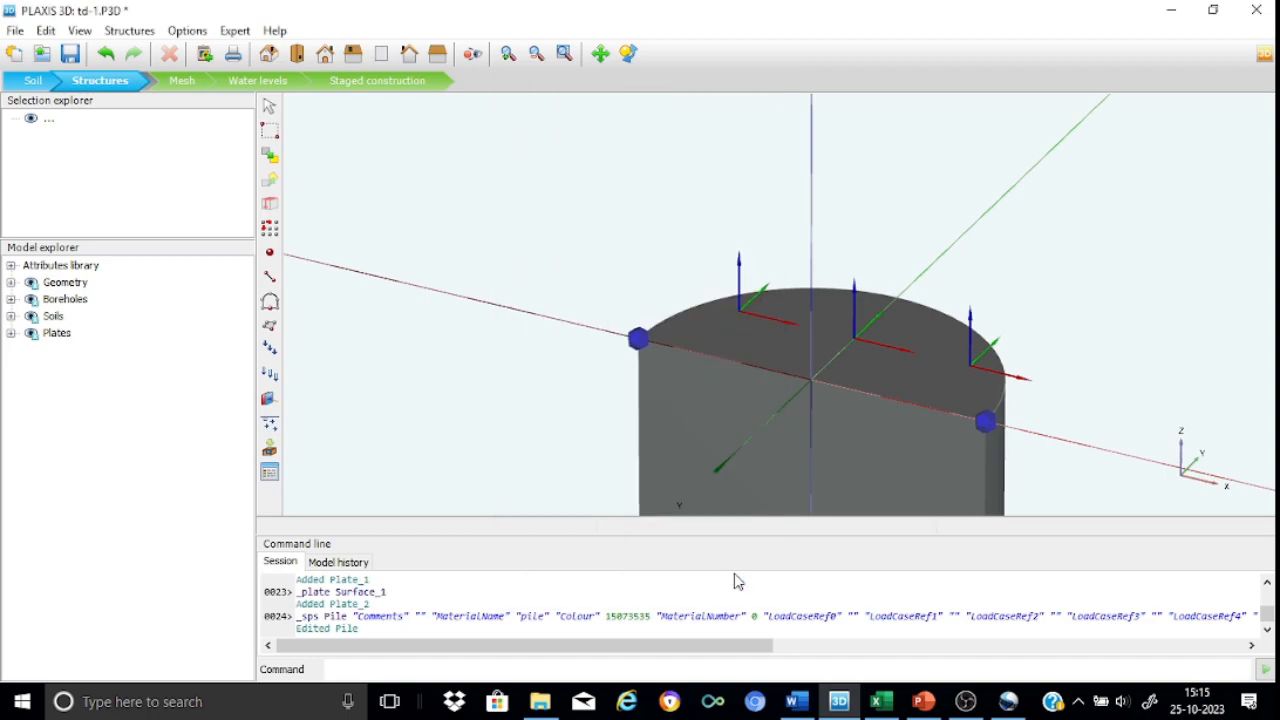
Step: Assign the "pile" material to the plate on the semicircular top surface
click(926, 380)
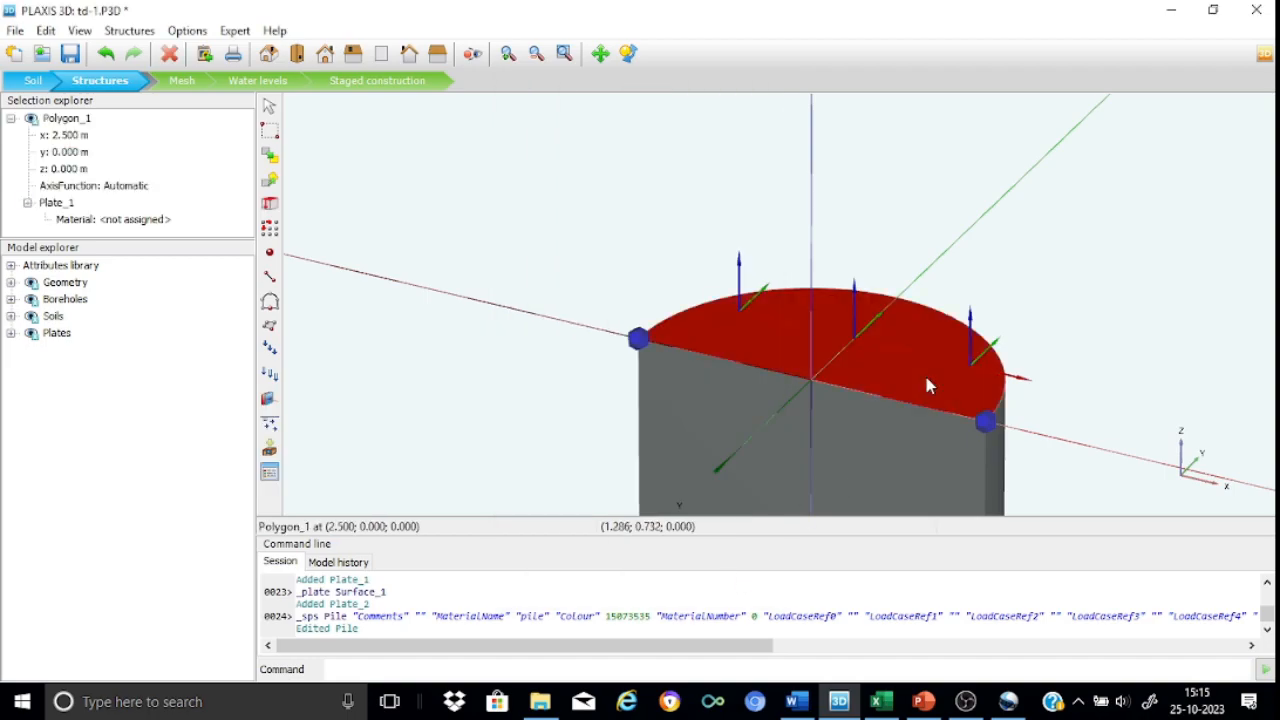
right_click(927, 386)
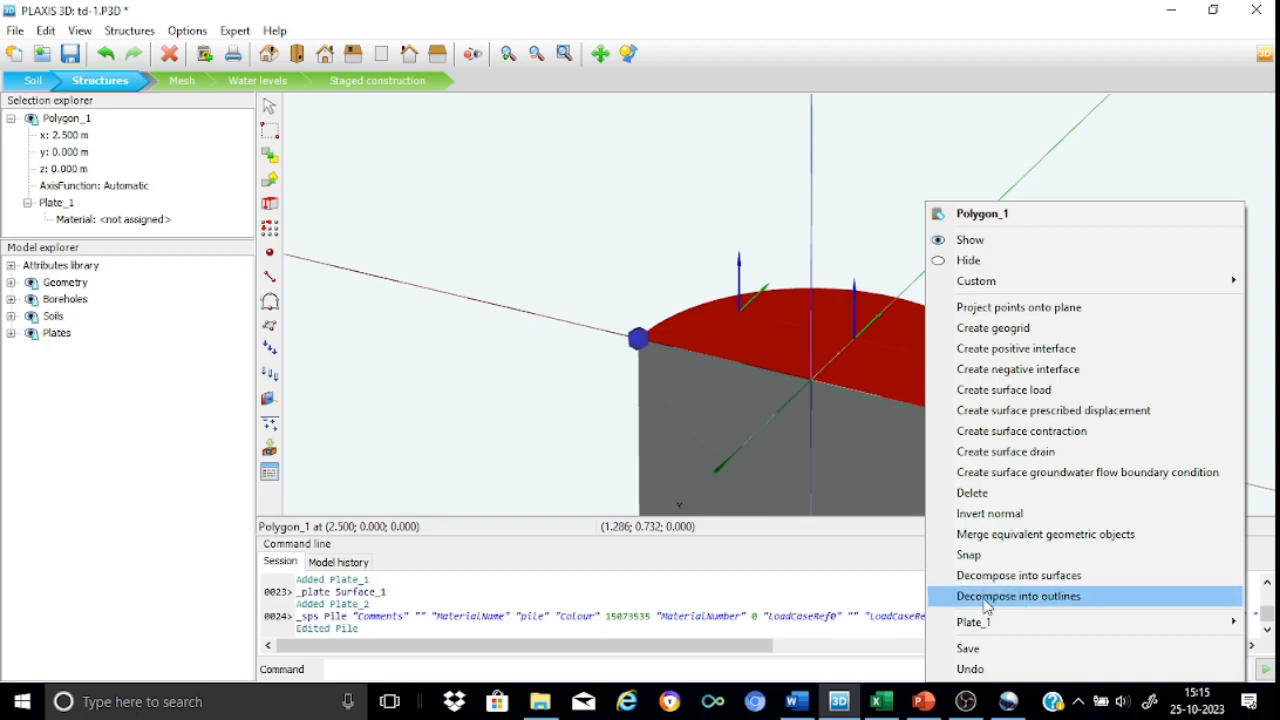
mouse_move(986, 623)
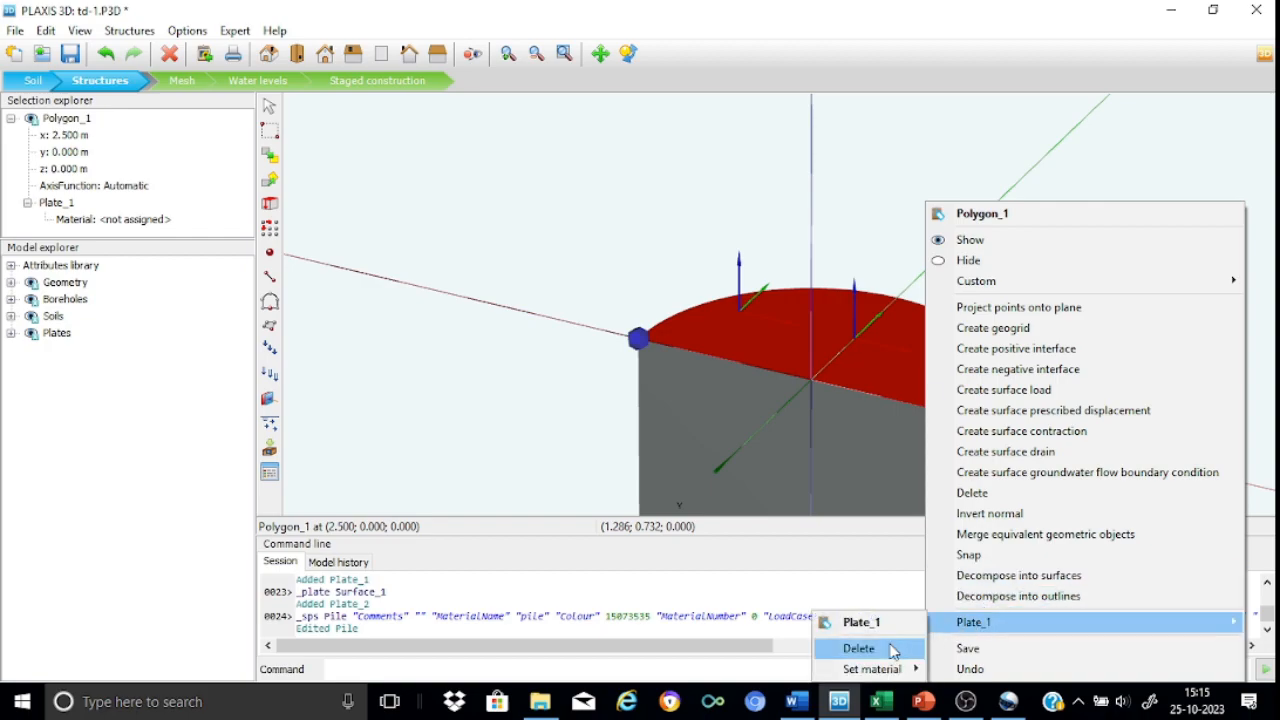
mouse_move(886, 669)
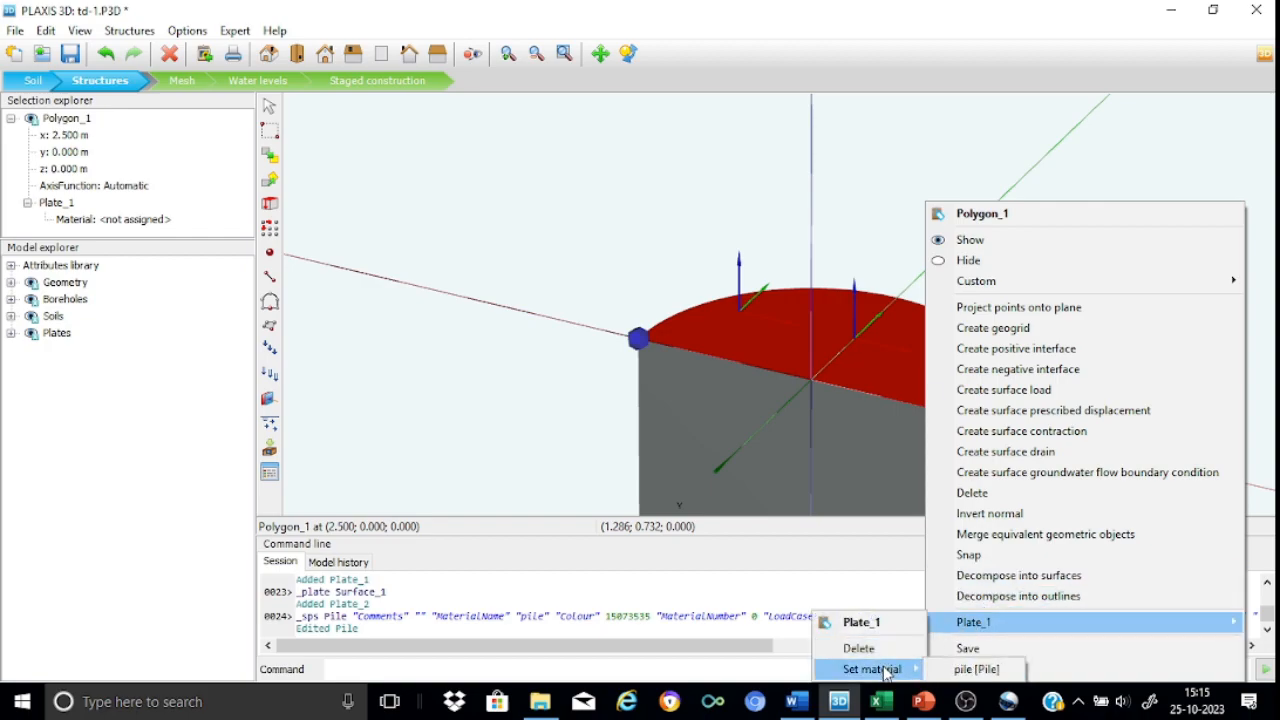
click(973, 672)
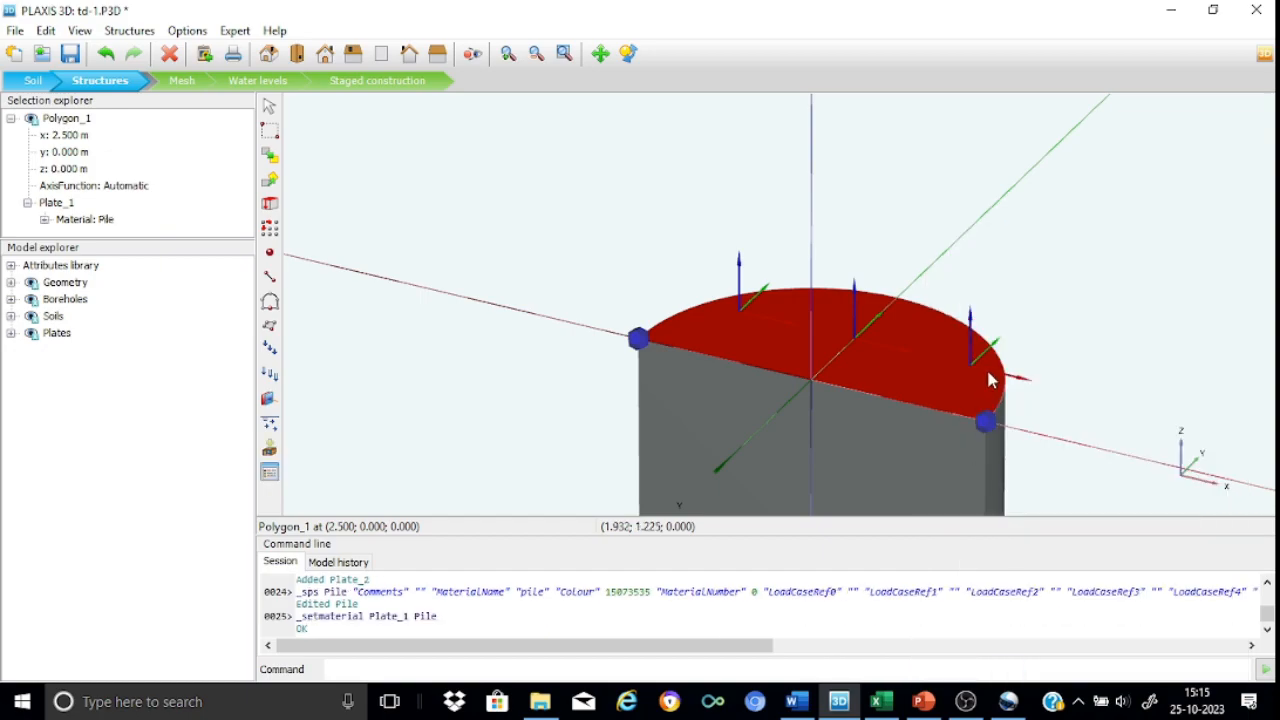
click(270, 108)
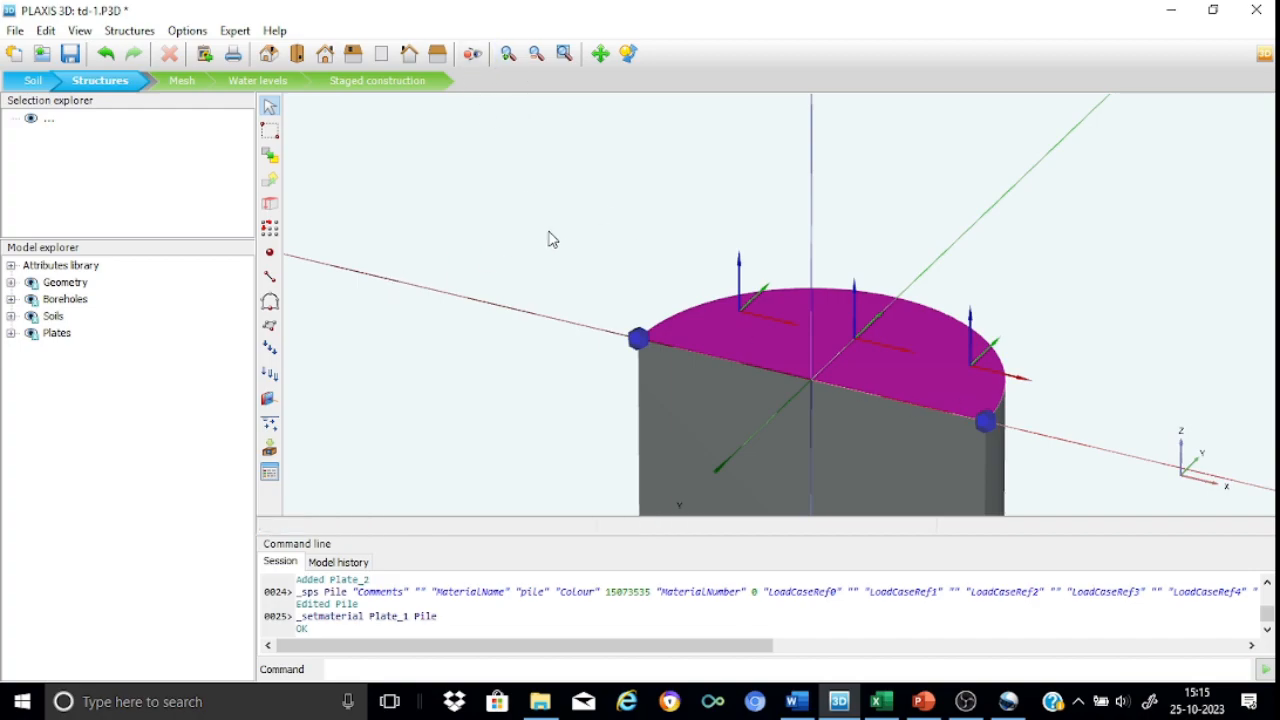
Step: Assign the "pile" material to the plate on the curved pile wall
click(994, 472)
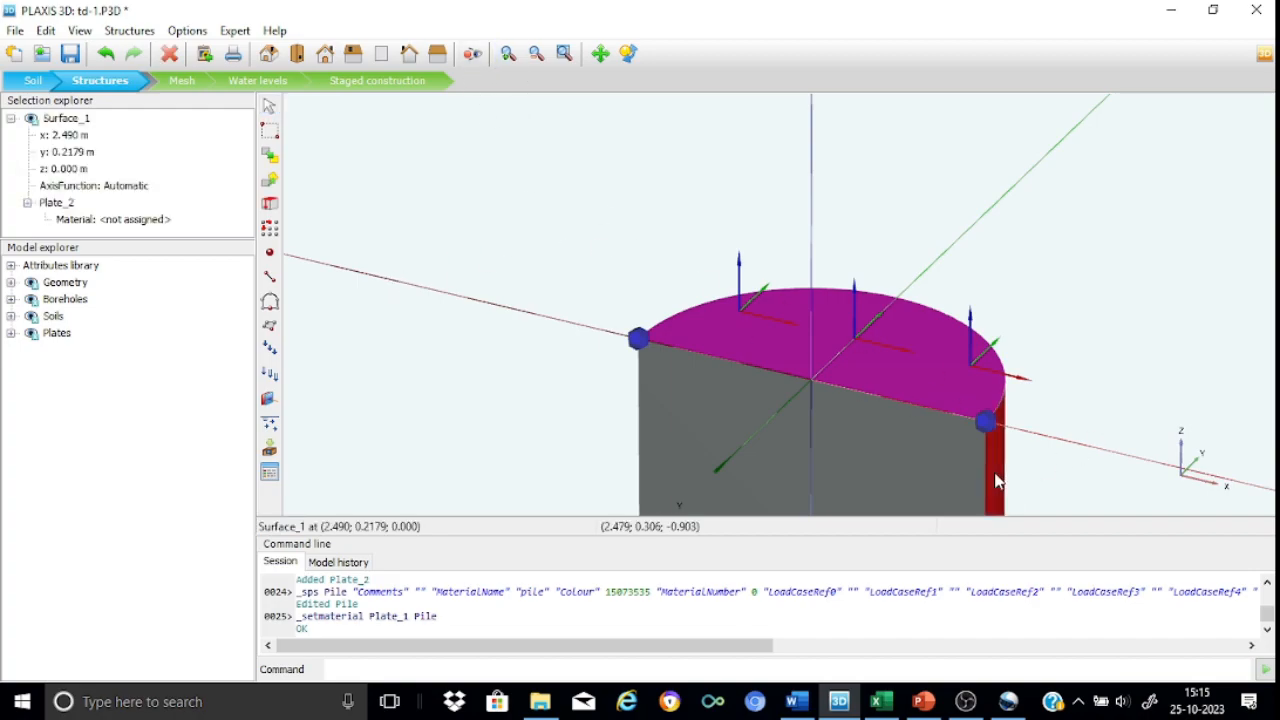
right_click(996, 481)
mouse_move(1006, 411)
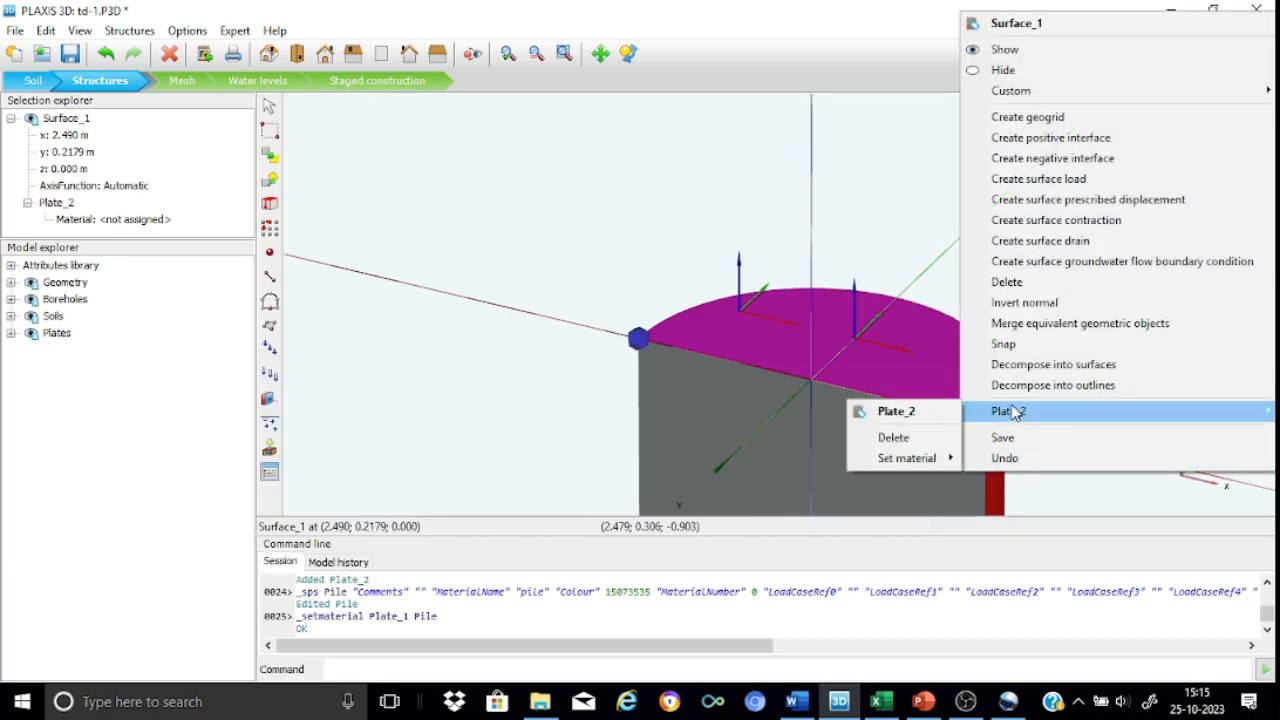
mouse_move(932, 458)
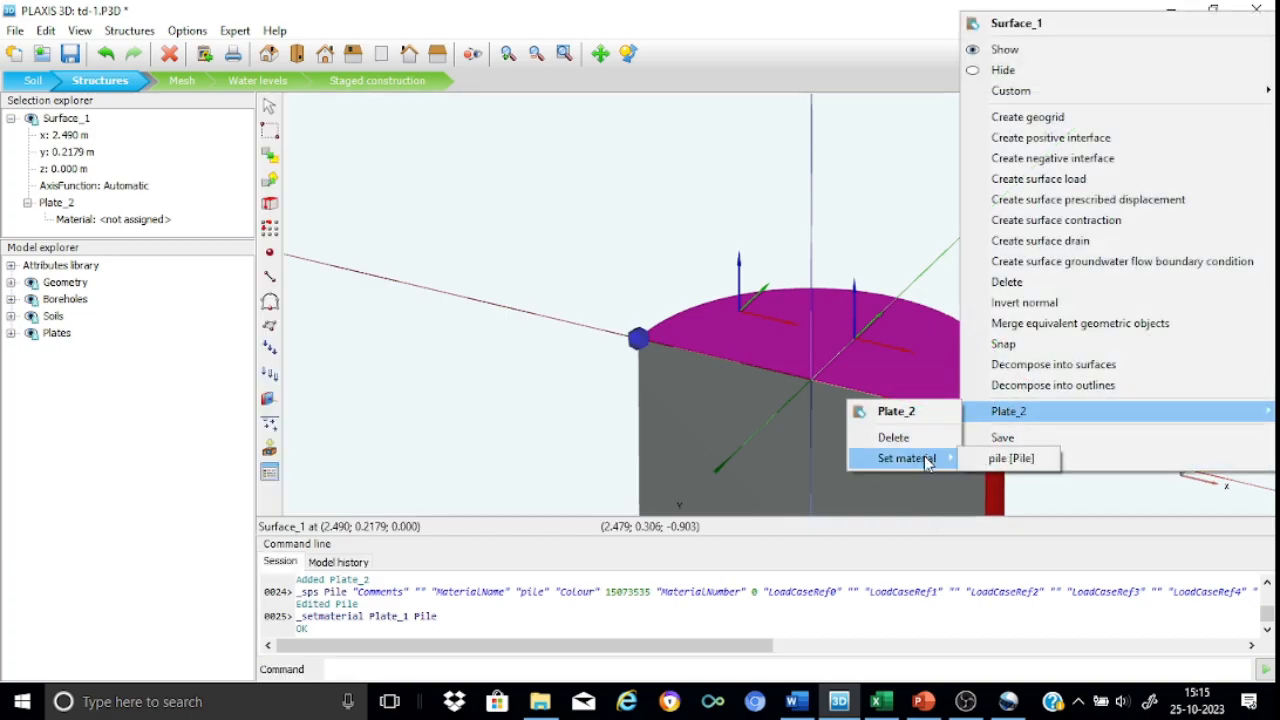
click(1010, 460)
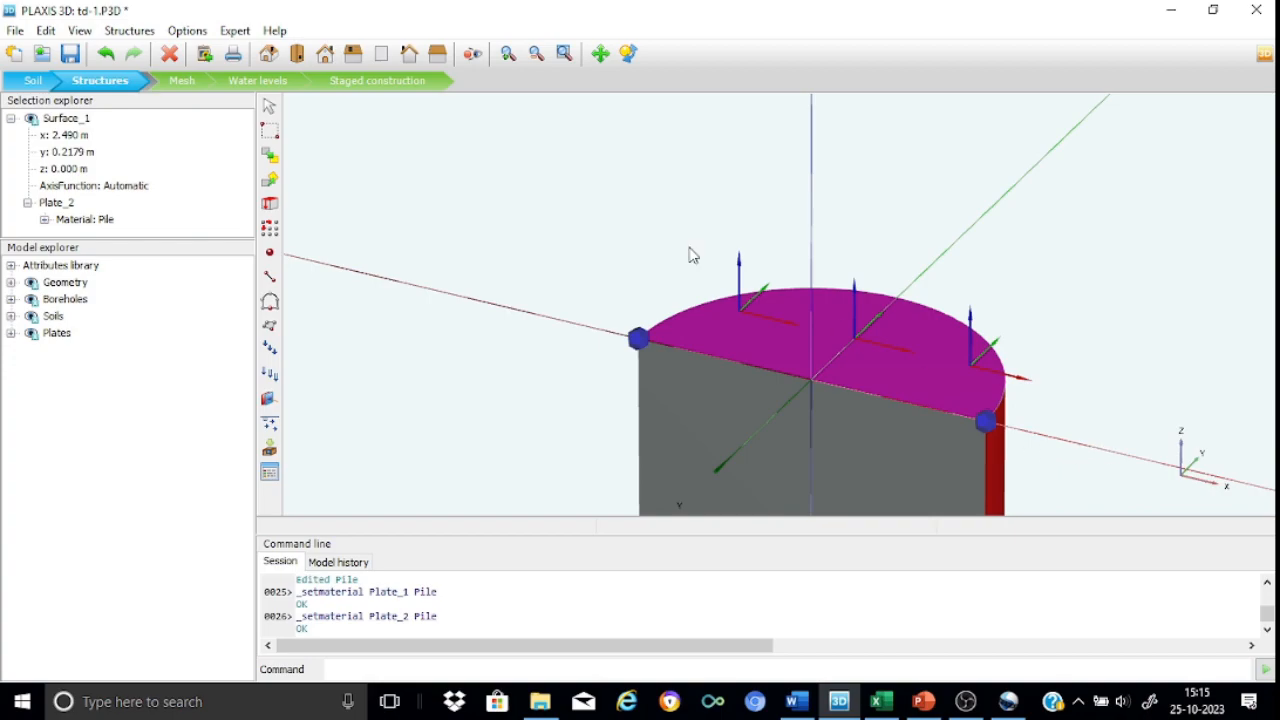
click(270, 106)
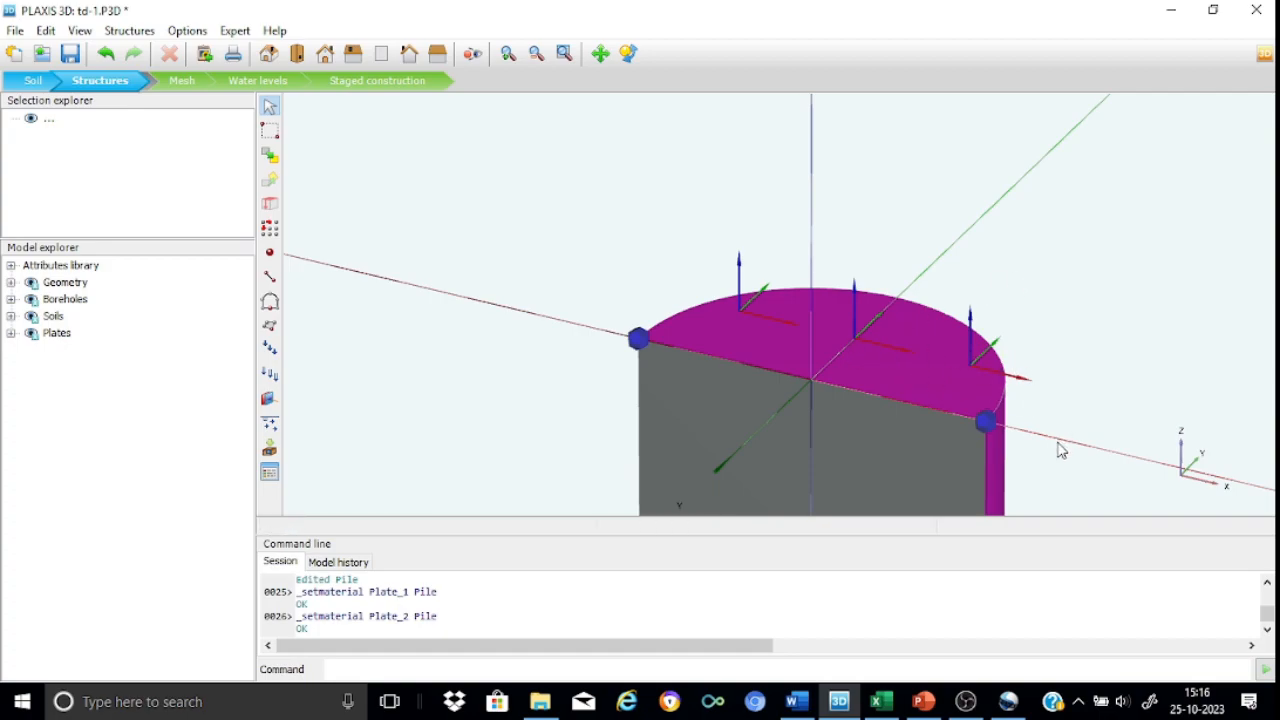
Step: Review the general properties and stiffness parameters of the "stiff-soil" material set under soil and interfaces
click(503, 57)
click(592, 171)
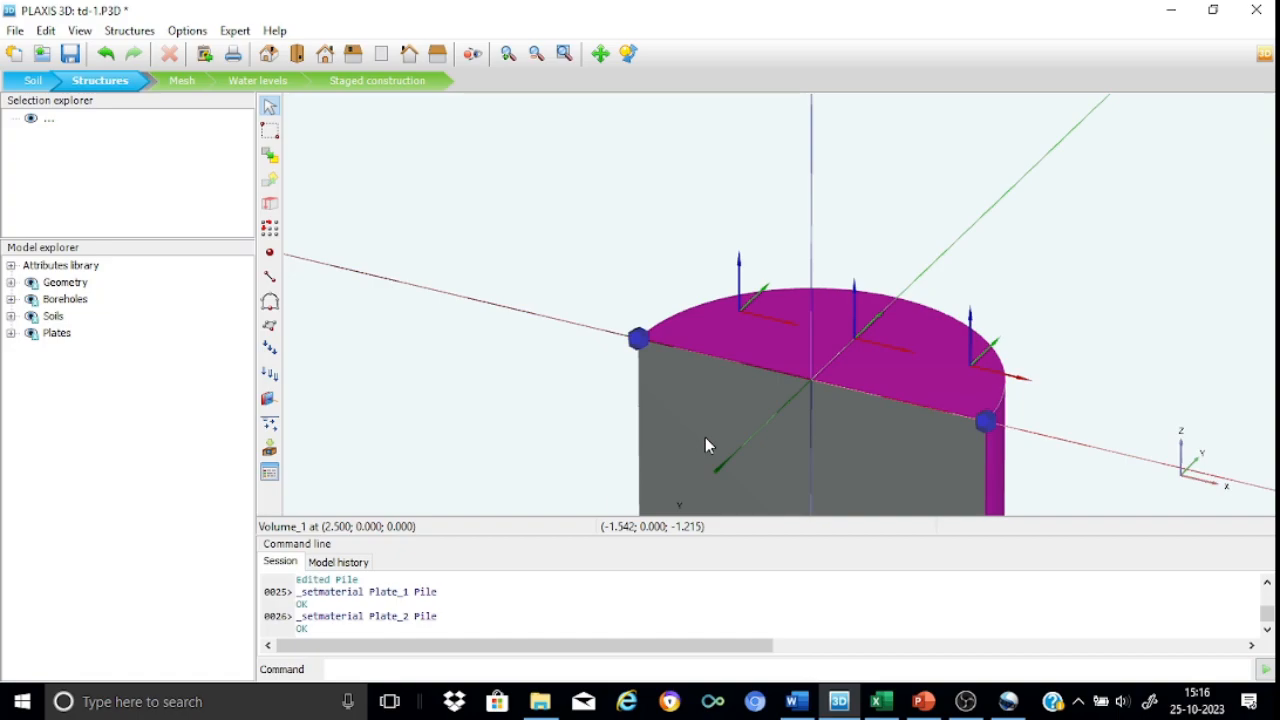
click(270, 473)
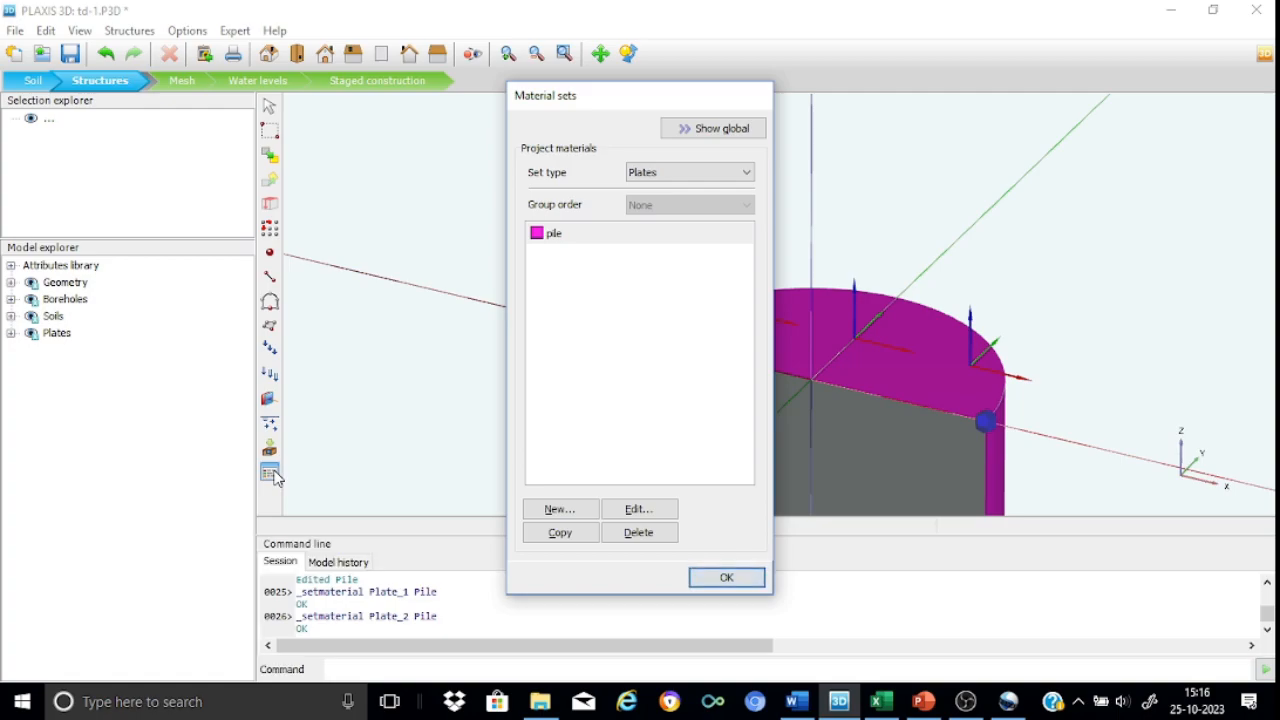
click(745, 174)
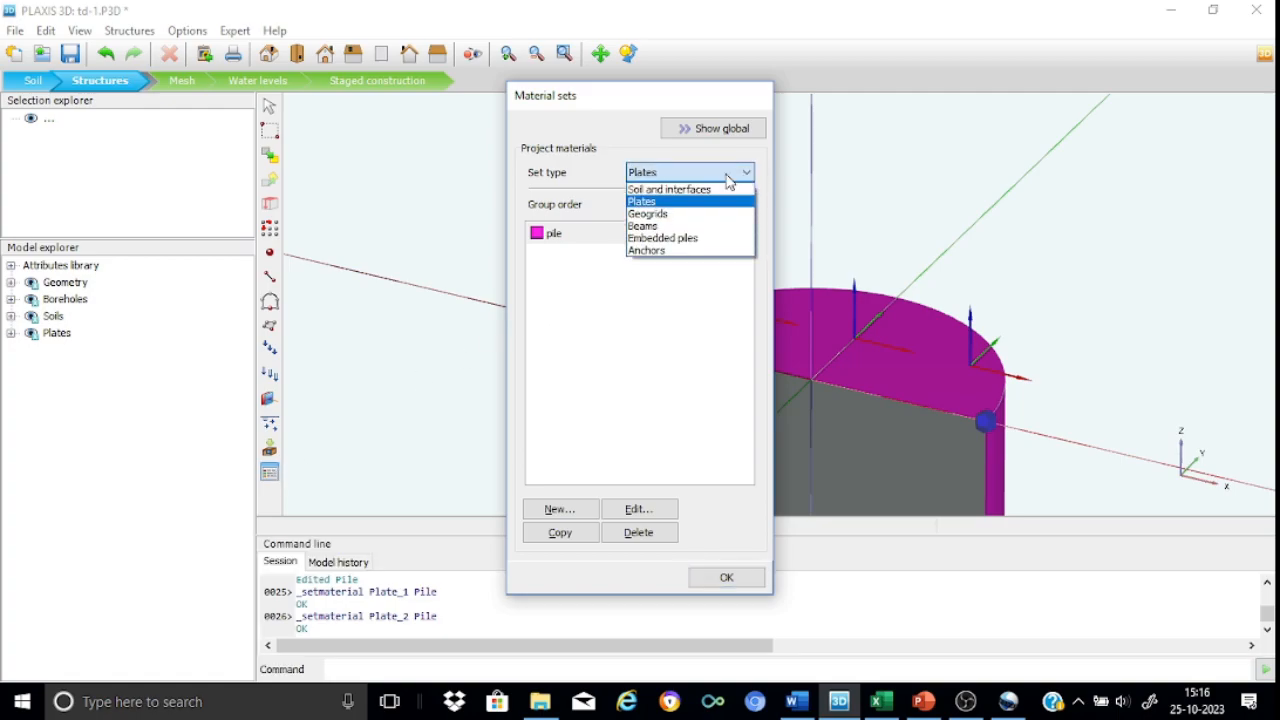
click(690, 189)
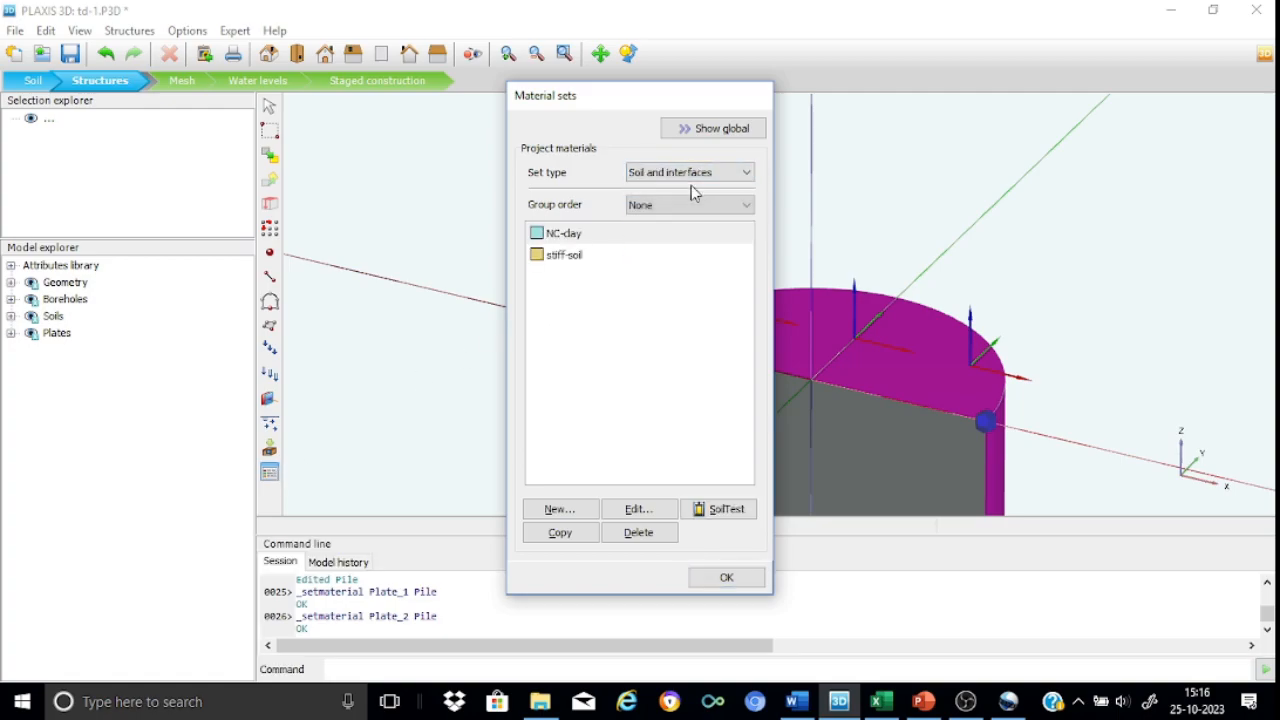
click(566, 259)
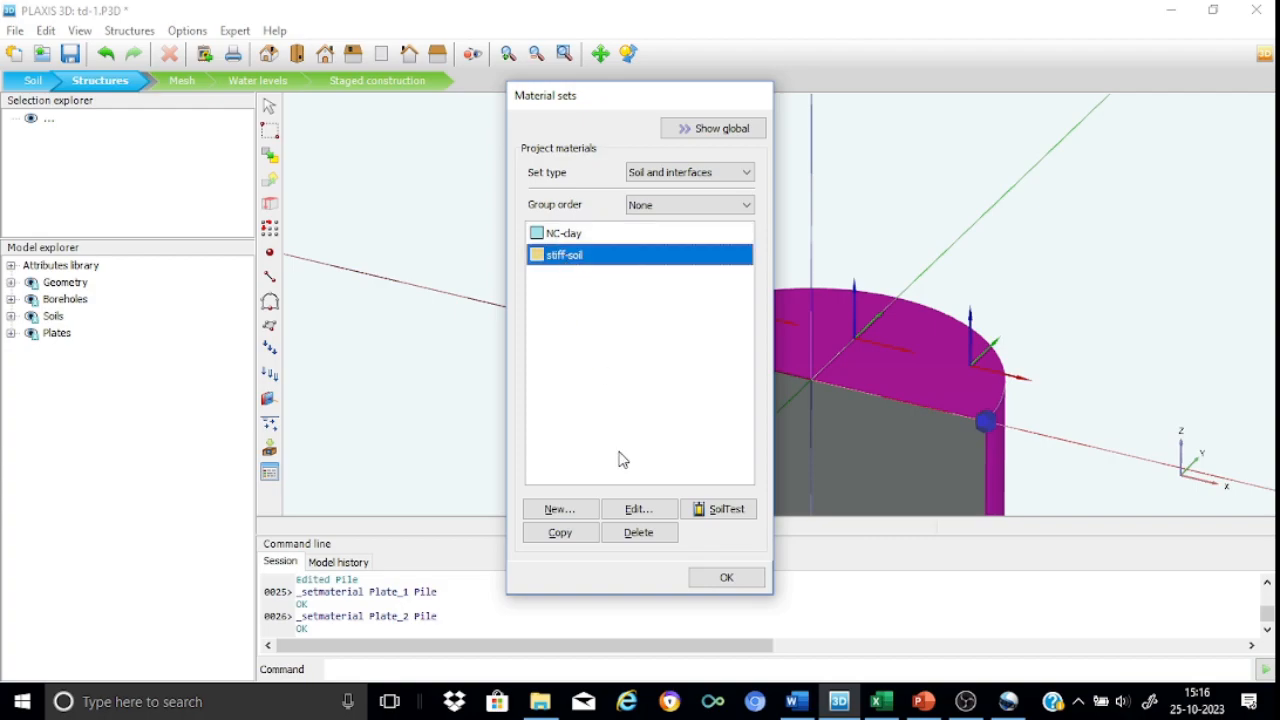
click(638, 510)
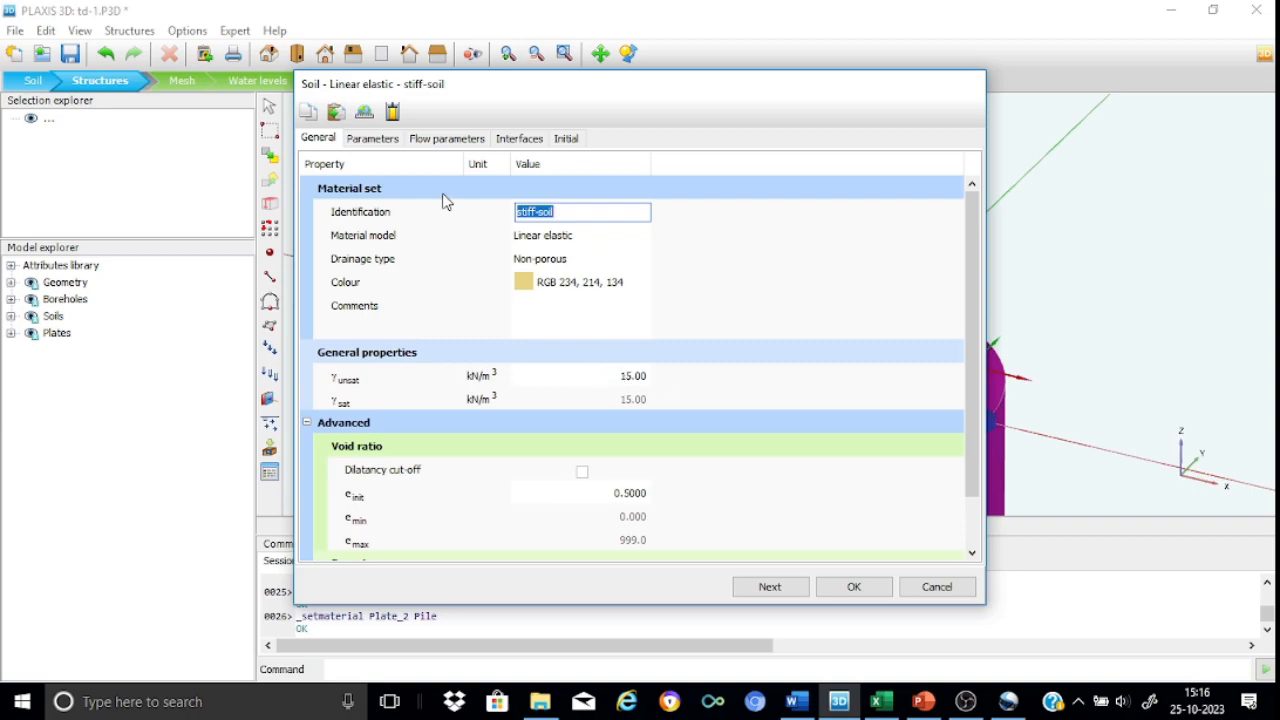
click(372, 138)
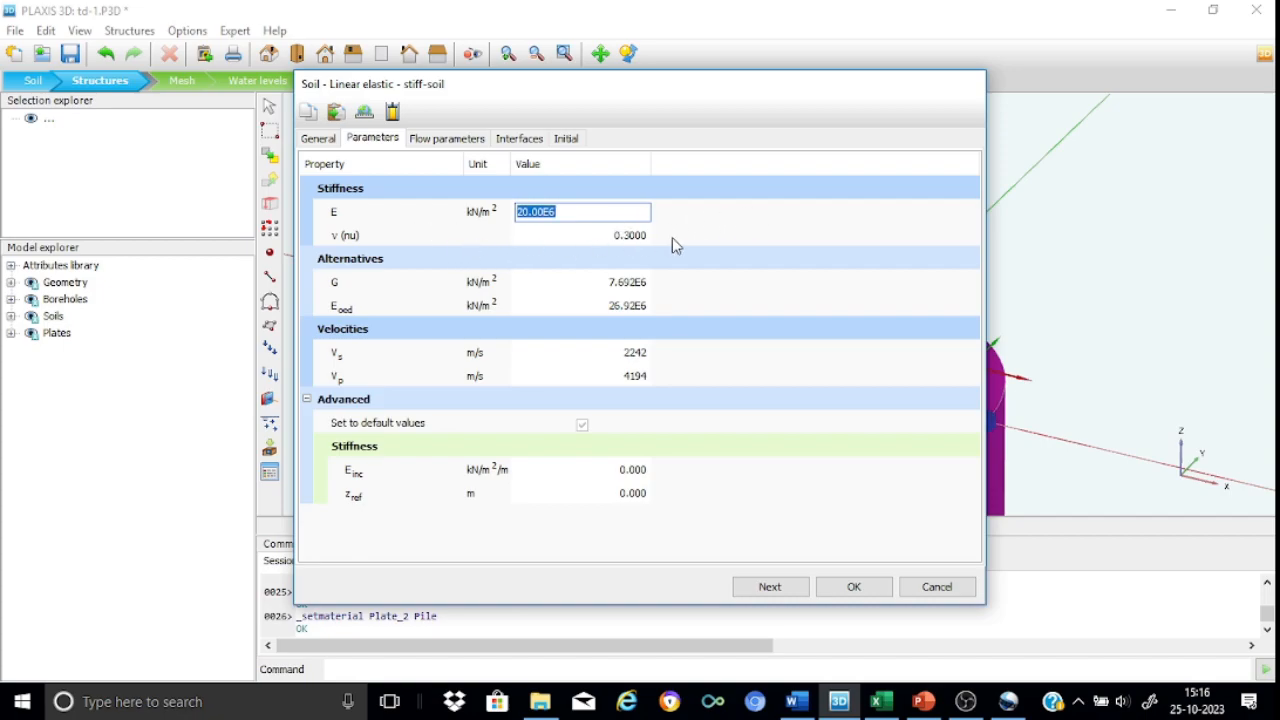
click(878, 586)
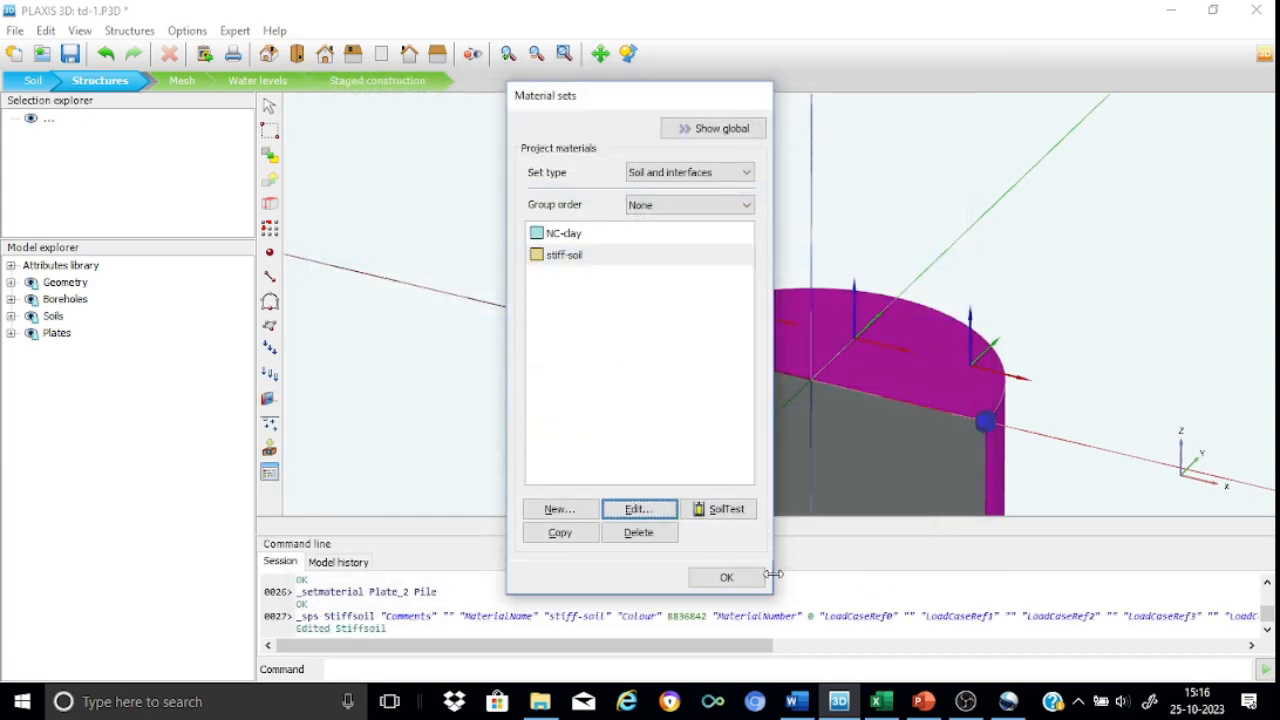
click(727, 578)
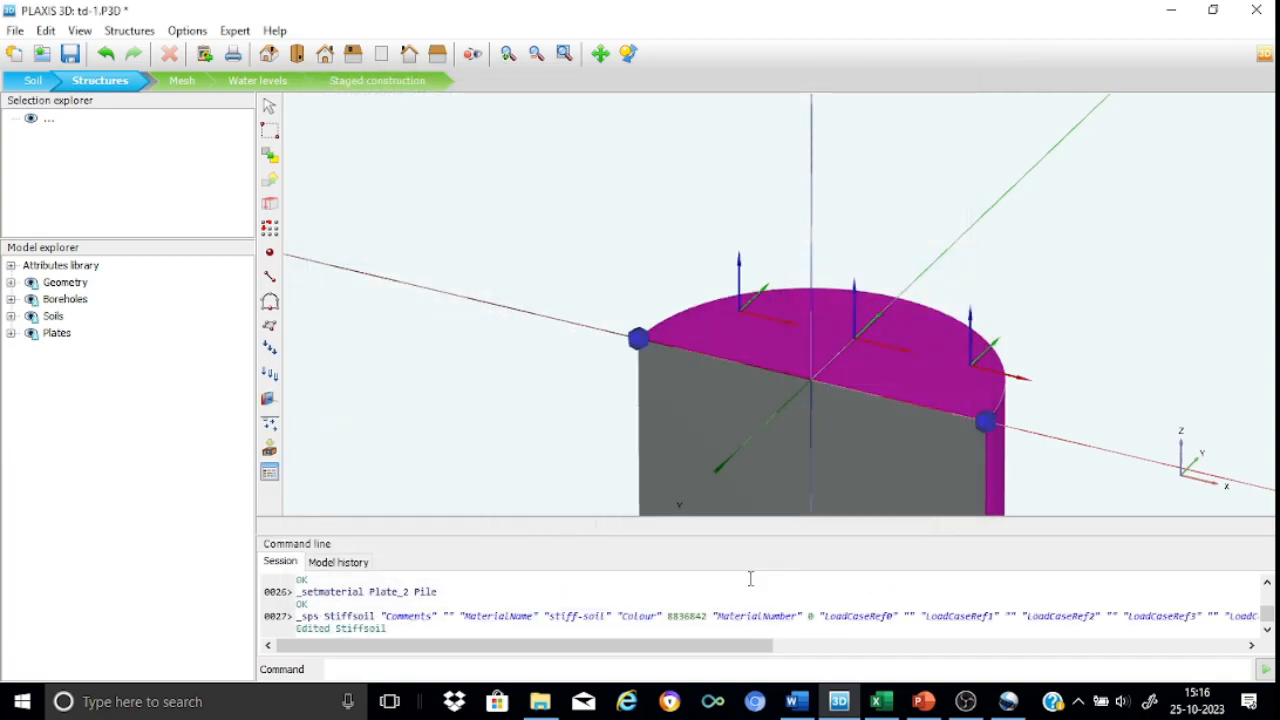
Step: Assign the "Stiffsoil" material to the half-cylindrical soil volume inside the pile
click(857, 462)
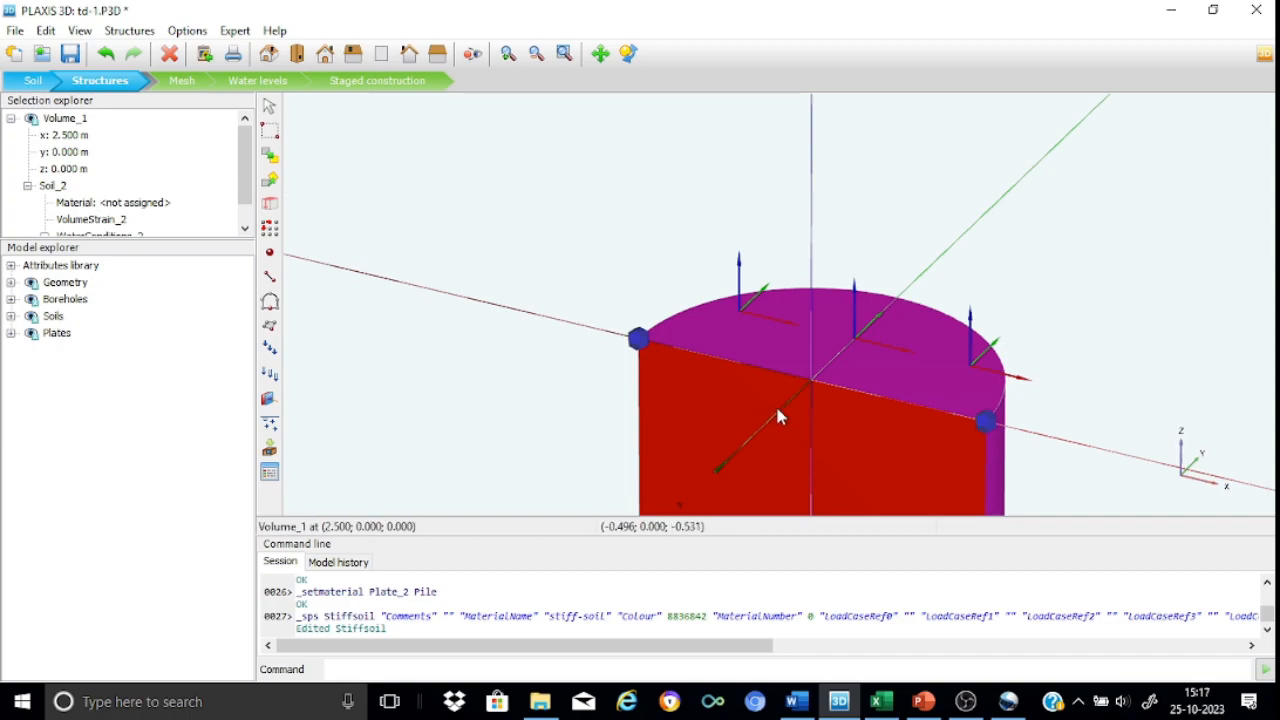
click(149, 203)
click(228, 204)
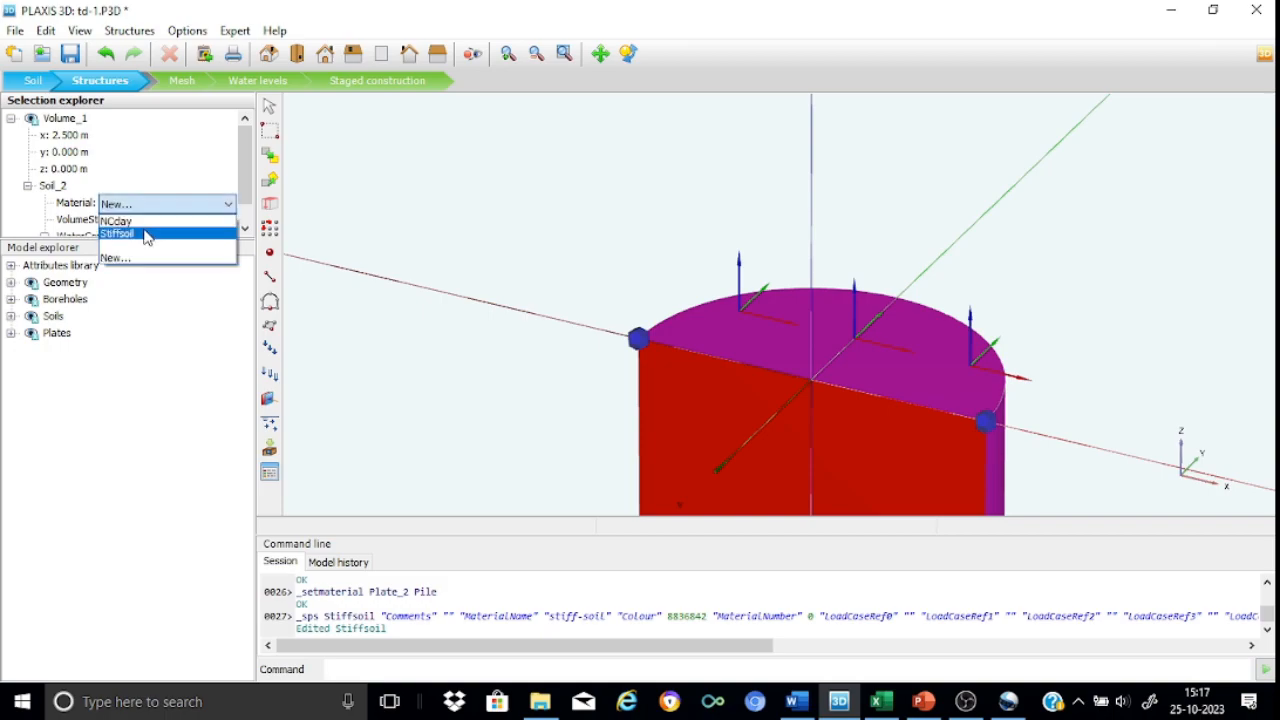
click(146, 234)
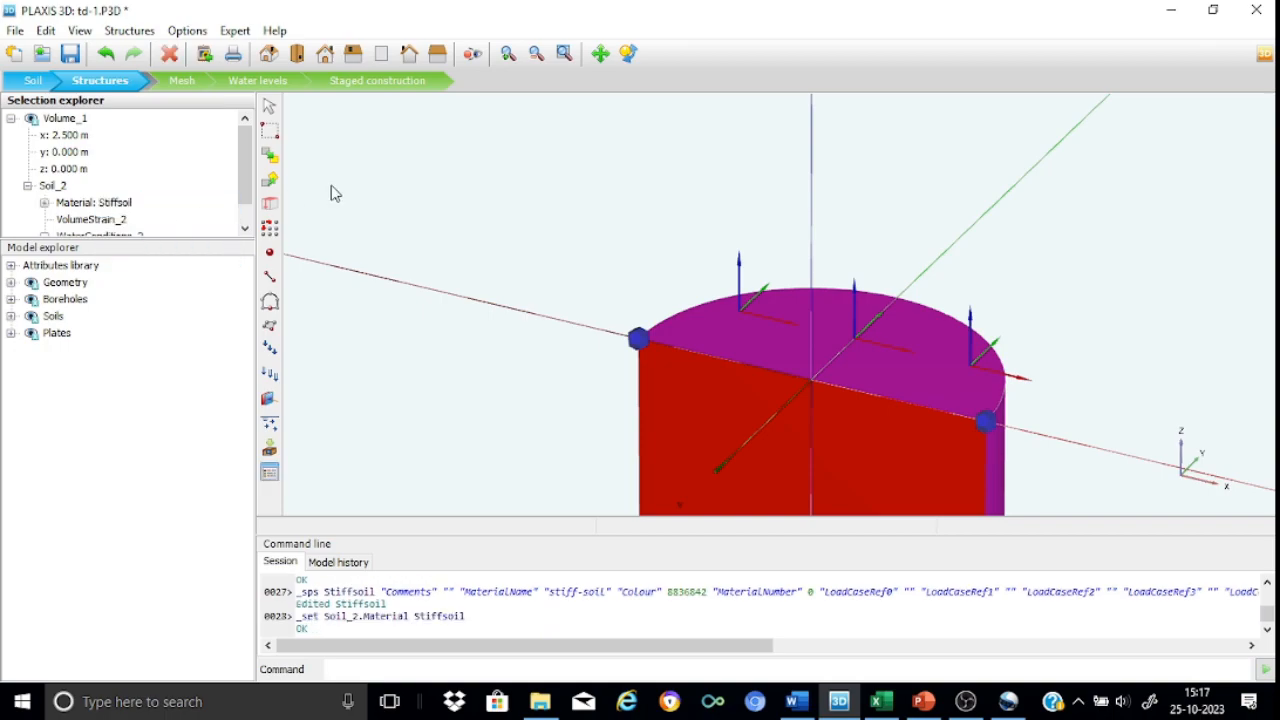
key(Escape)
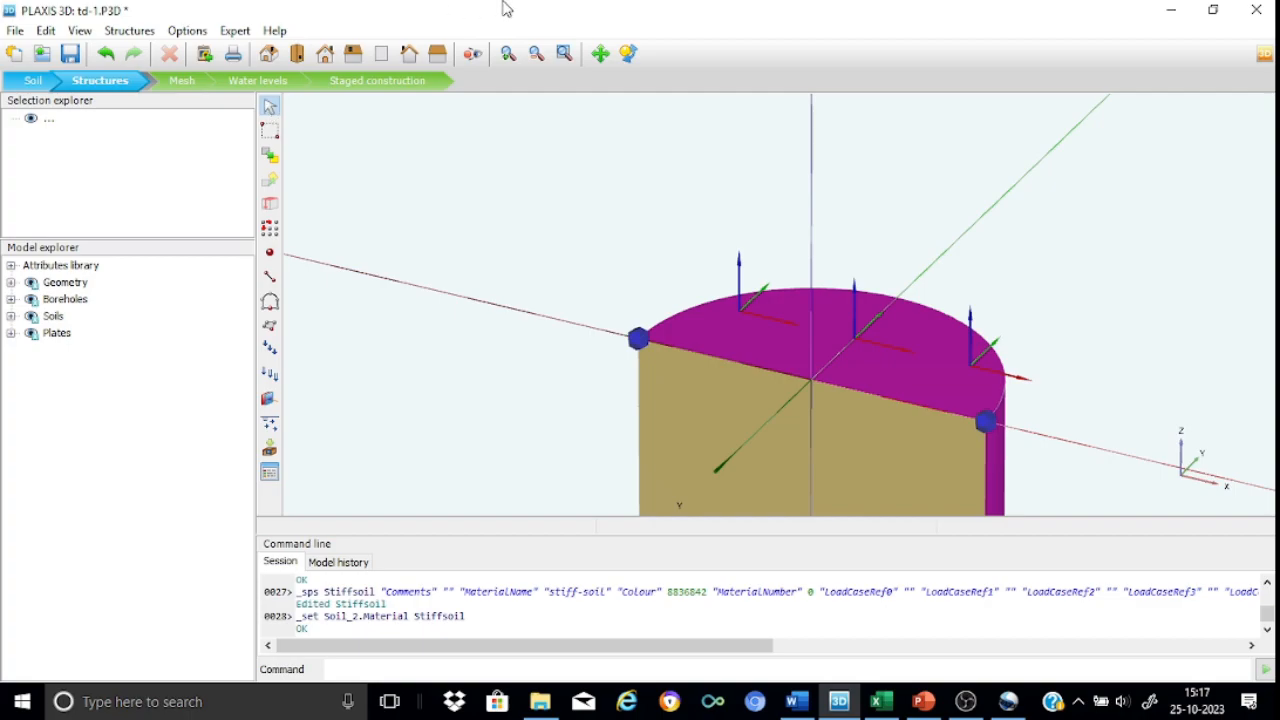
Step: Create a positive interface on the curved pile wall surface
click(508, 56)
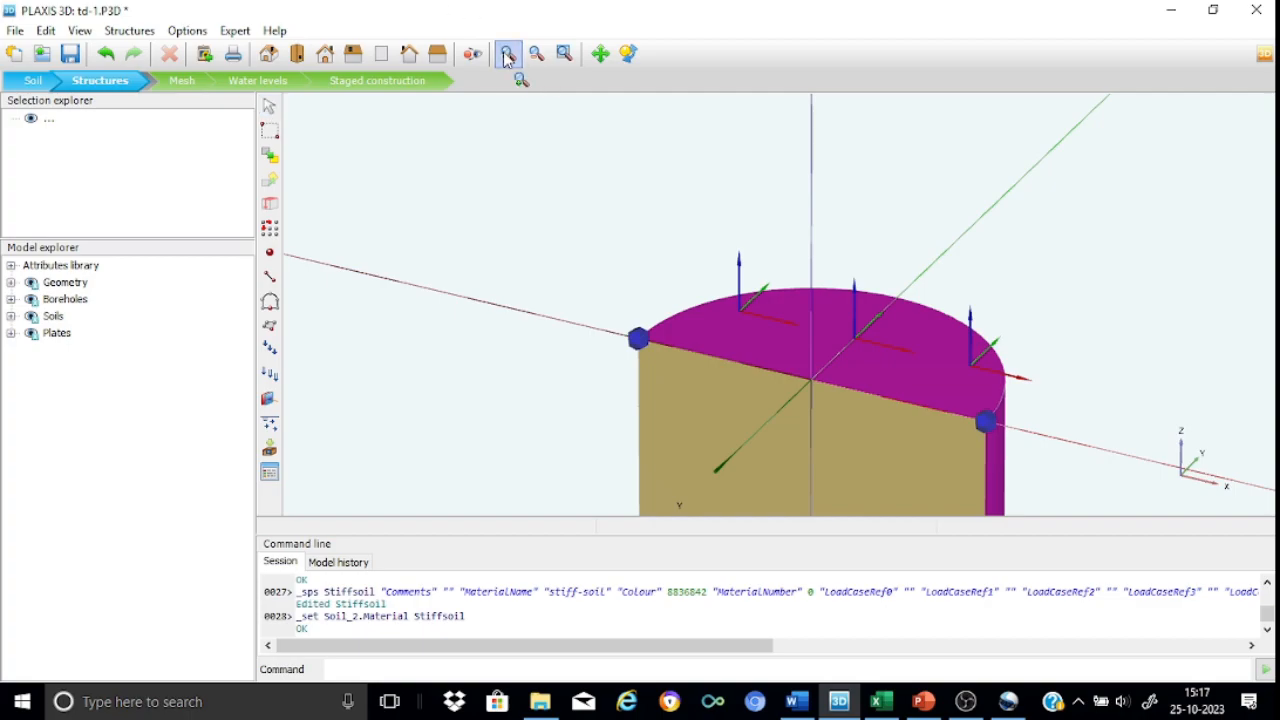
click(566, 54)
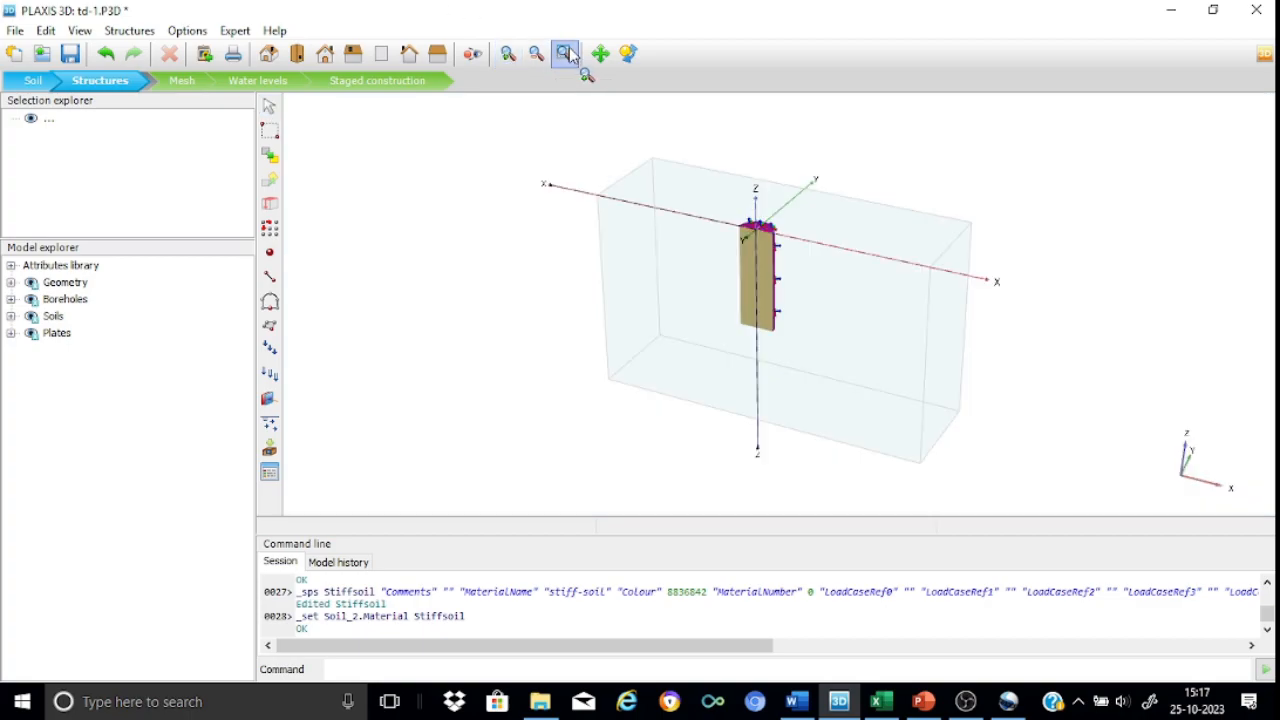
click(508, 54)
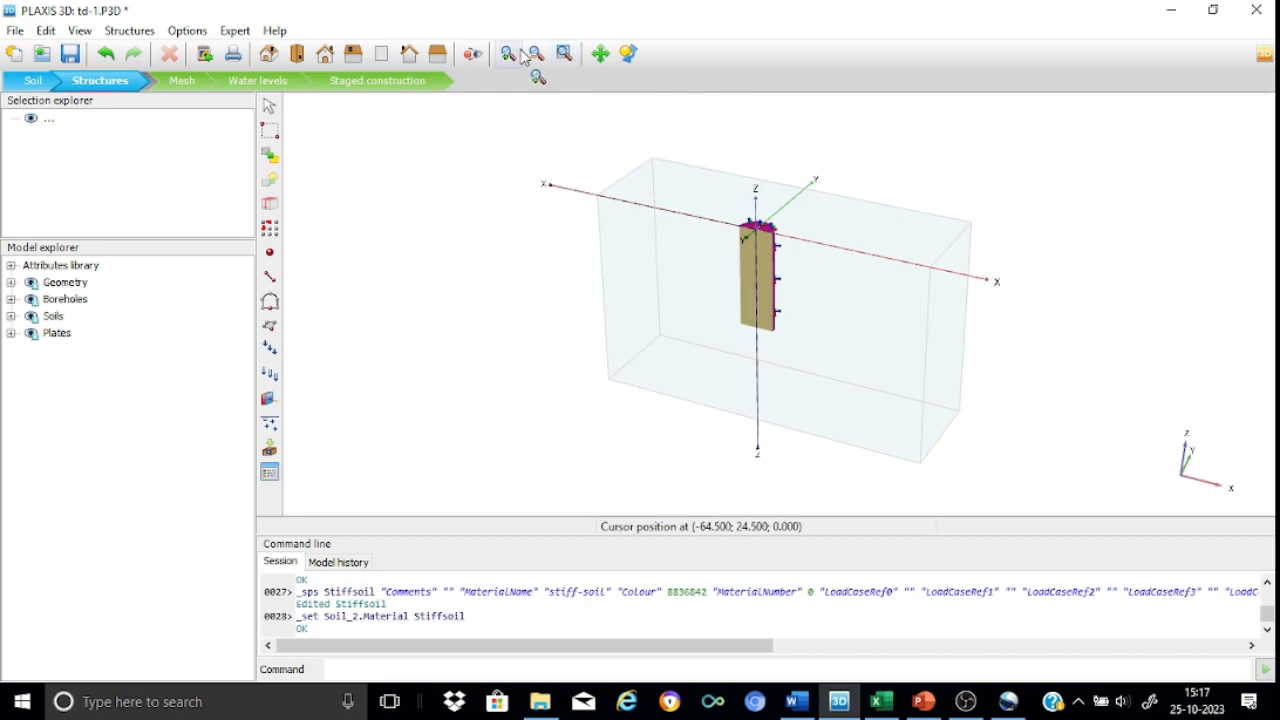
drag(714, 204, 810, 304)
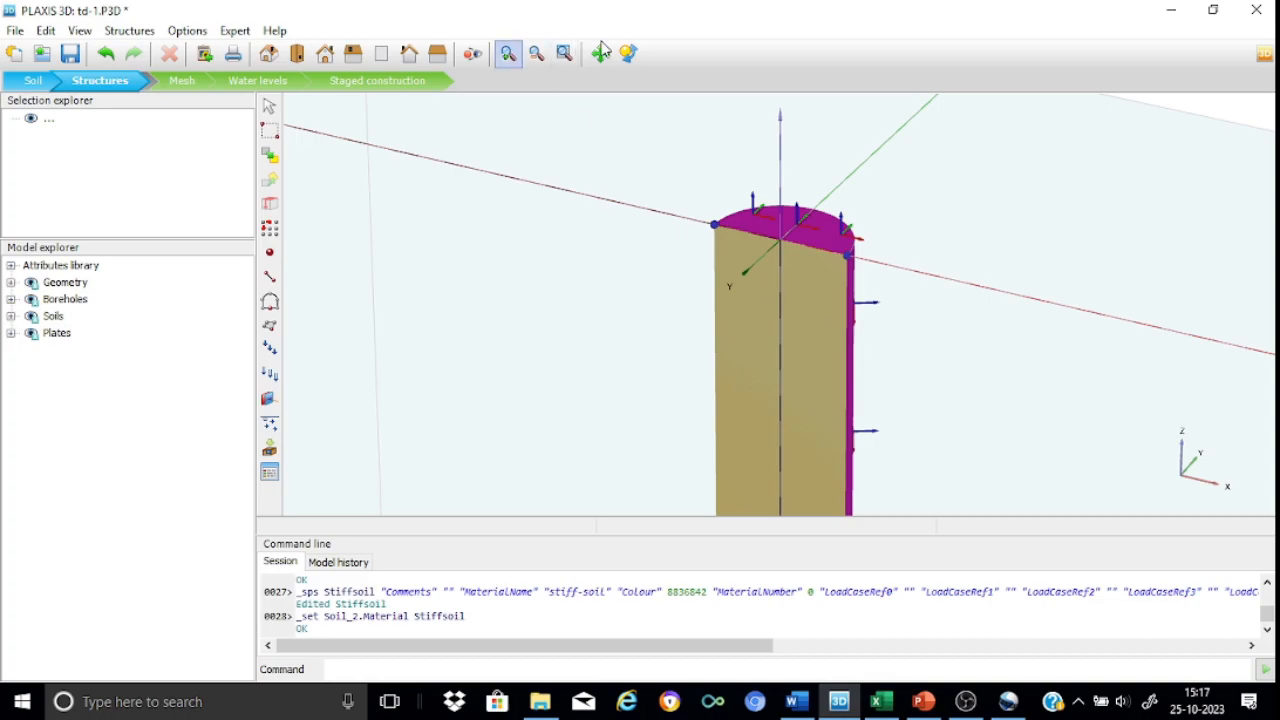
click(628, 53)
click(858, 318)
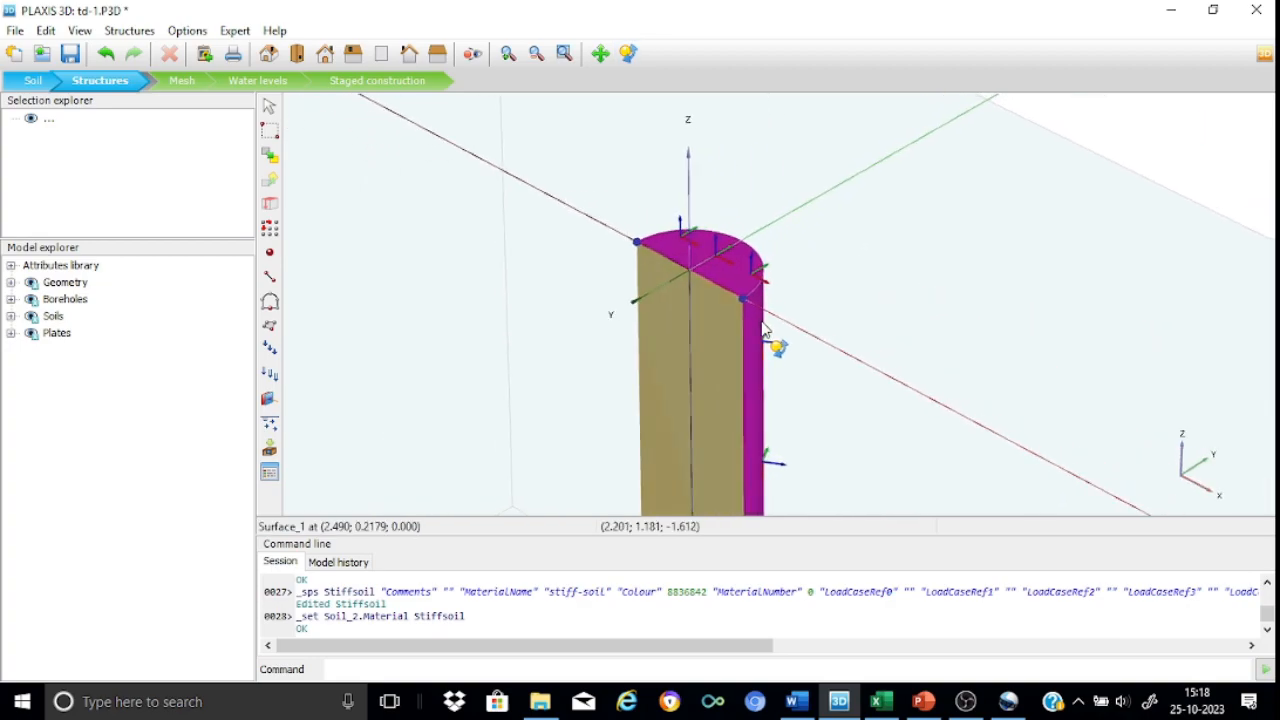
click(533, 55)
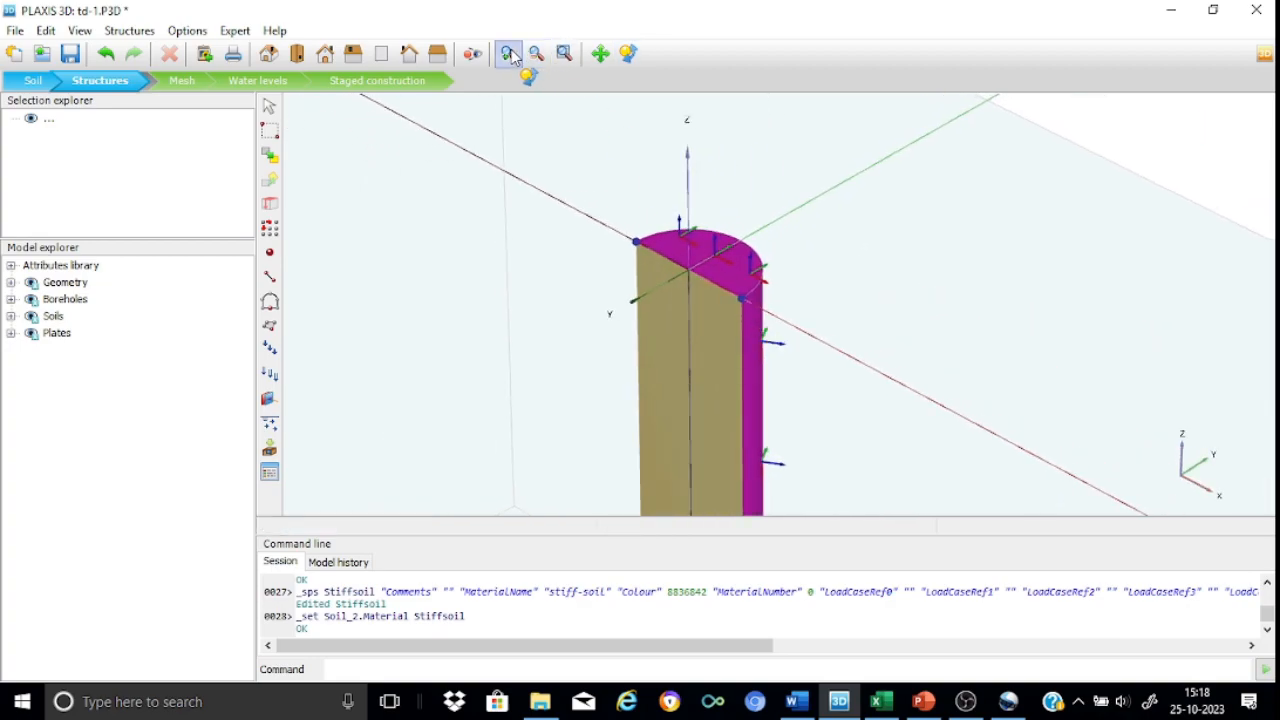
click(755, 395)
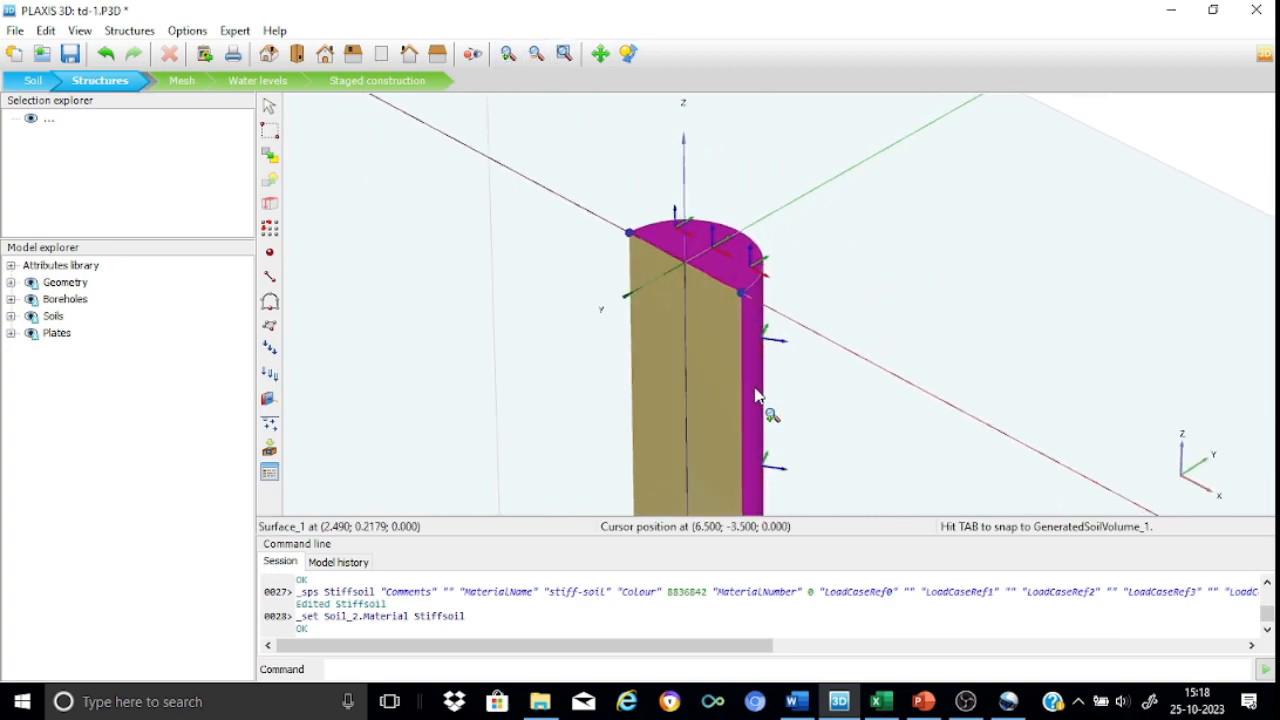
click(269, 105)
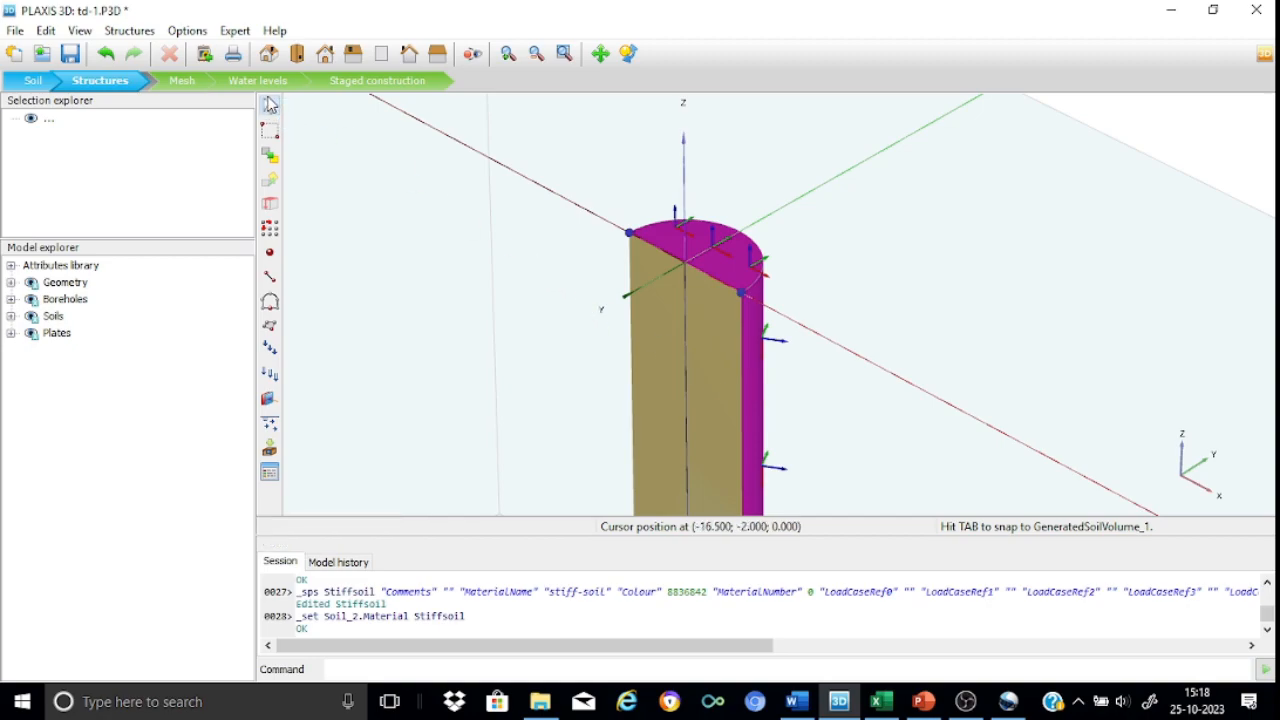
click(753, 388)
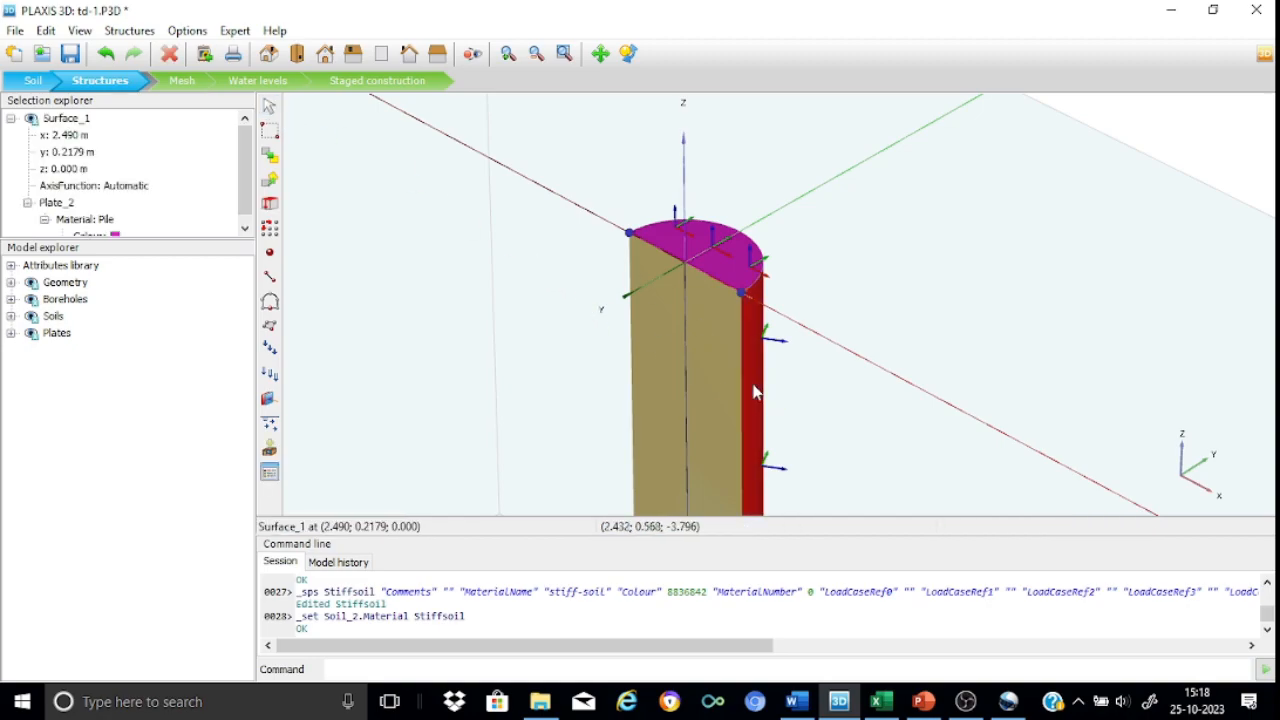
right_click(755, 392)
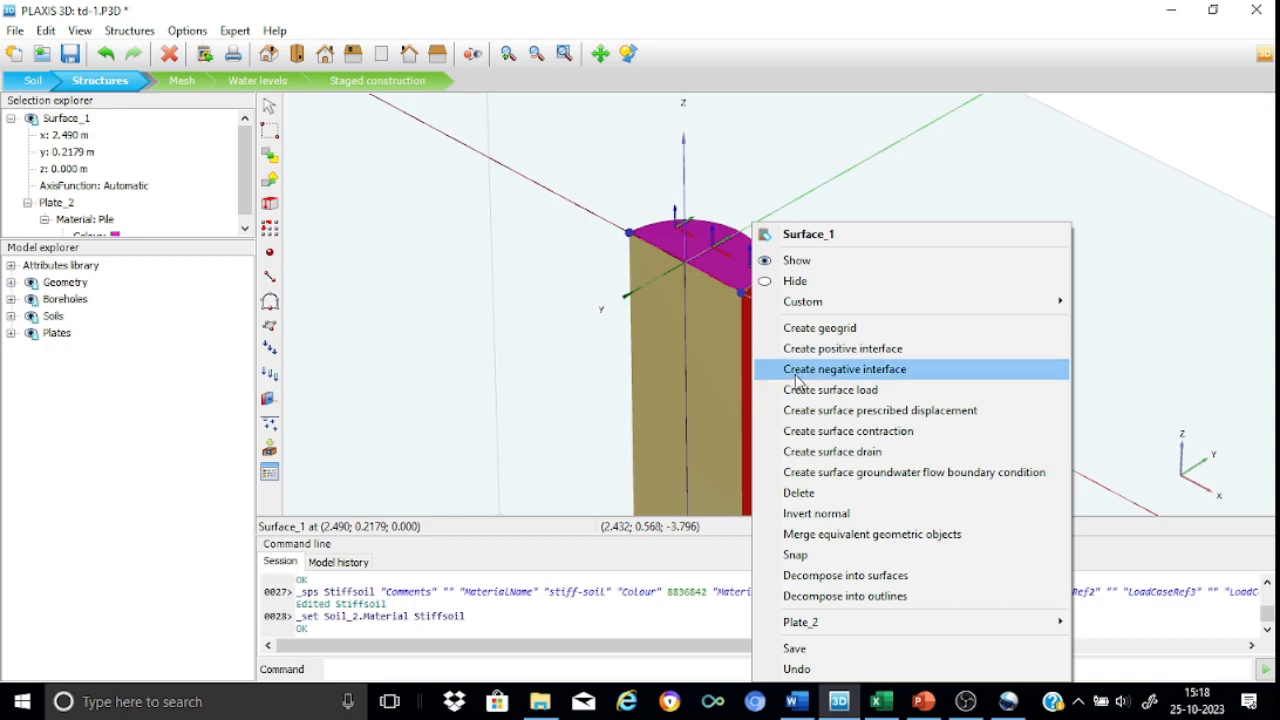
click(810, 348)
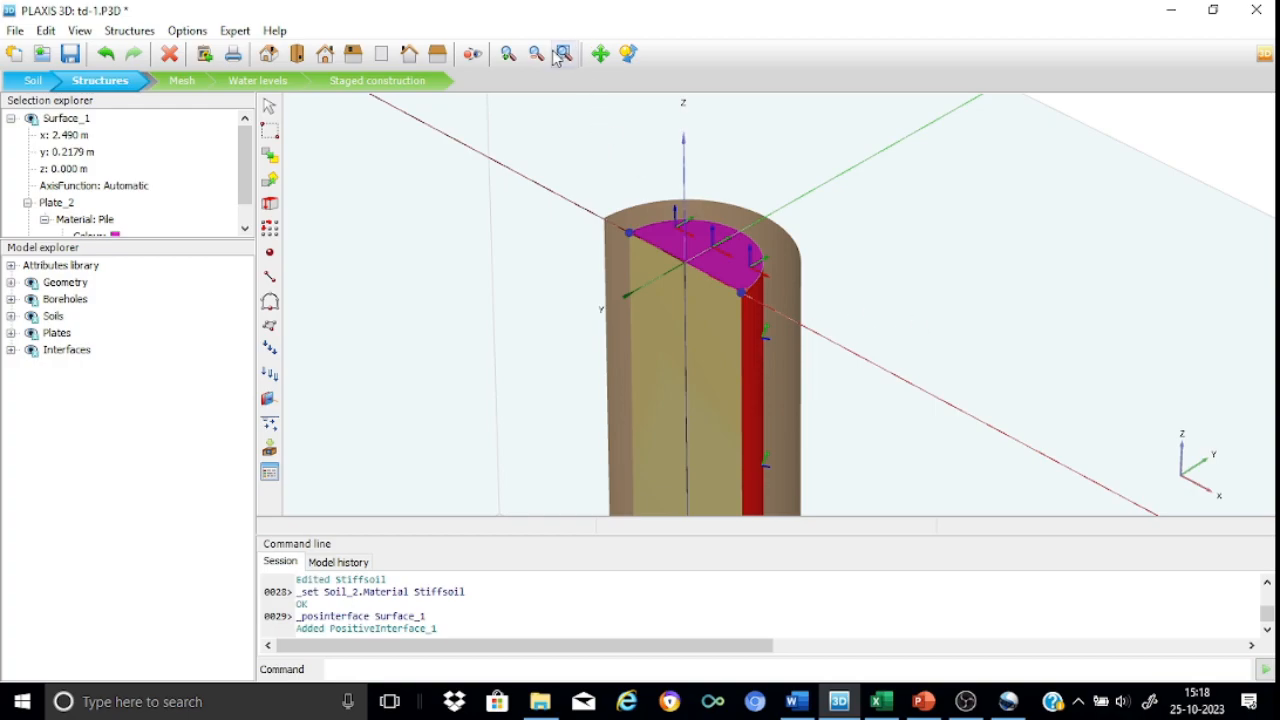
Step: Place a point load on the ground surface beside the pile, at (9, 4.5, 0)
click(272, 255)
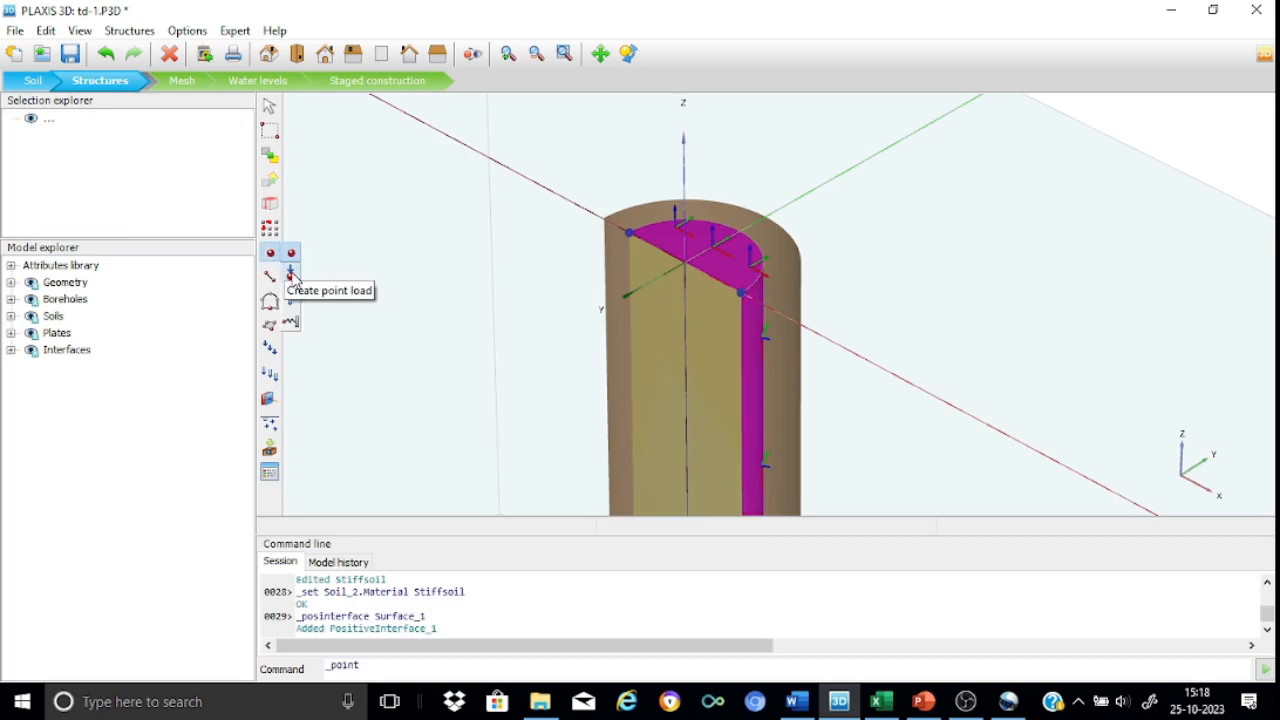
click(291, 275)
click(987, 318)
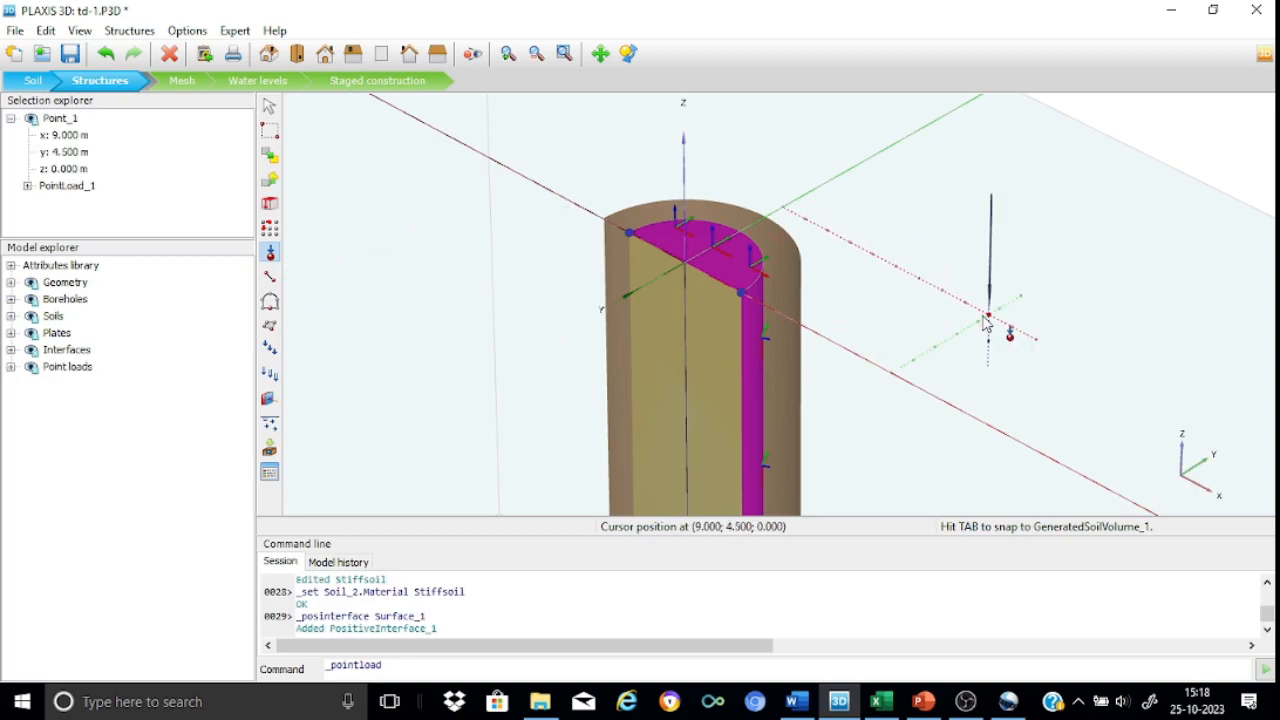
Step: Relocate the point load to the pile wall at x = 2.5 m, y = 0 m and z = -7.5 m
click(78, 136)
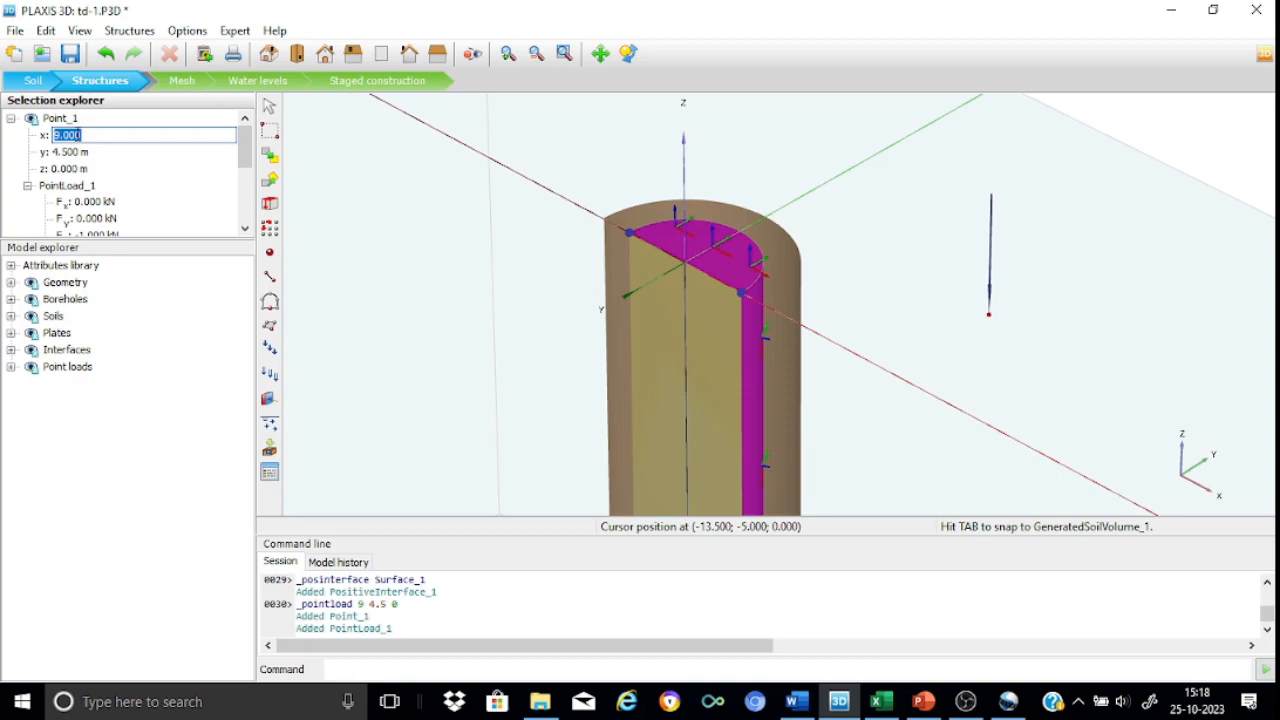
text(2.5)
key(Return)
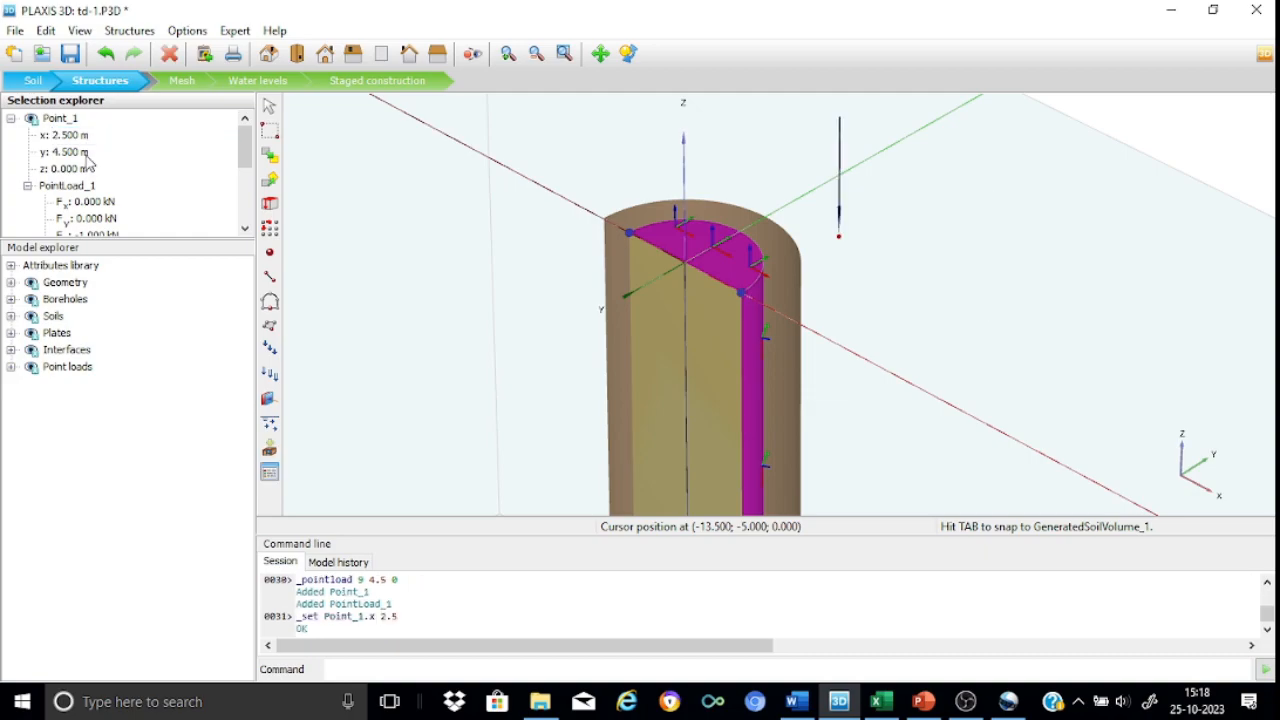
click(79, 152)
text(0)
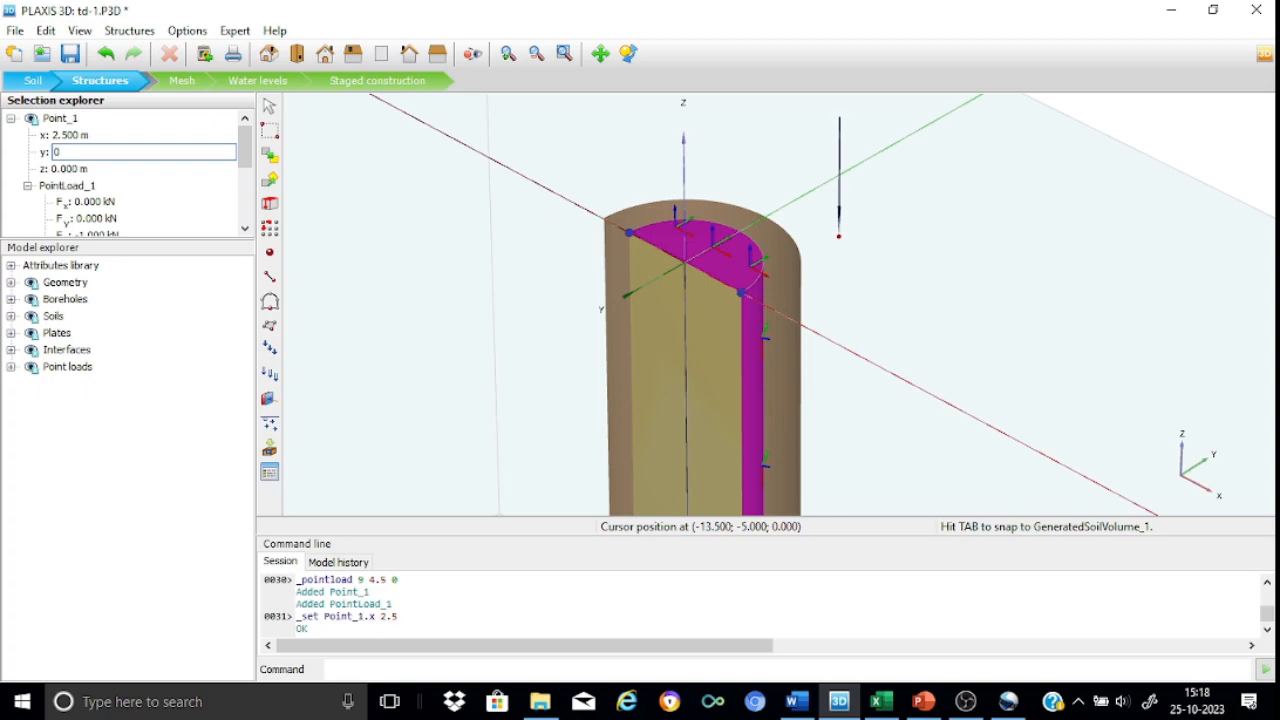
key(Return)
click(76, 169)
text(-7.5)
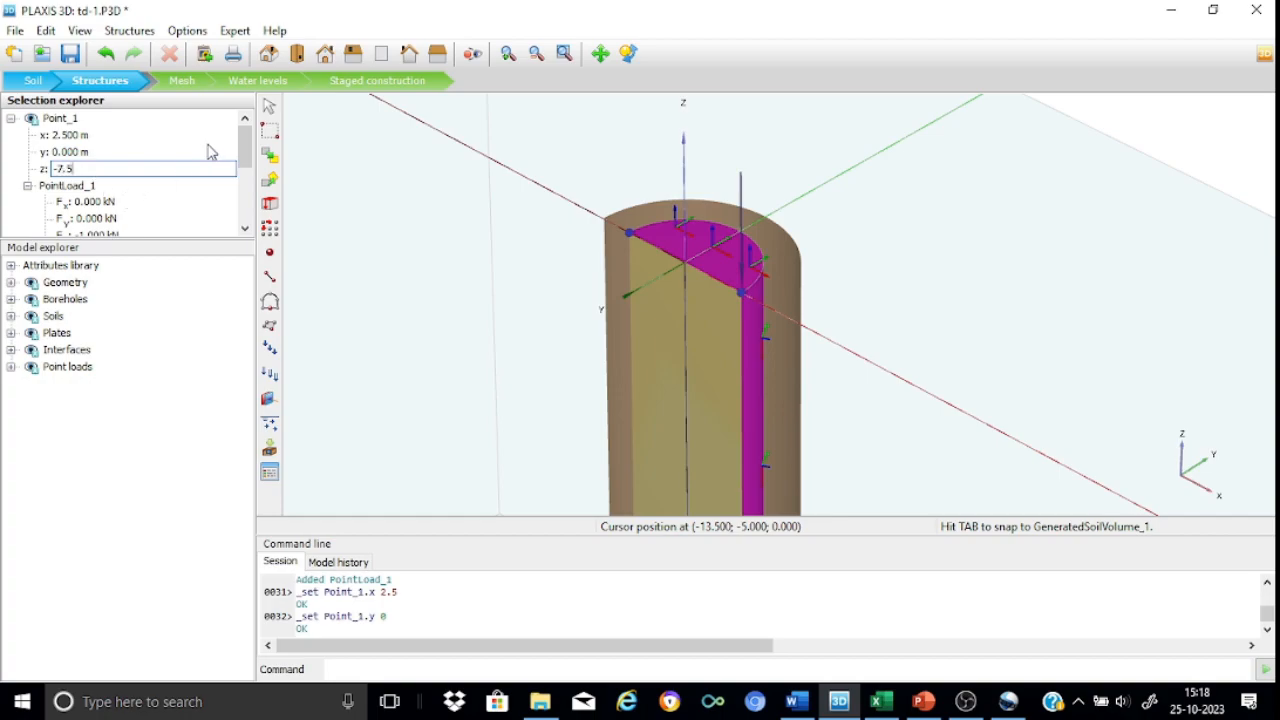
key(Return)
Step: Set the point load's force components Fz and Fx to 1 kN each
scroll(240, 150, down, 1)
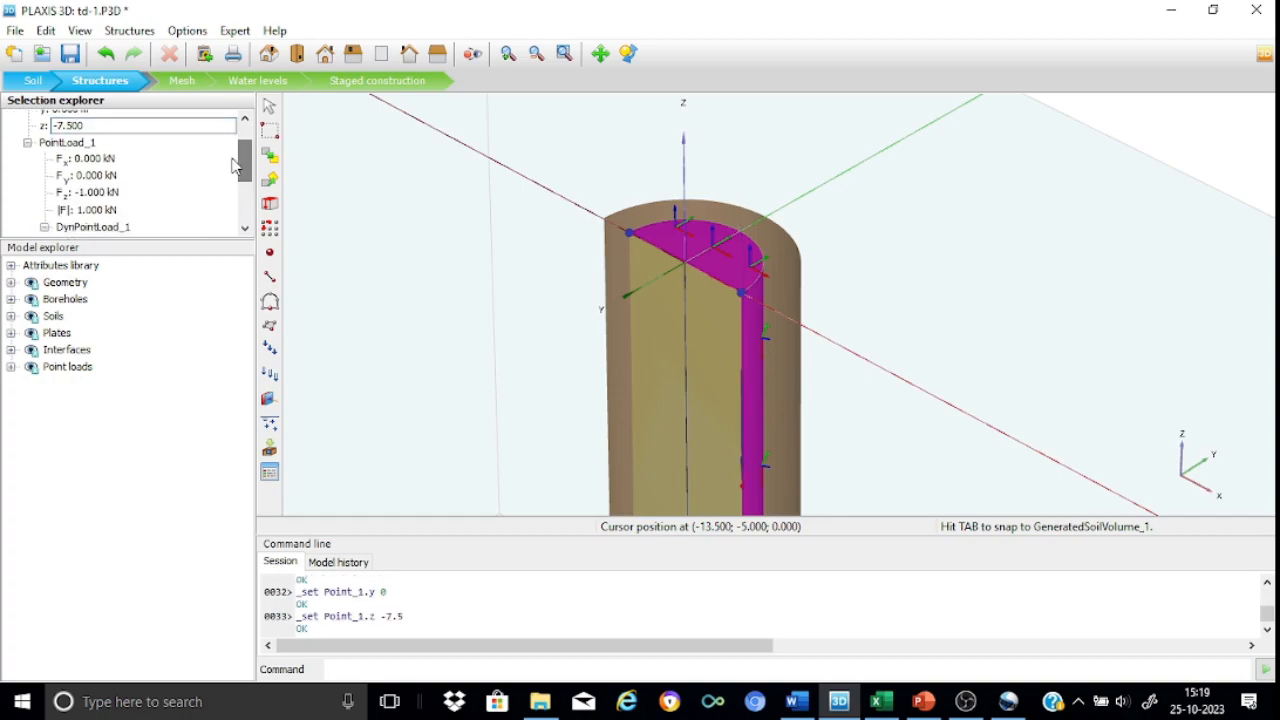
click(100, 159)
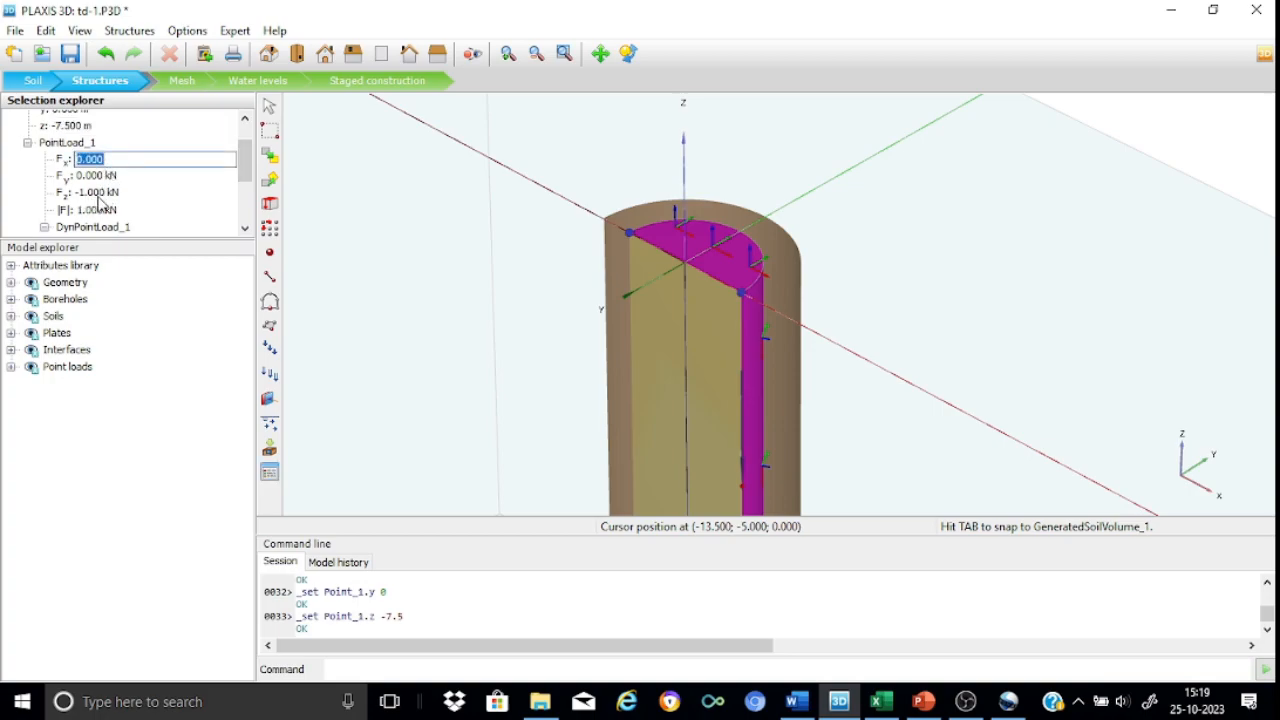
key(Return)
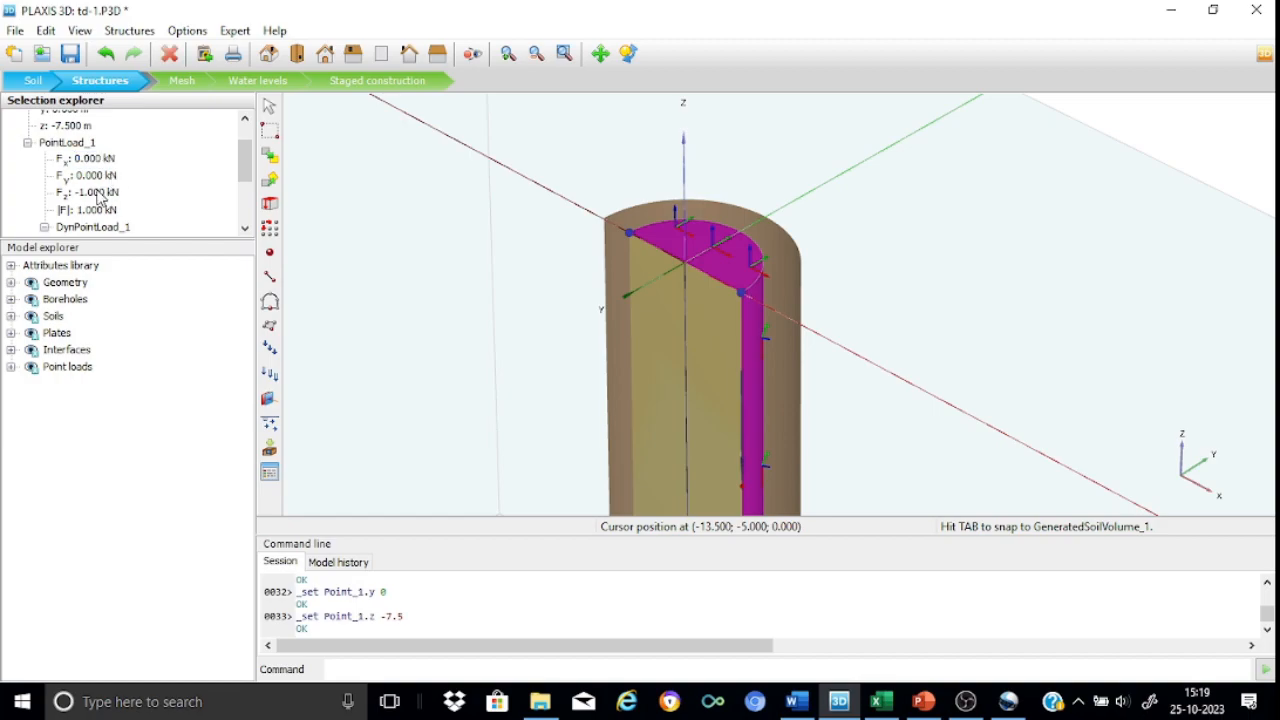
click(98, 195)
text(1)
key(Return)
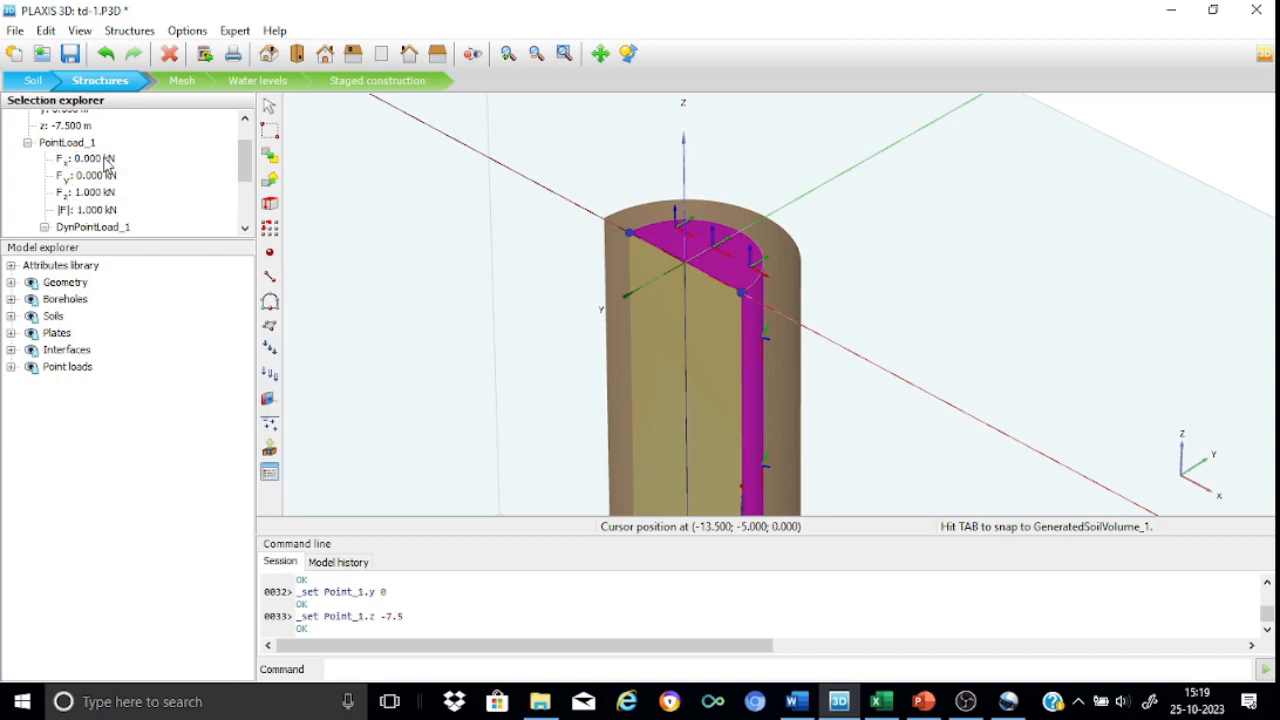
click(104, 160)
text(1)
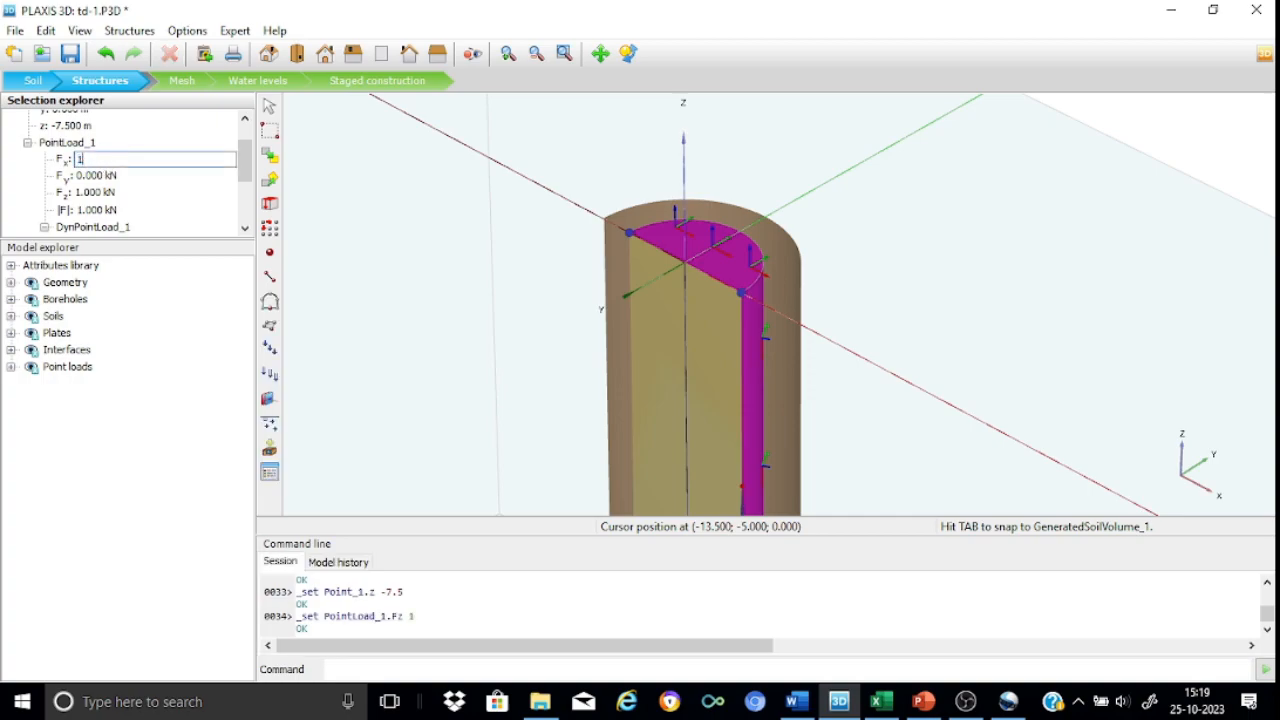
key(Return)
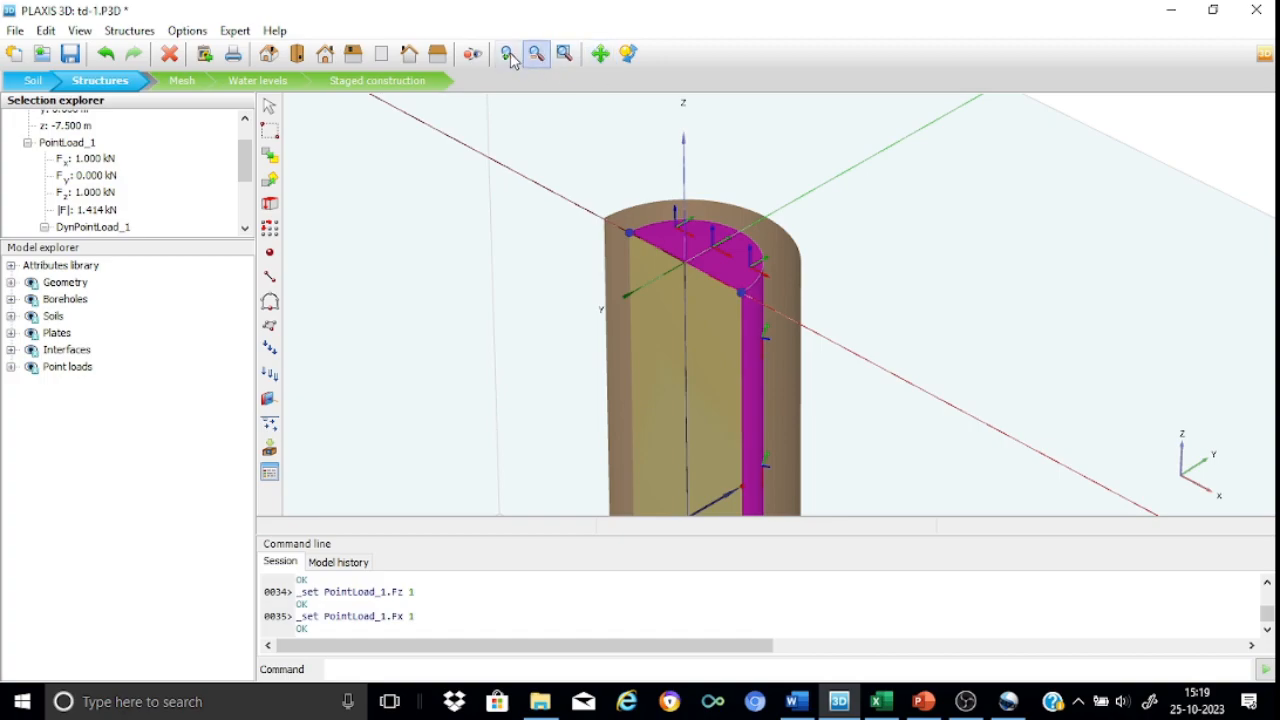
click(600, 53)
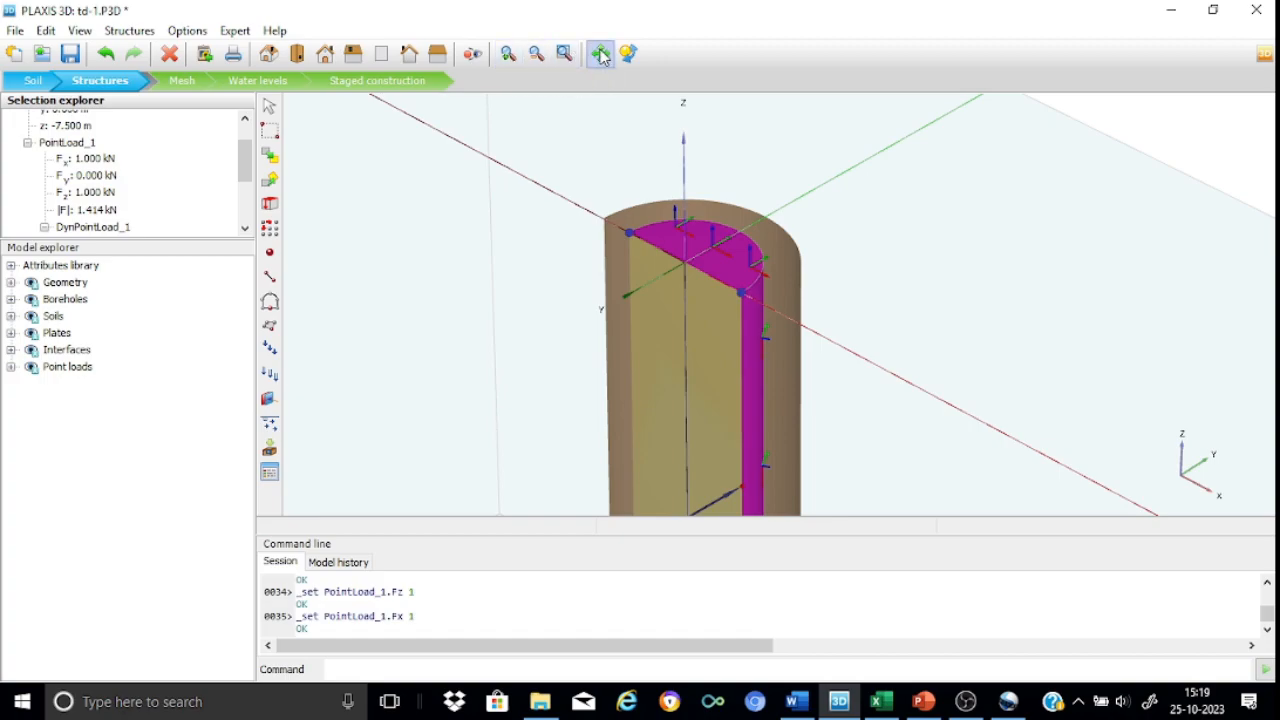
drag(691, 295, 729, 204)
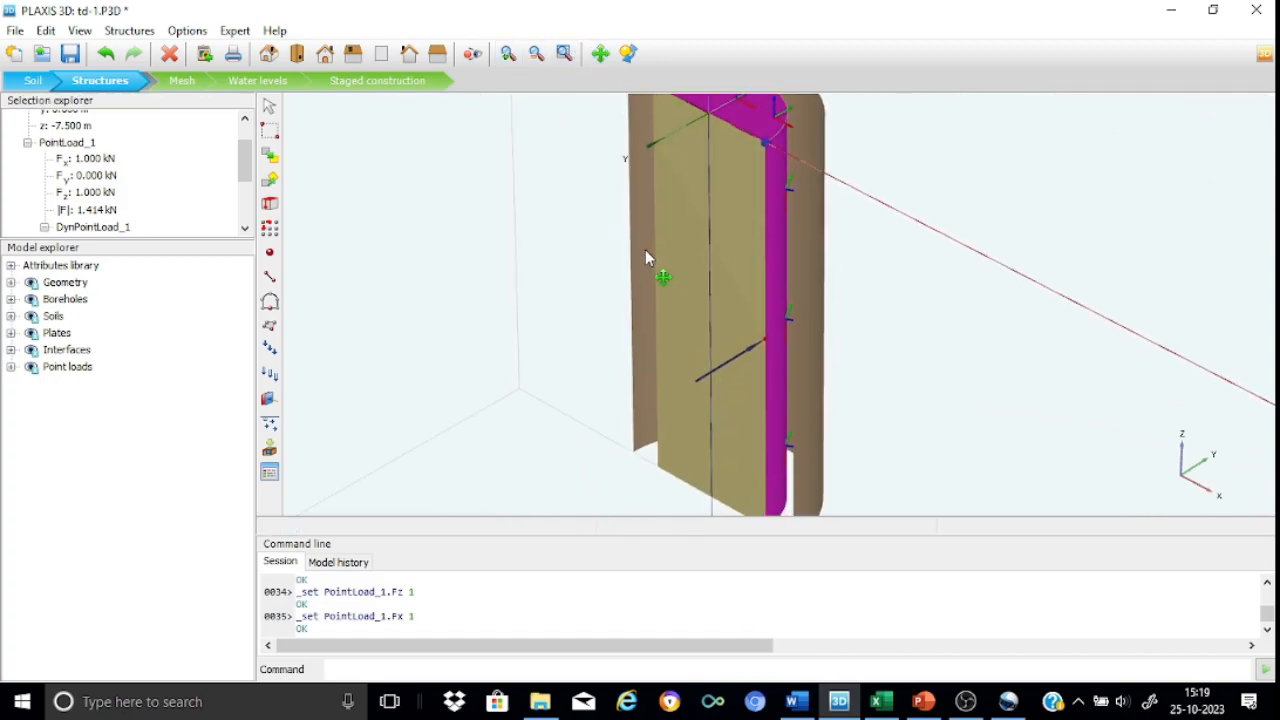
click(326, 55)
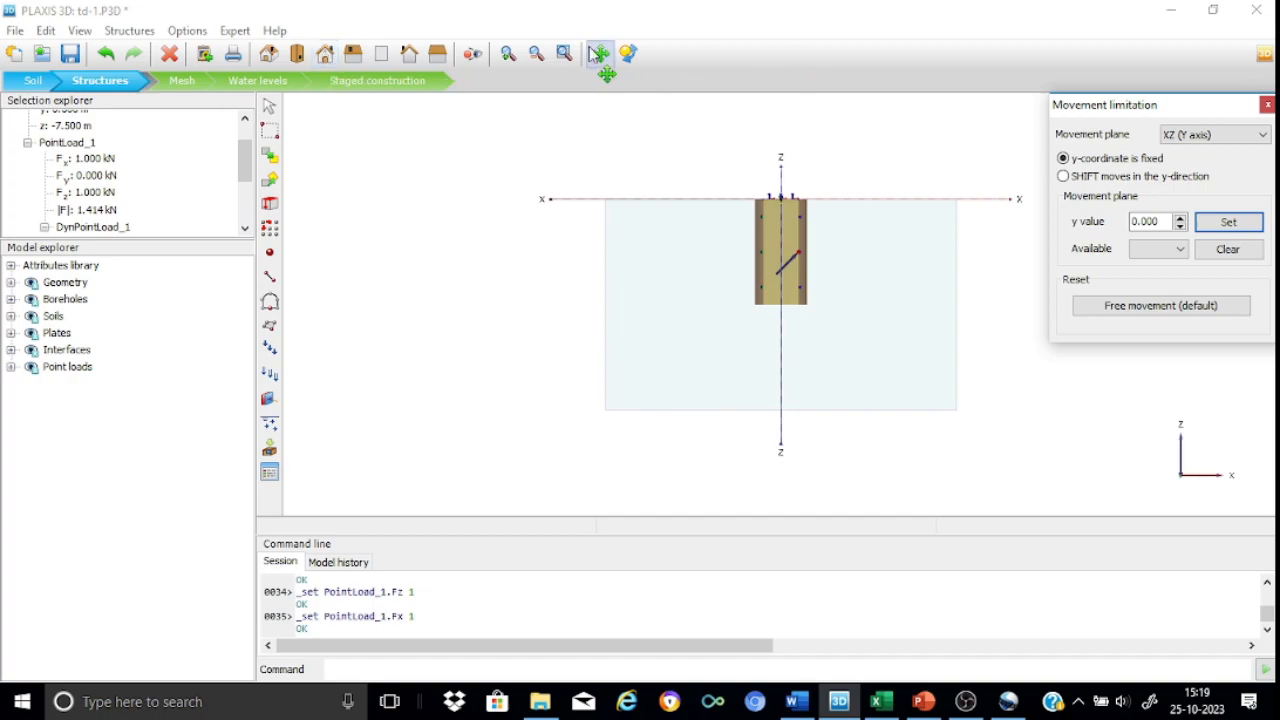
drag(731, 170, 878, 330)
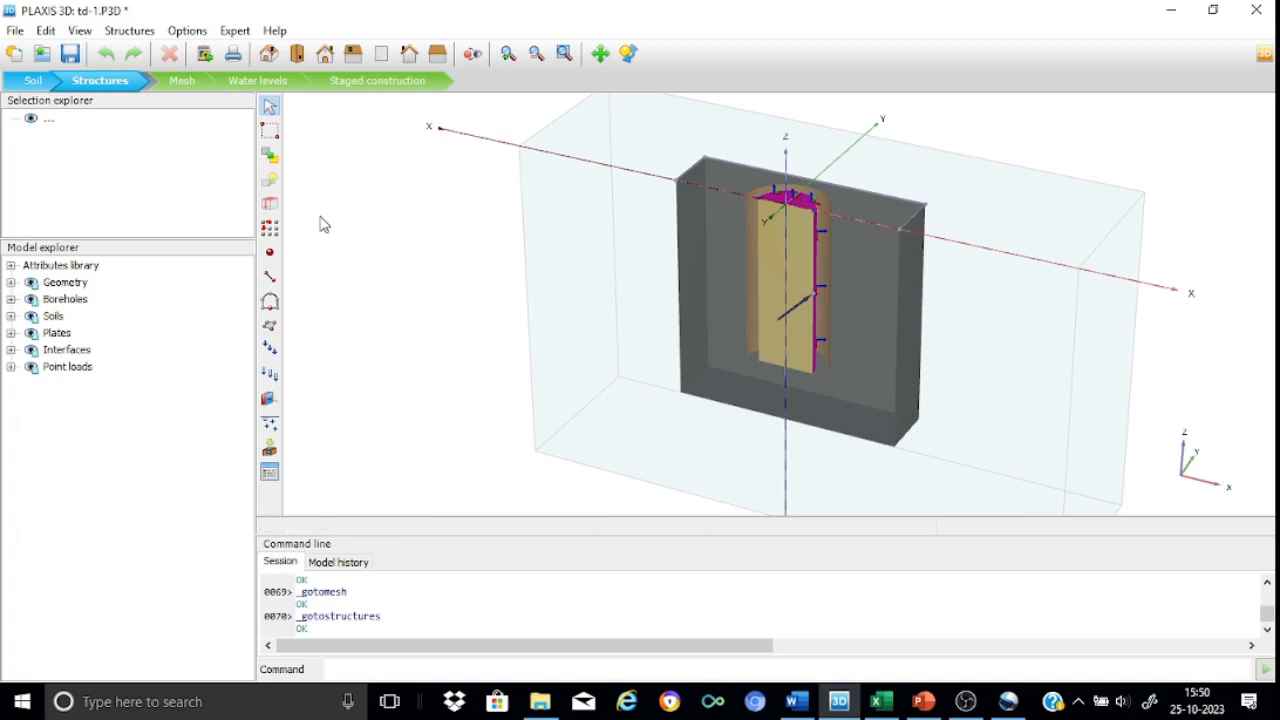
Step: Enter mesh mode and refine the soil volume surrounding the pile to a fineness factor of 0.25
click(183, 88)
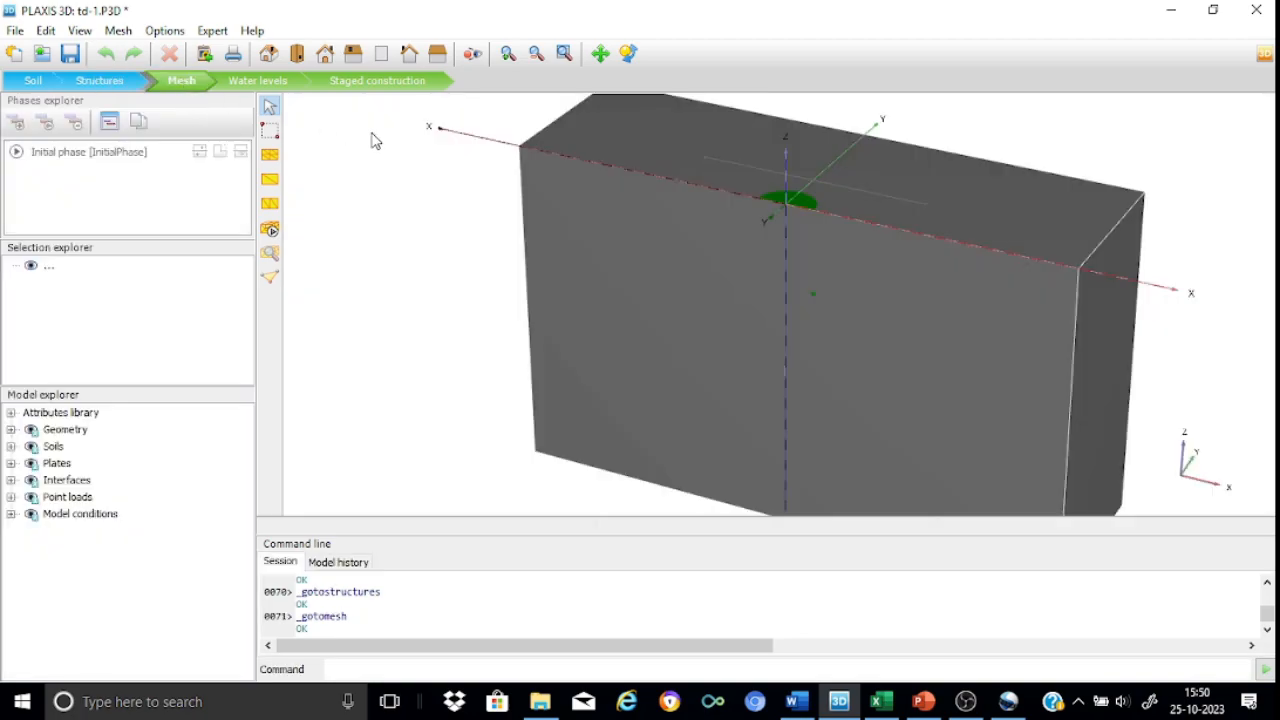
click(841, 246)
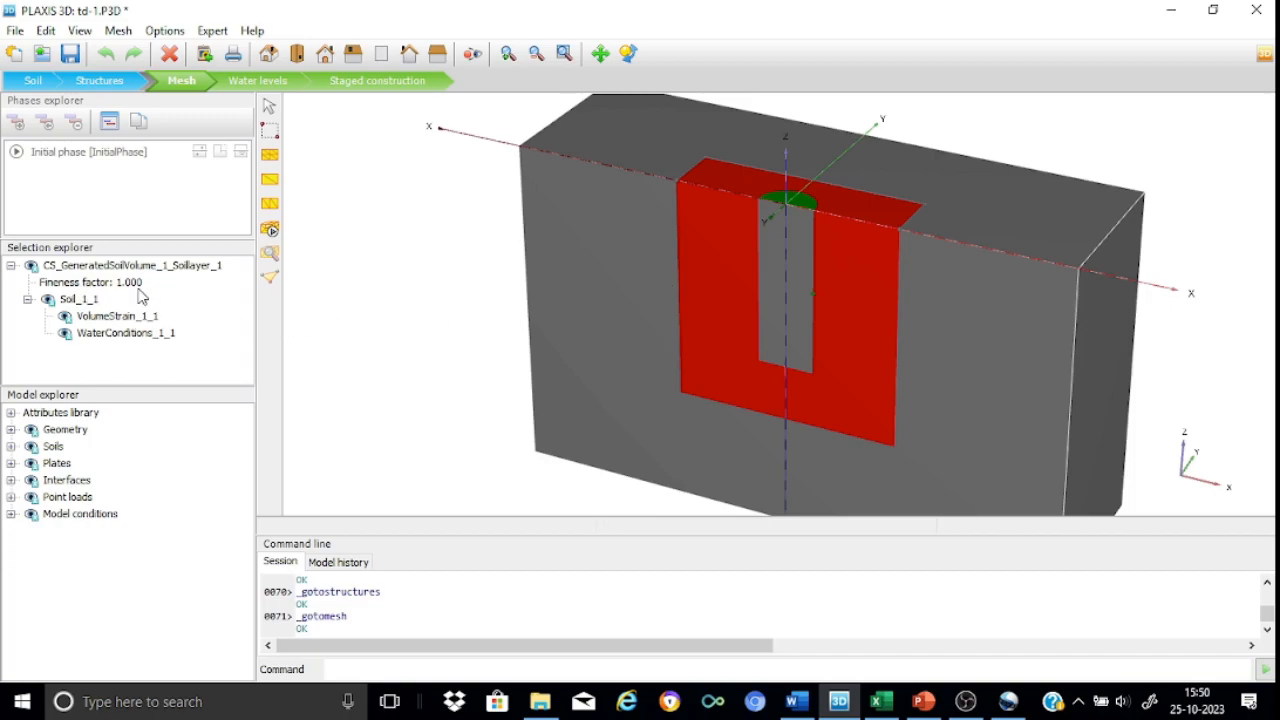
click(270, 155)
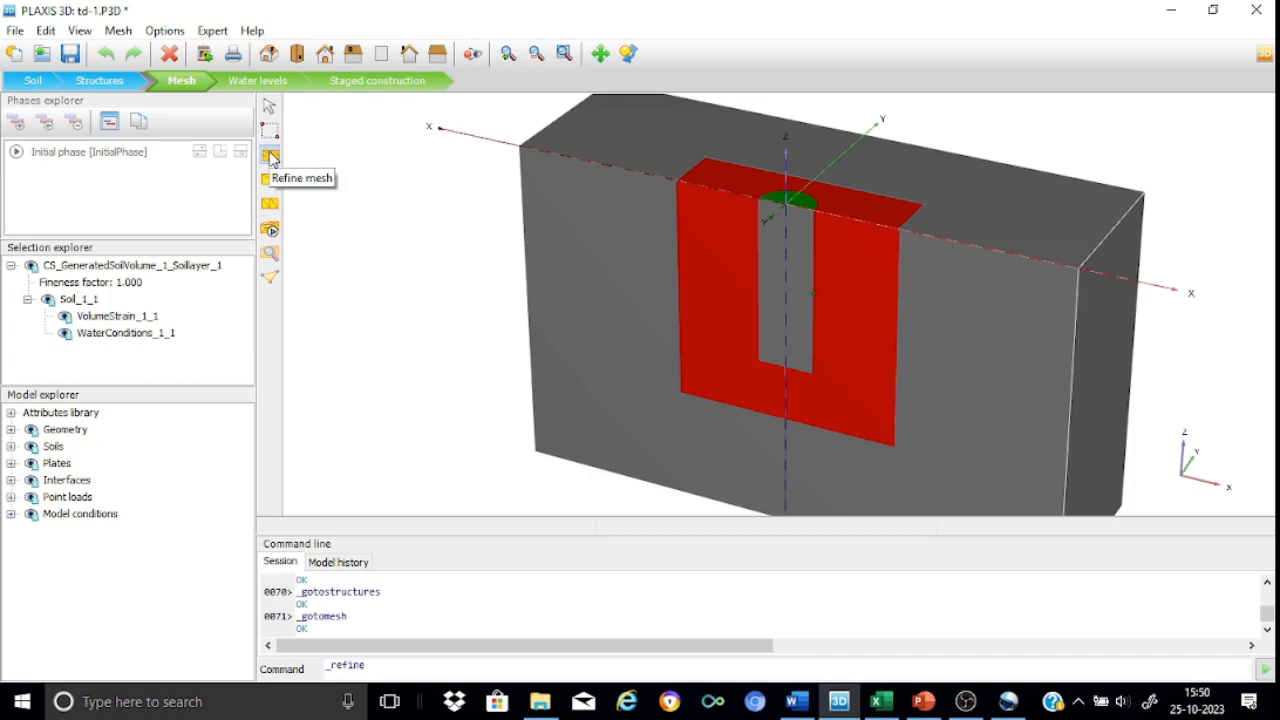
click(869, 312)
click(868, 311)
click(868, 311)
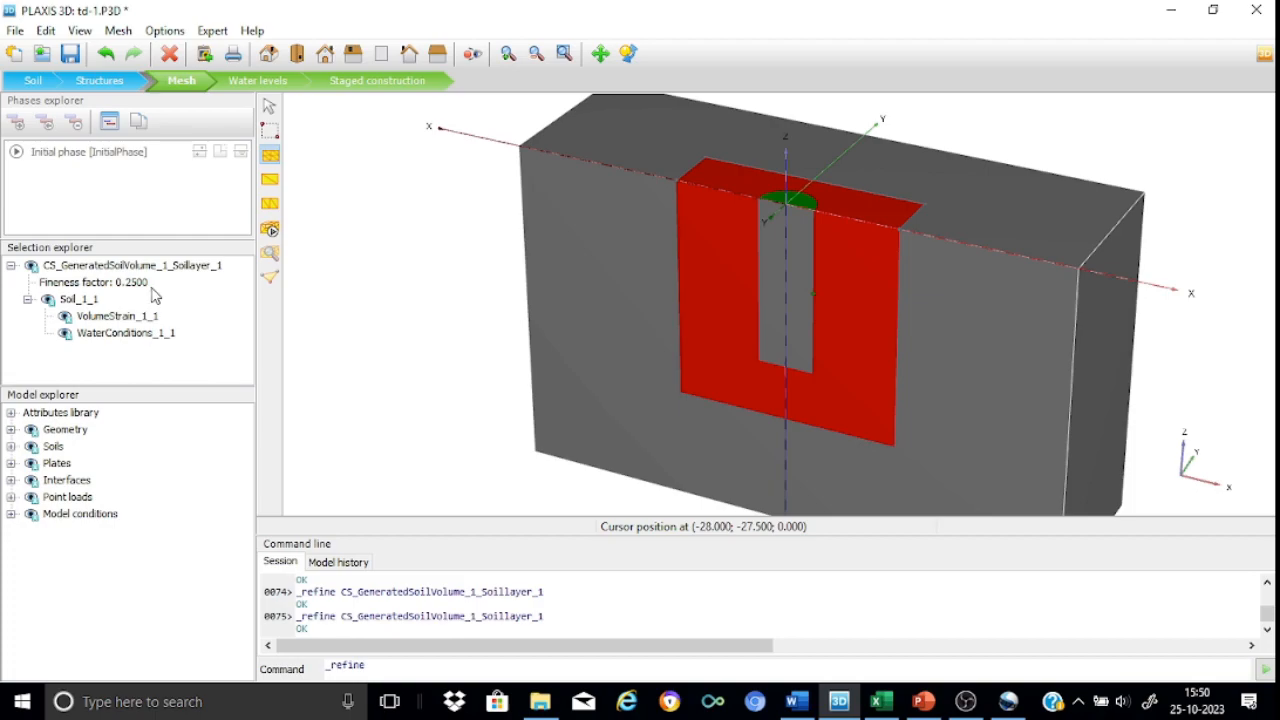
Step: Generate the mesh with Medium element distribution, examine the resulting mesh around the pile, and return to the model
click(268, 110)
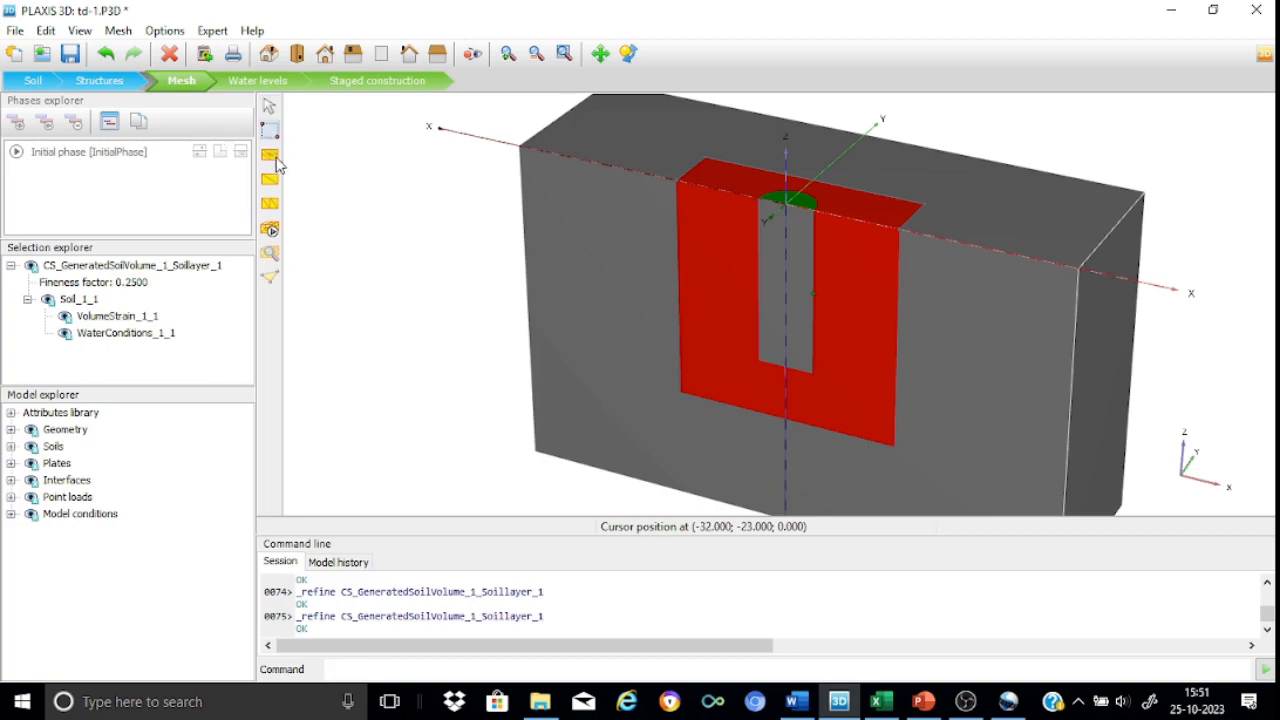
click(270, 230)
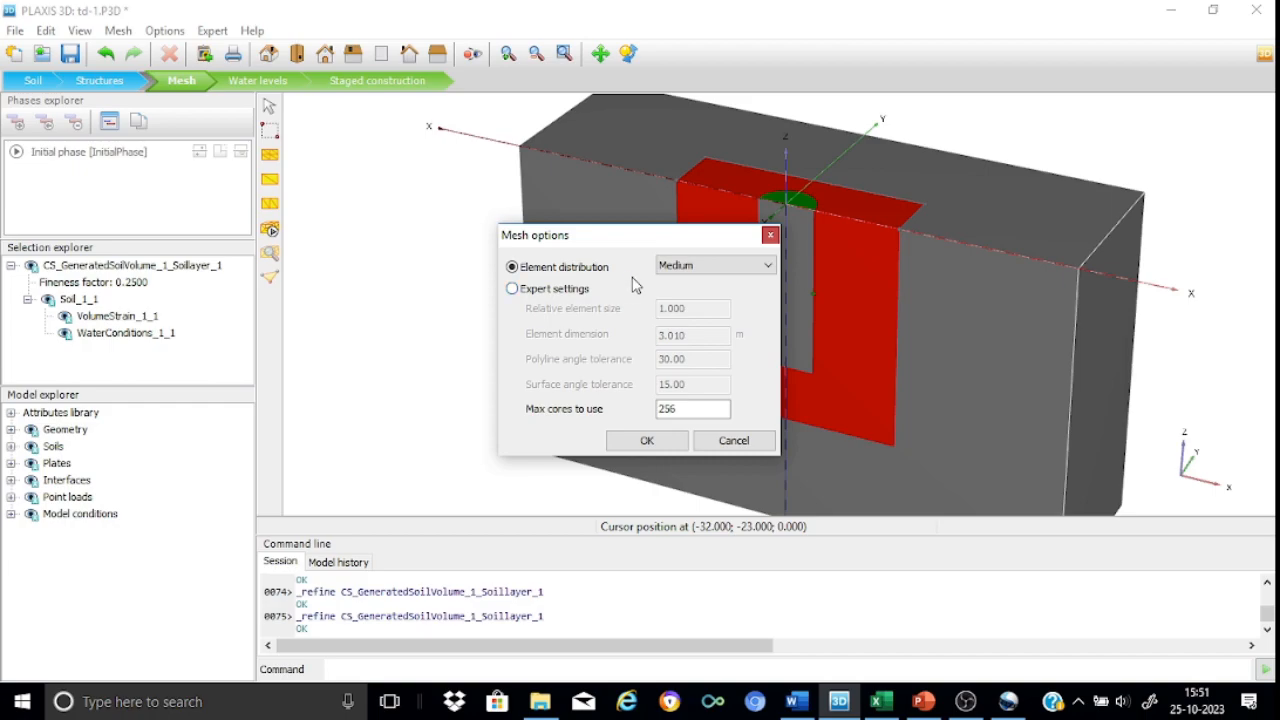
click(676, 445)
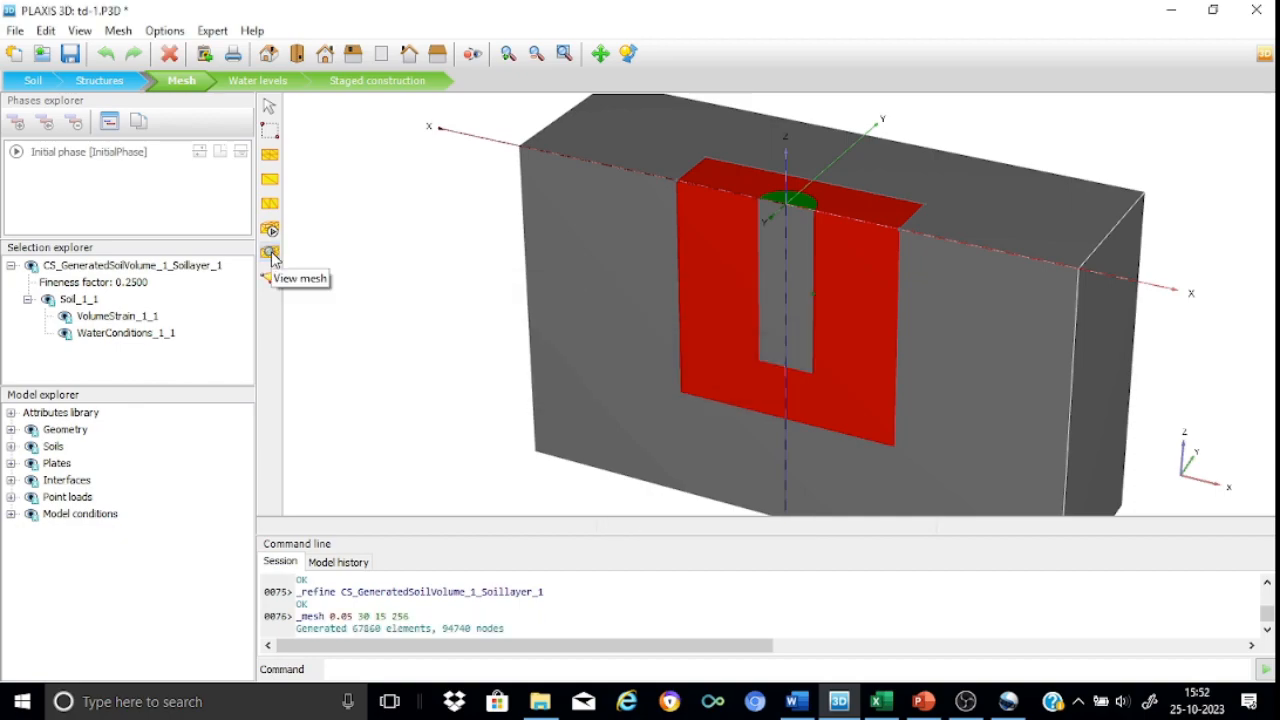
click(271, 254)
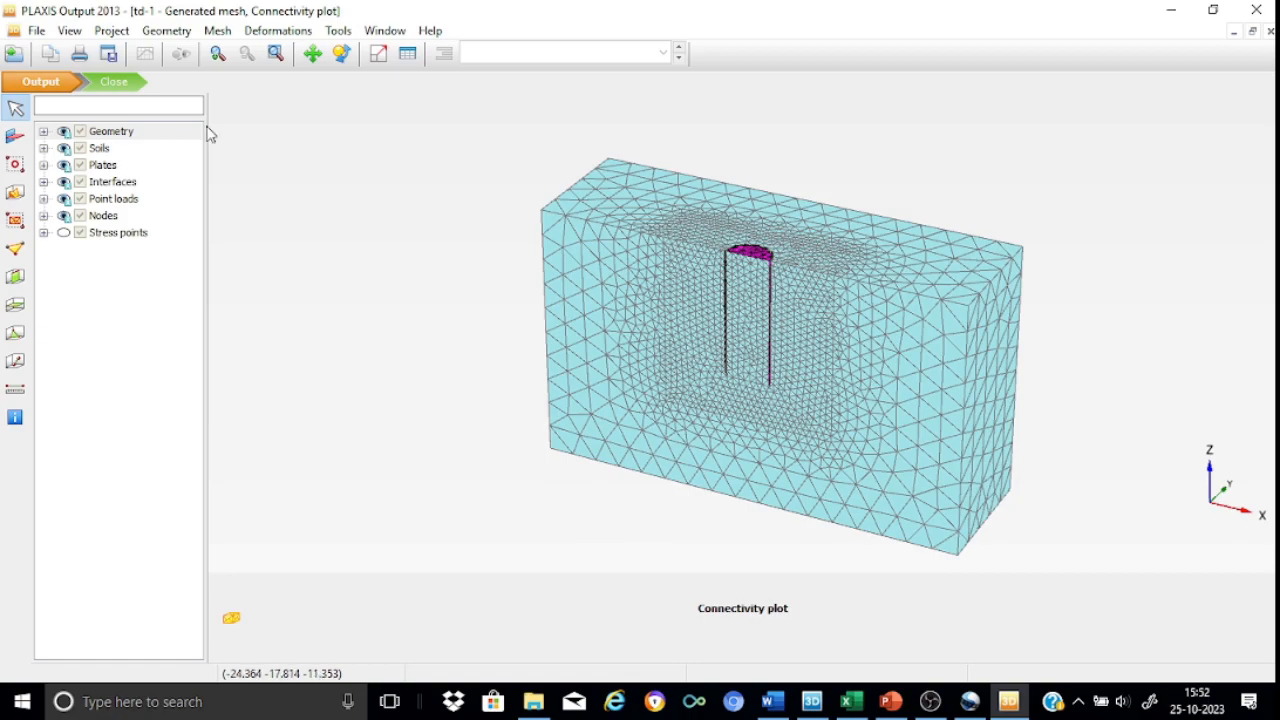
click(134, 85)
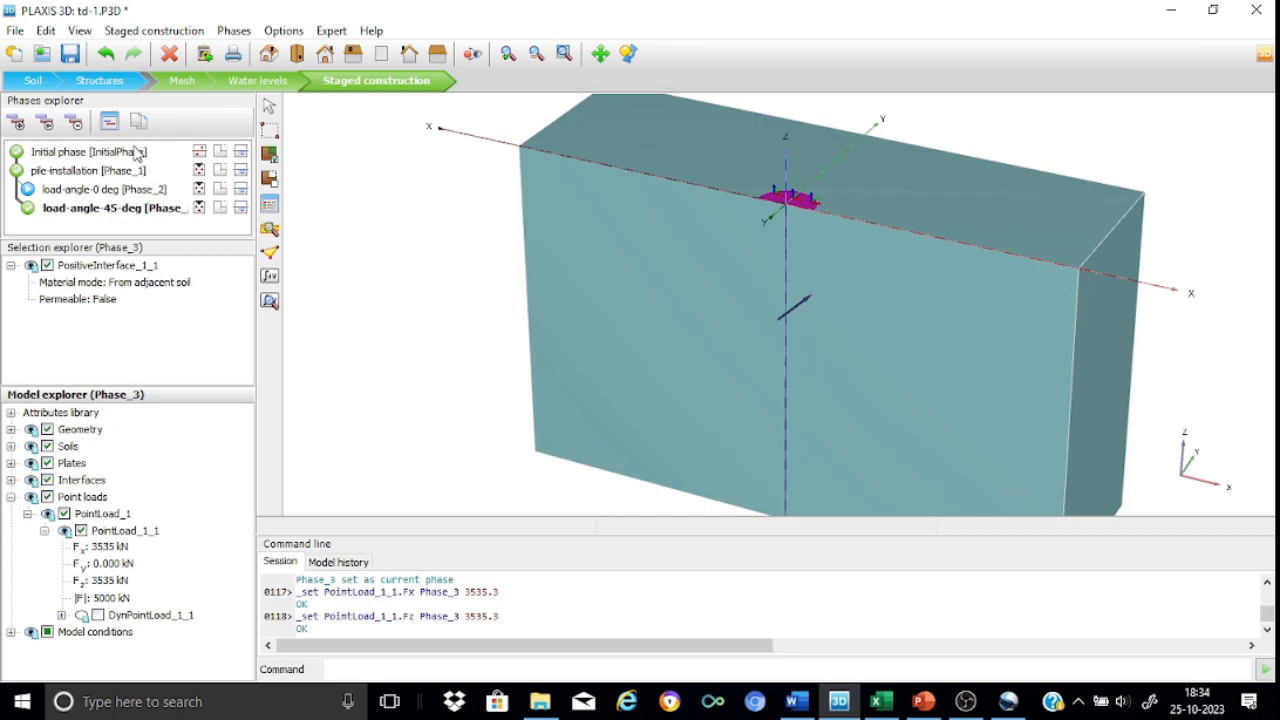
Step: Review the calculation settings of the initial phase and the pile-installation phase
double_click(137, 152)
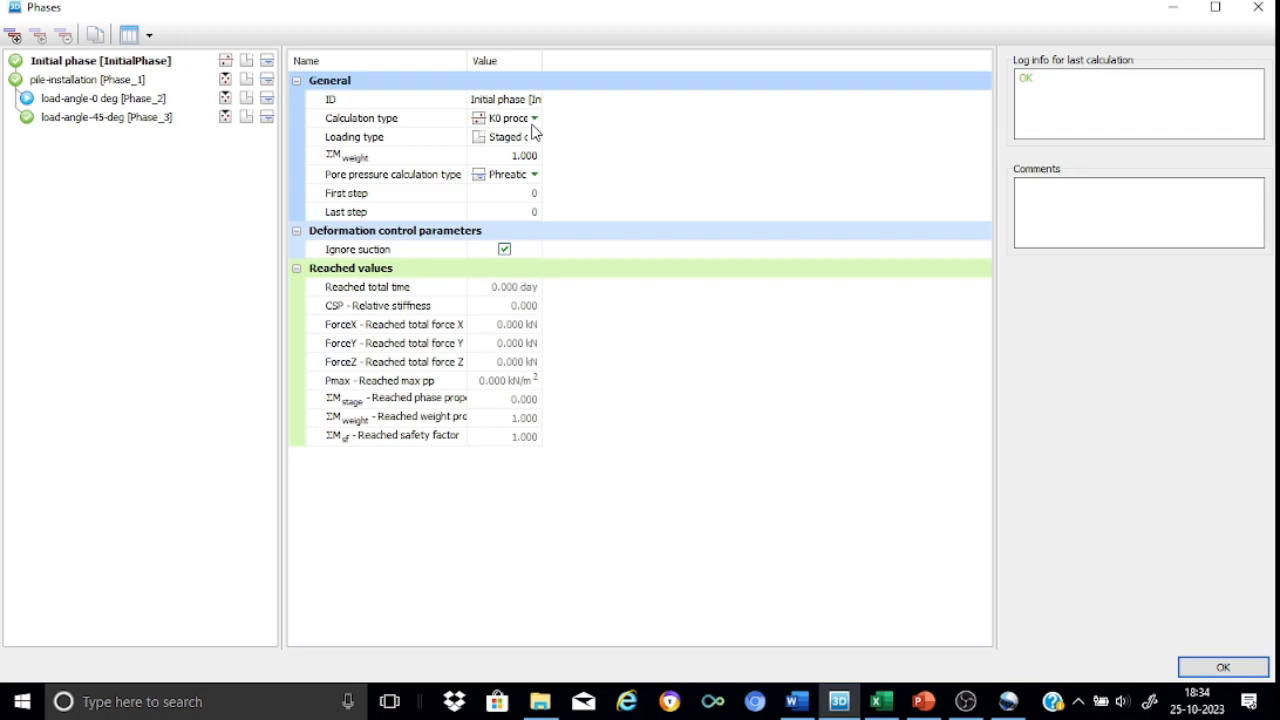
click(1220, 668)
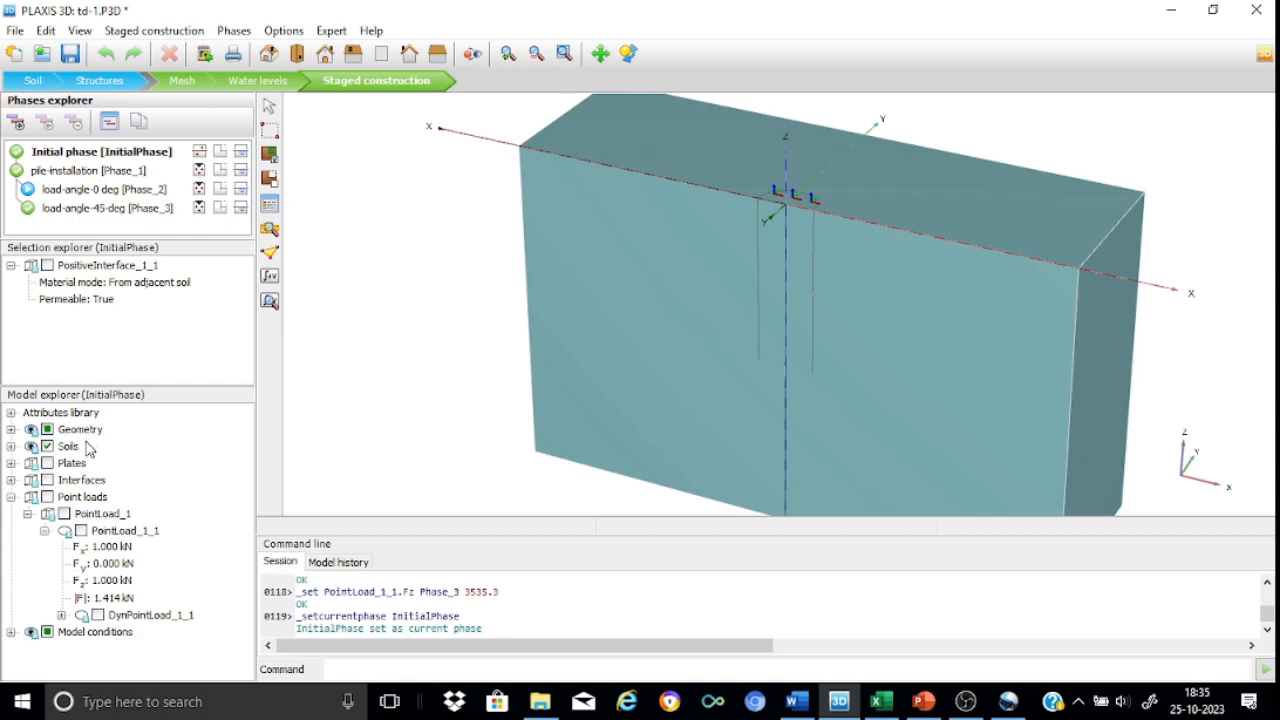
click(10, 497)
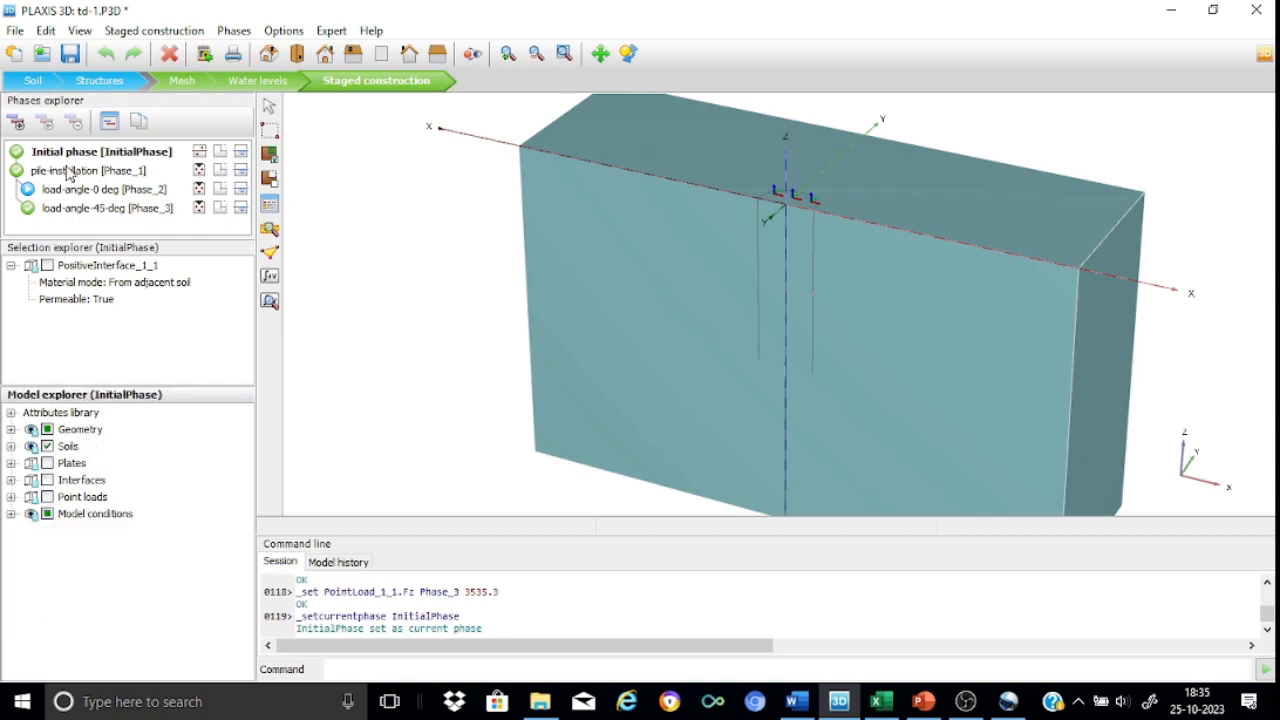
click(72, 172)
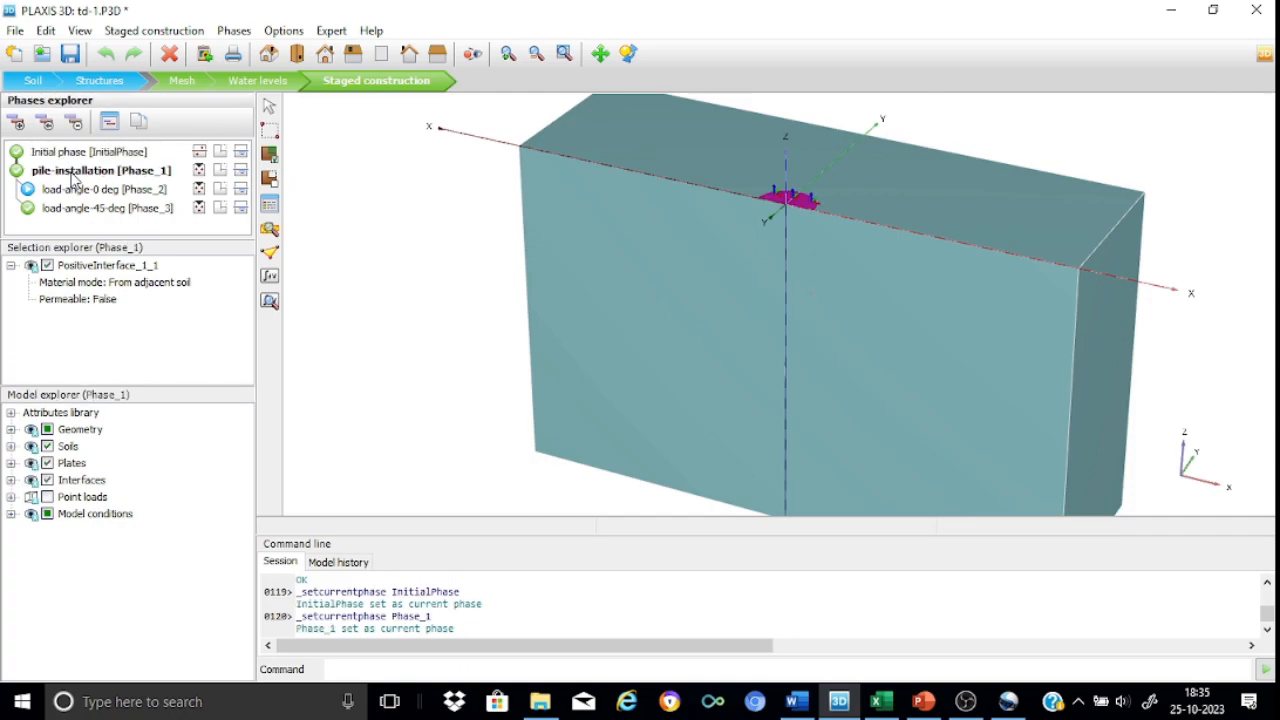
double_click(72, 176)
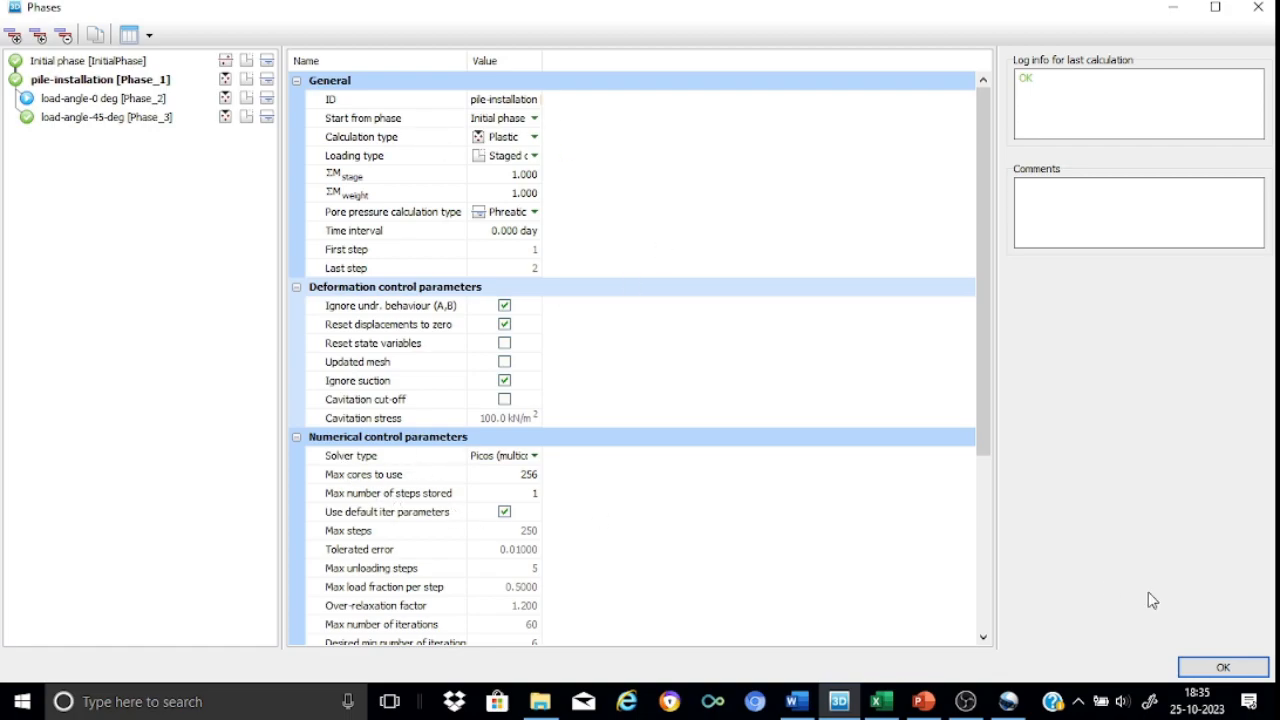
click(1224, 667)
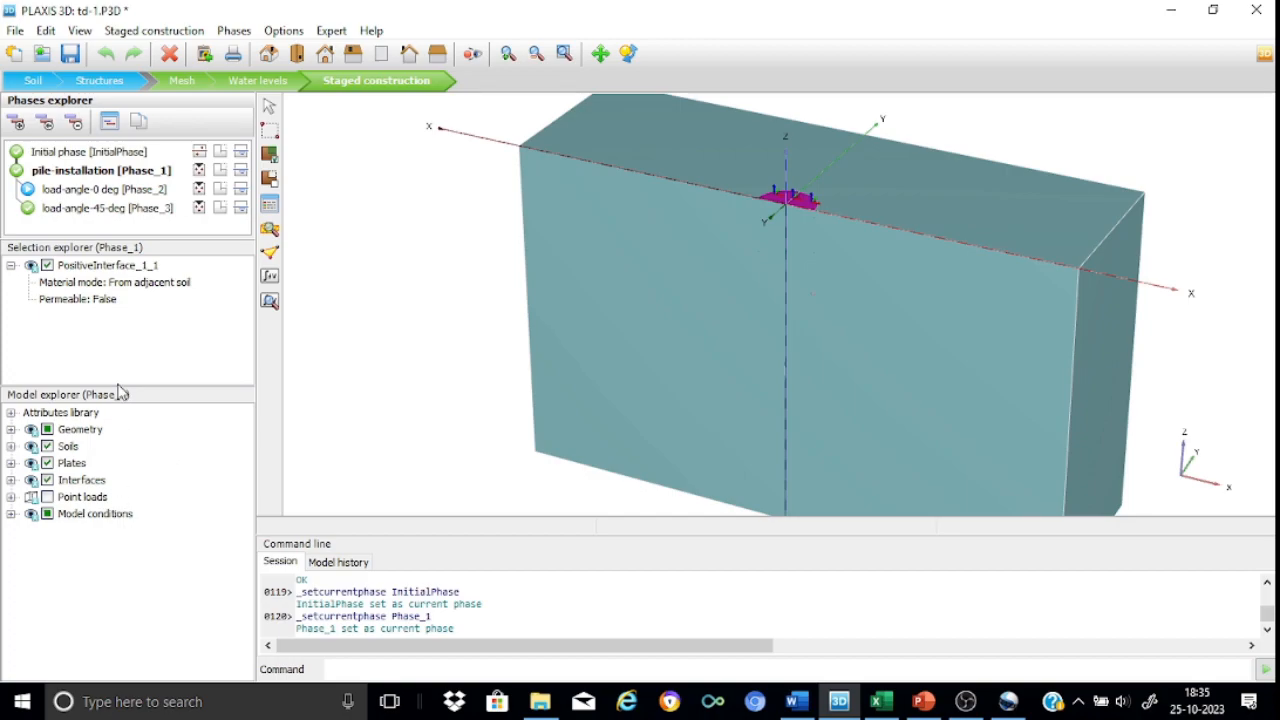
Step: Review the load-angle-0 deg phase settings and the force components of its point load
double_click(135, 195)
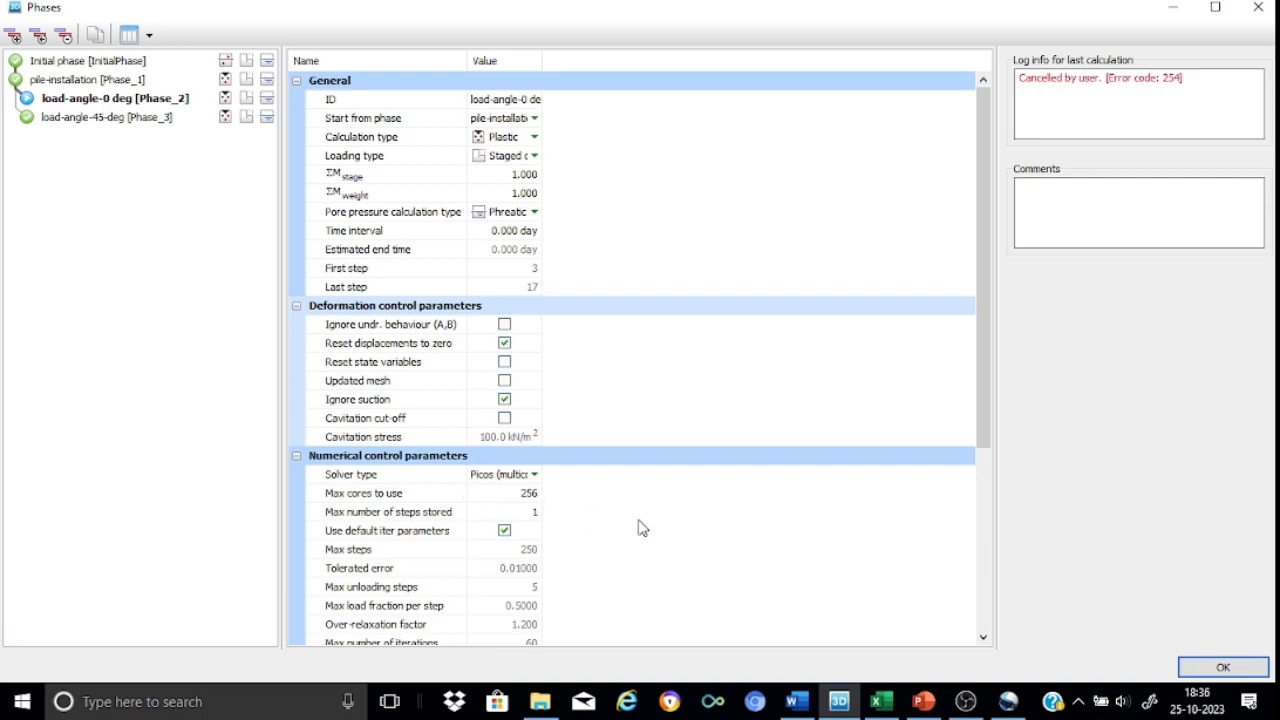
click(1212, 666)
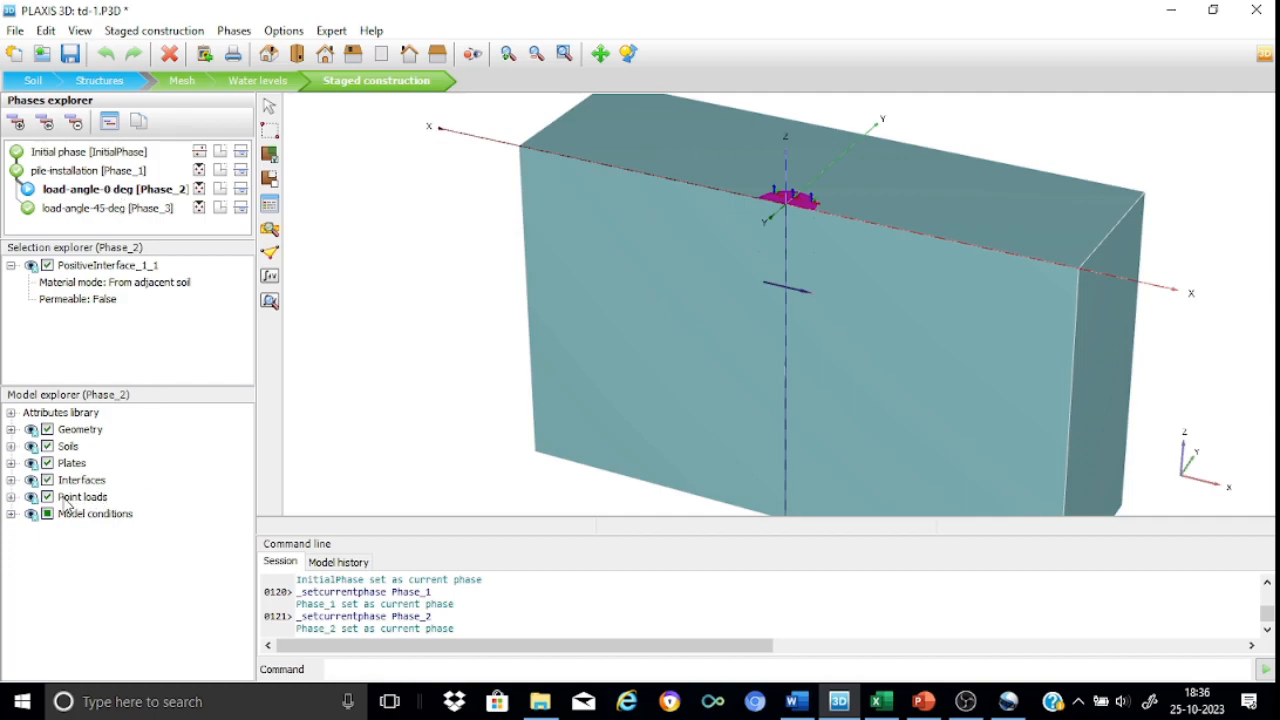
click(11, 498)
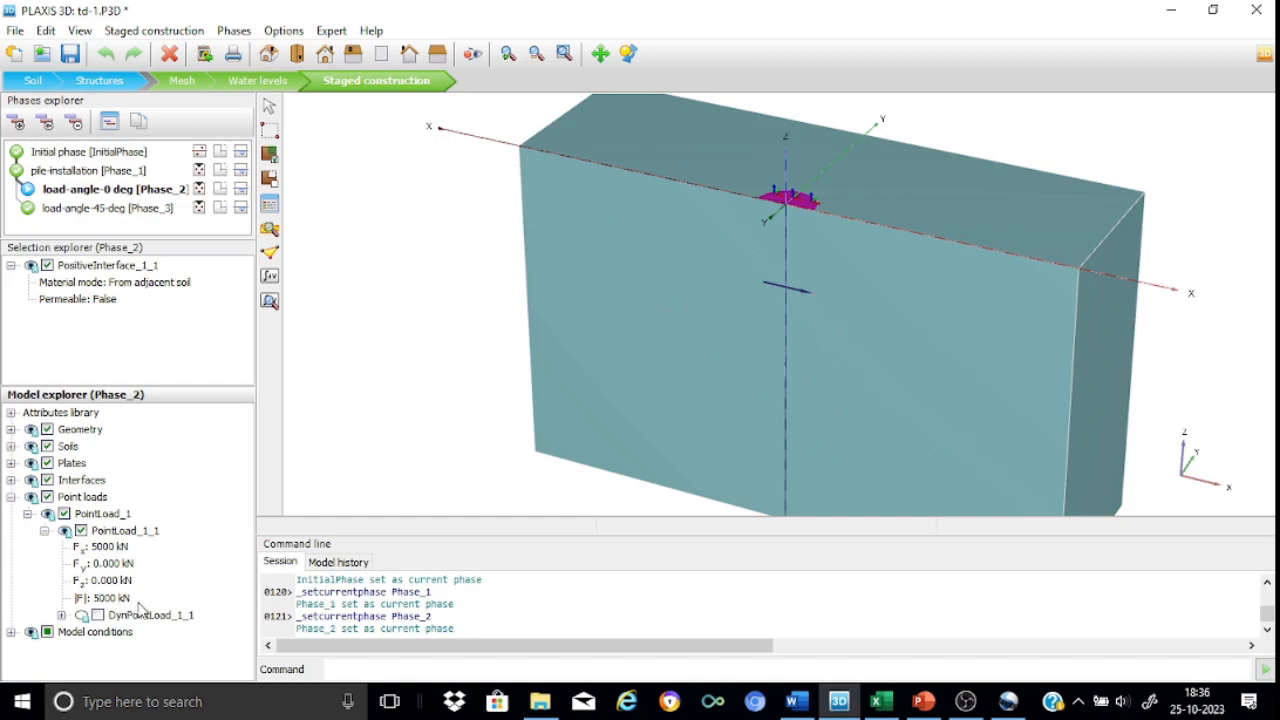
click(11, 497)
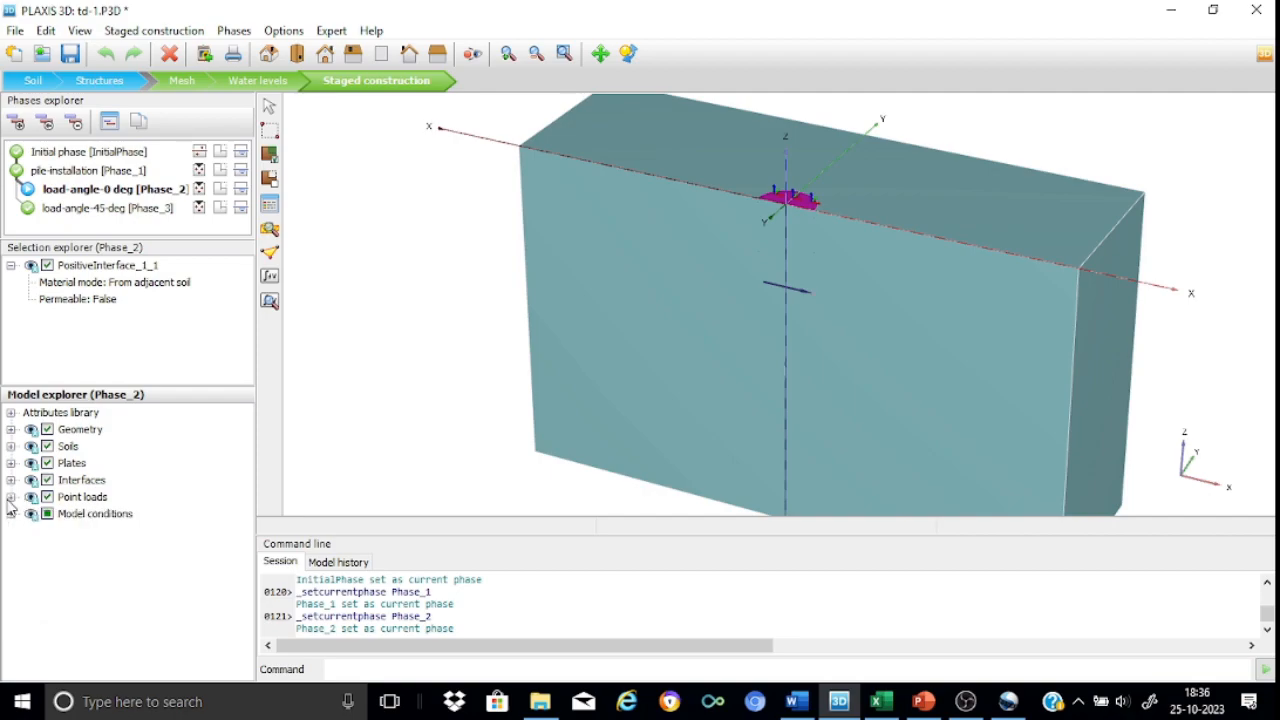
Step: Review the load-angle-45-deg phase settings and the force components of its point load
double_click(106, 210)
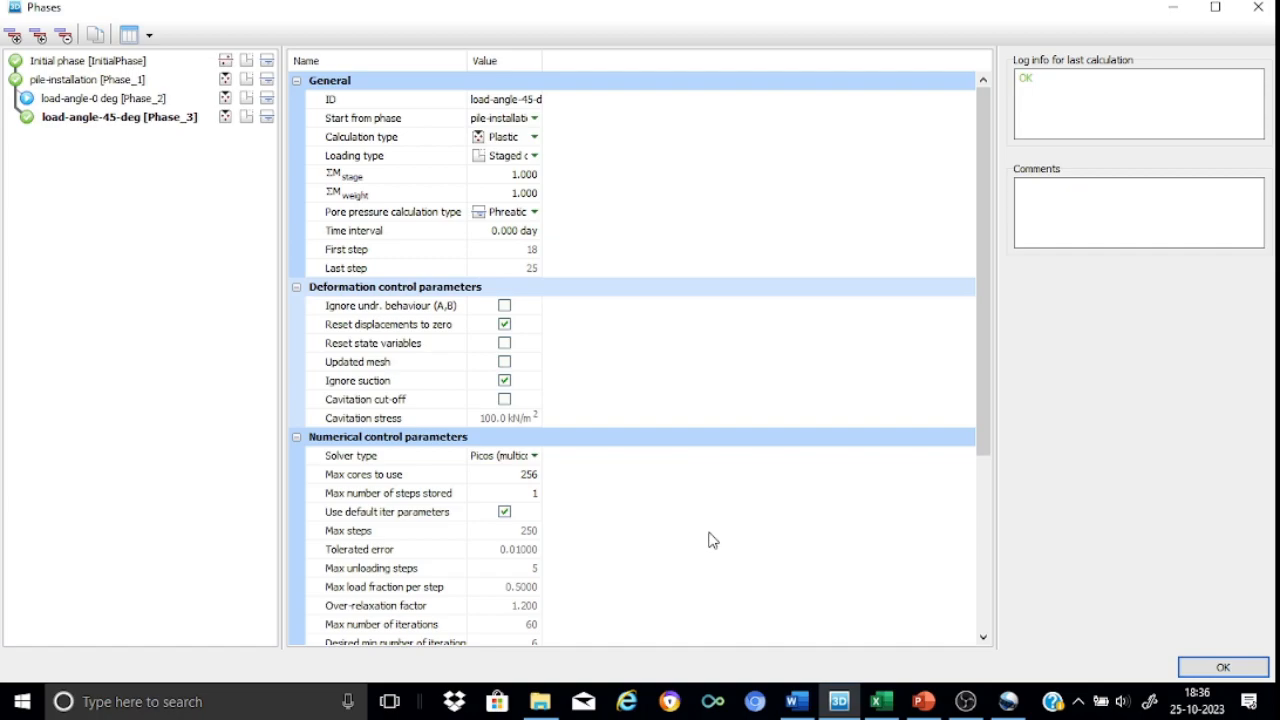
click(1207, 668)
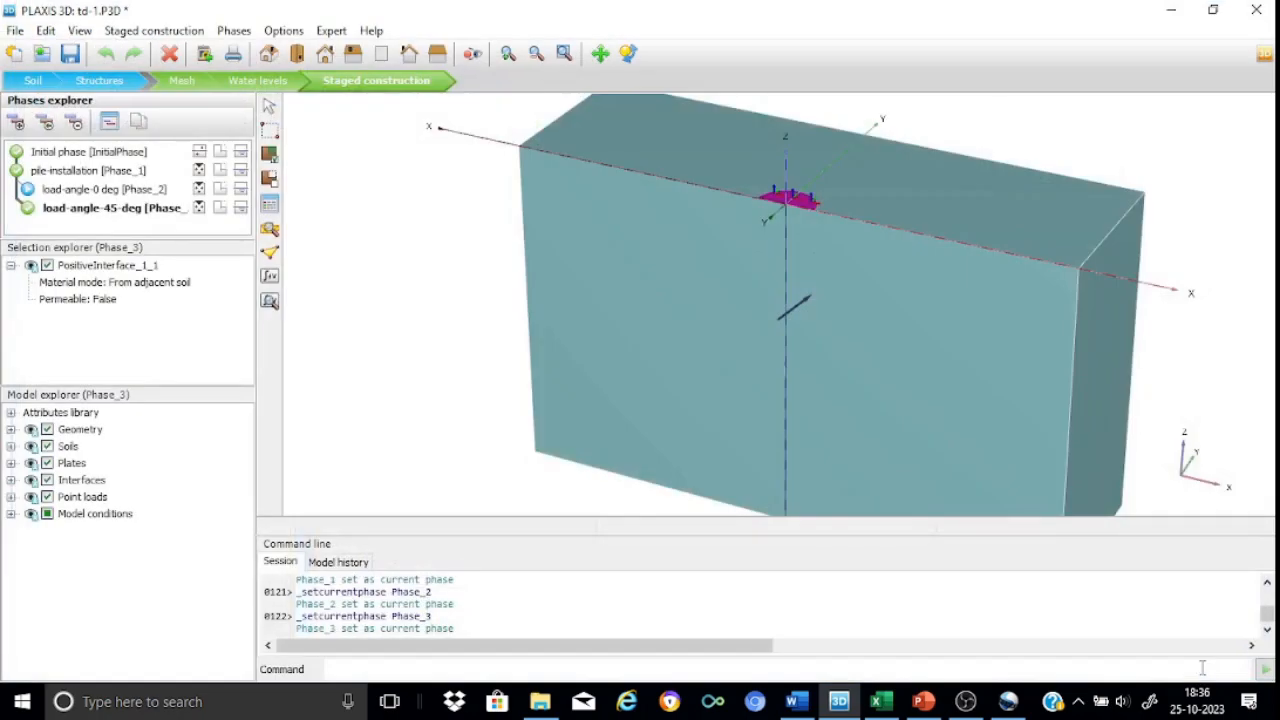
click(11, 497)
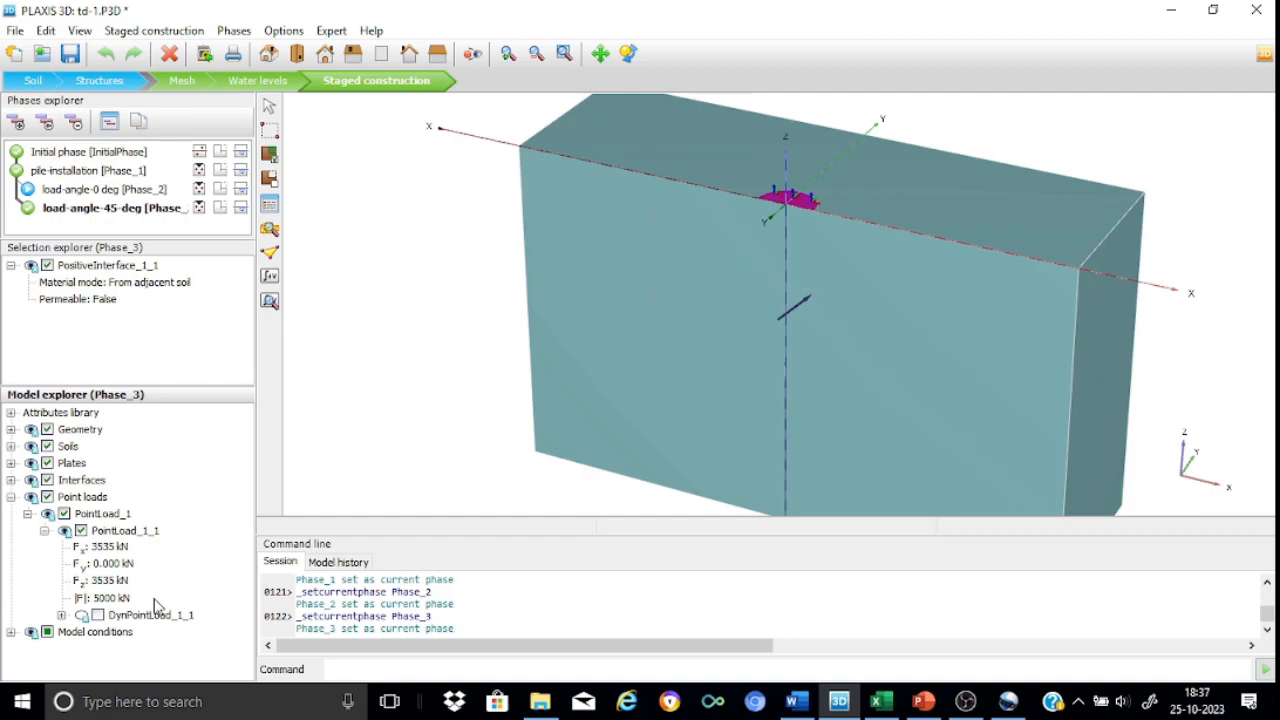
Step: Accept node A at (0, 0, 0) as the curve point and start calculating the phases with the task details shown
click(270, 256)
click(270, 256)
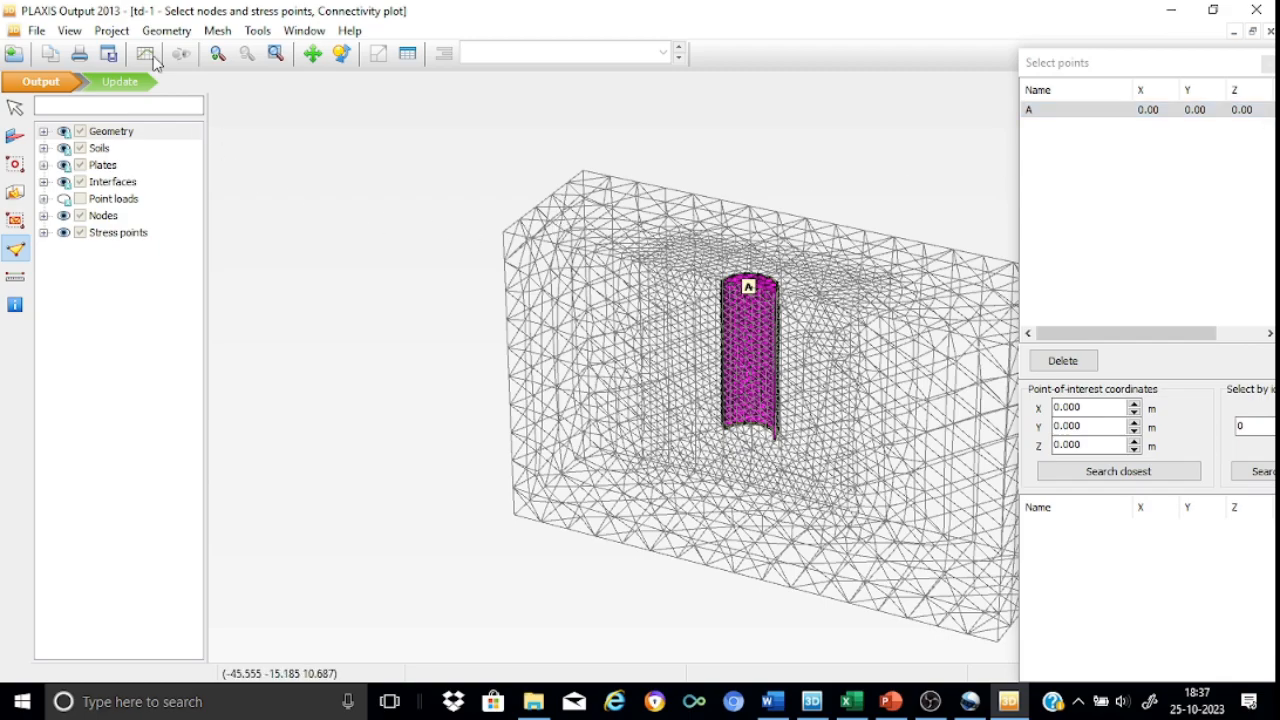
click(137, 82)
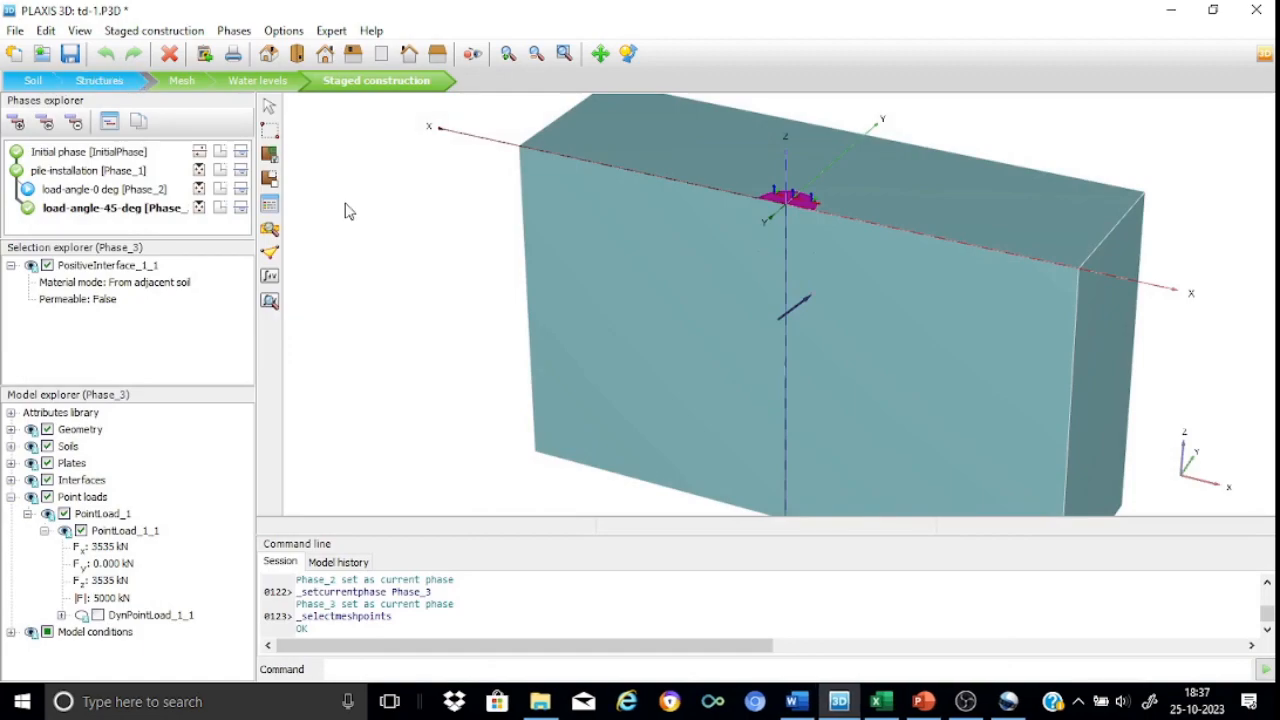
click(272, 278)
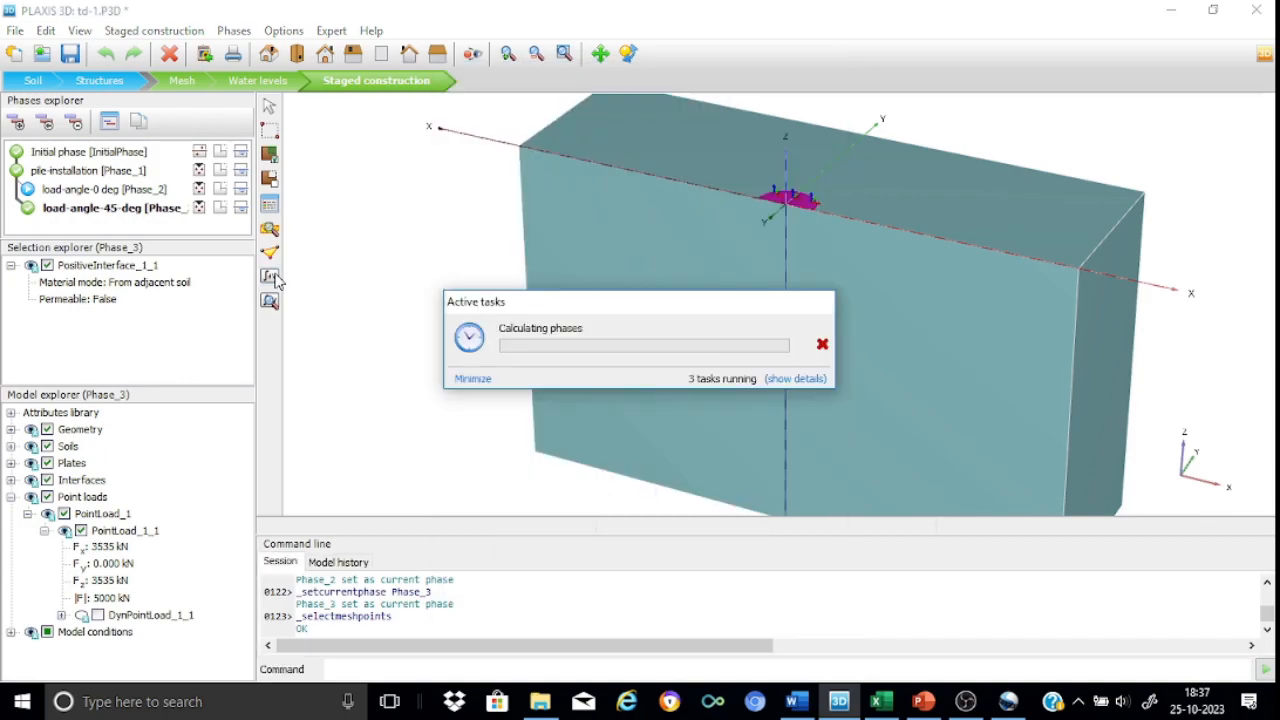
click(799, 380)
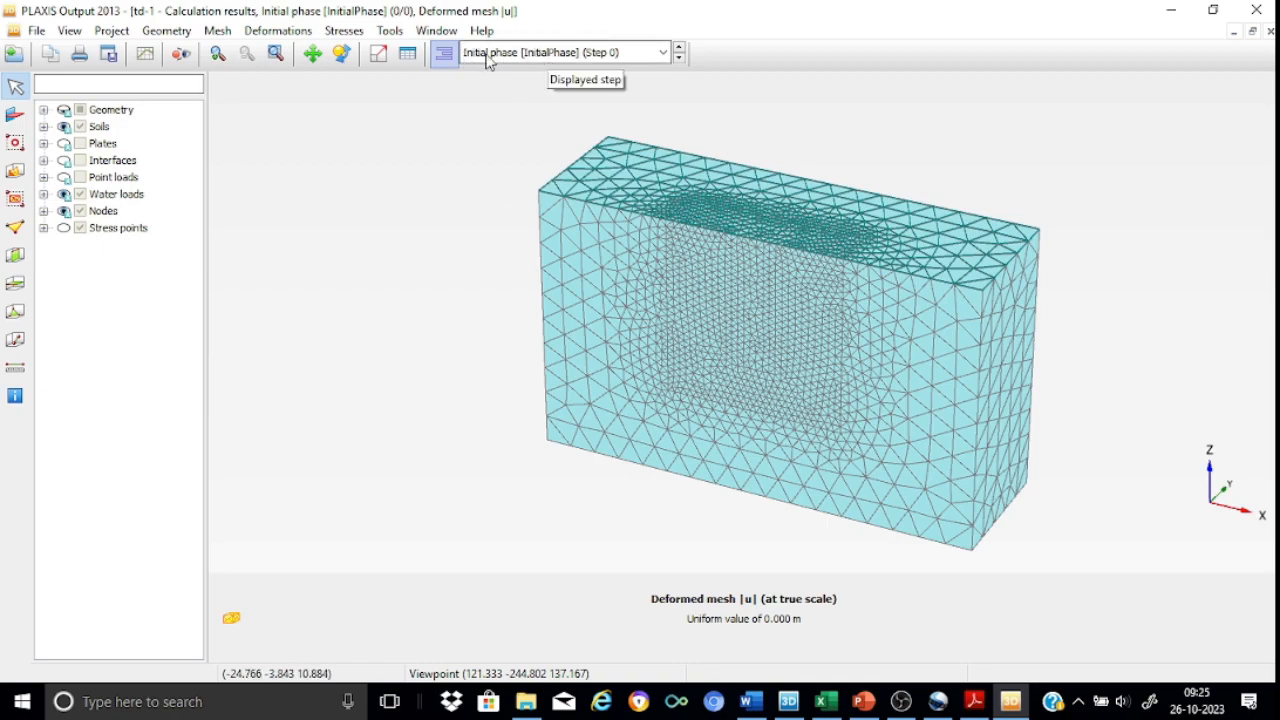
Step: Plot the Cartesian total stress σzz for the initial phase
click(345, 31)
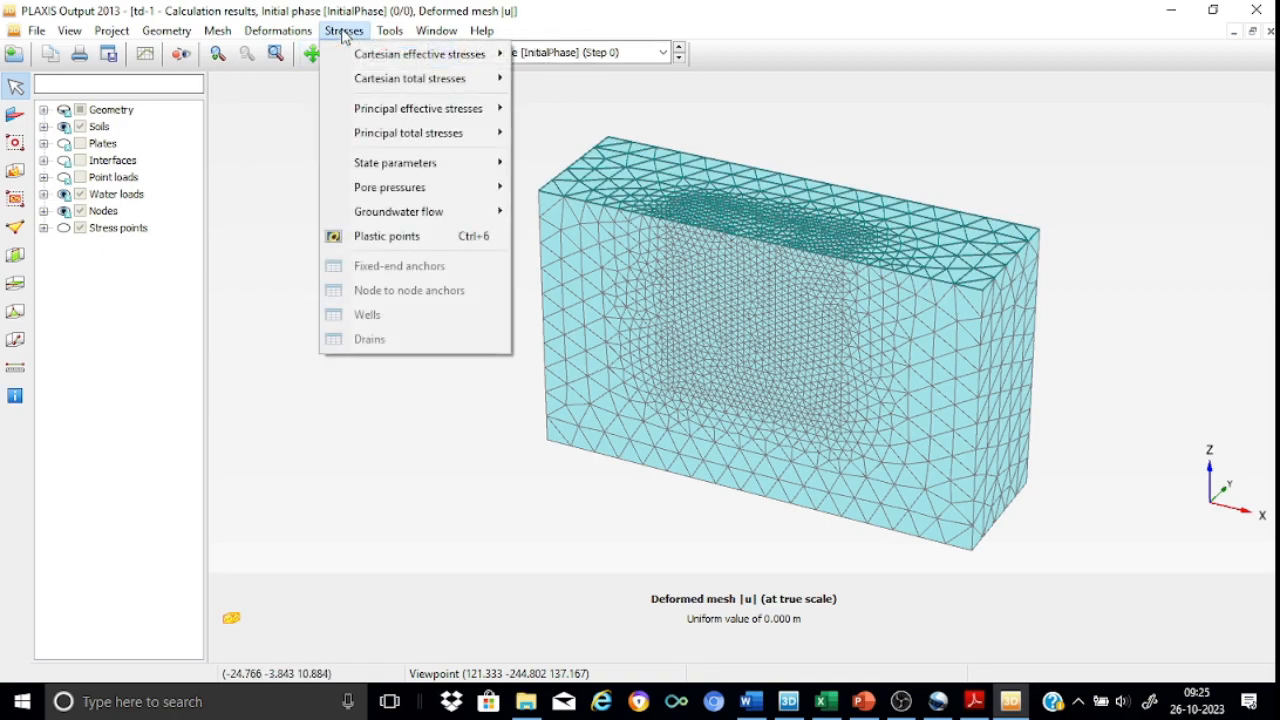
mouse_move(386, 56)
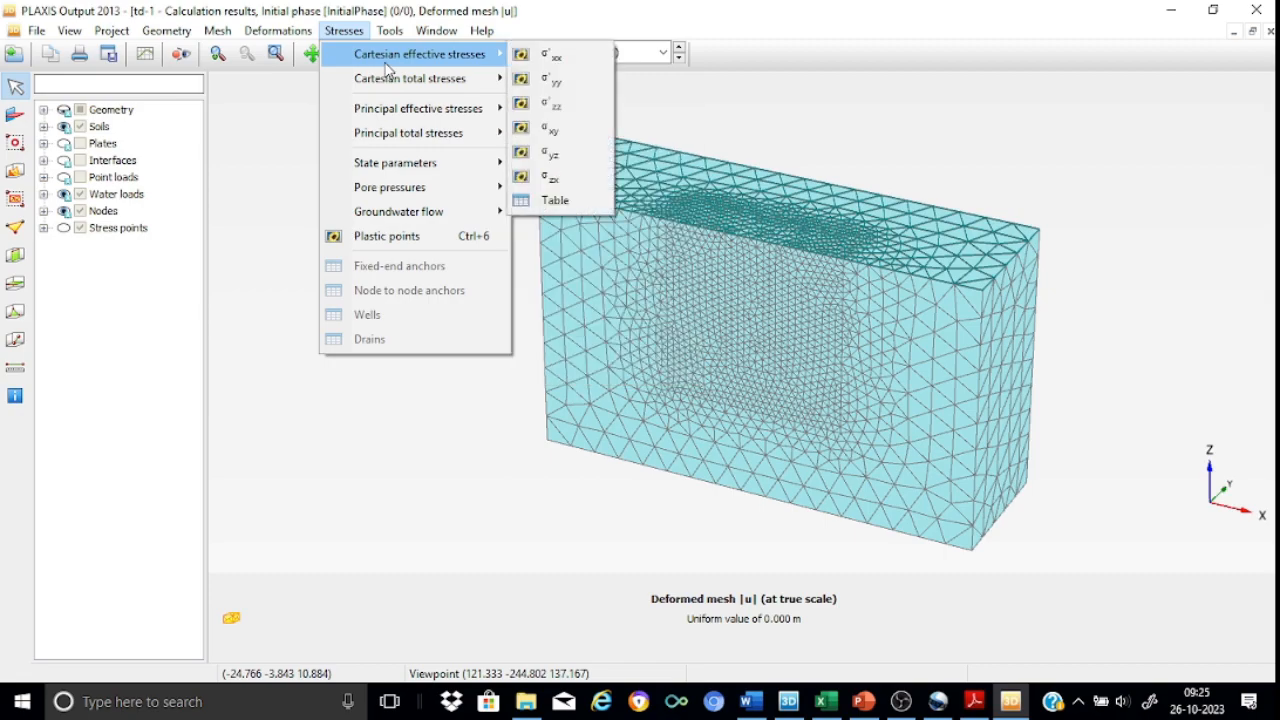
mouse_move(397, 82)
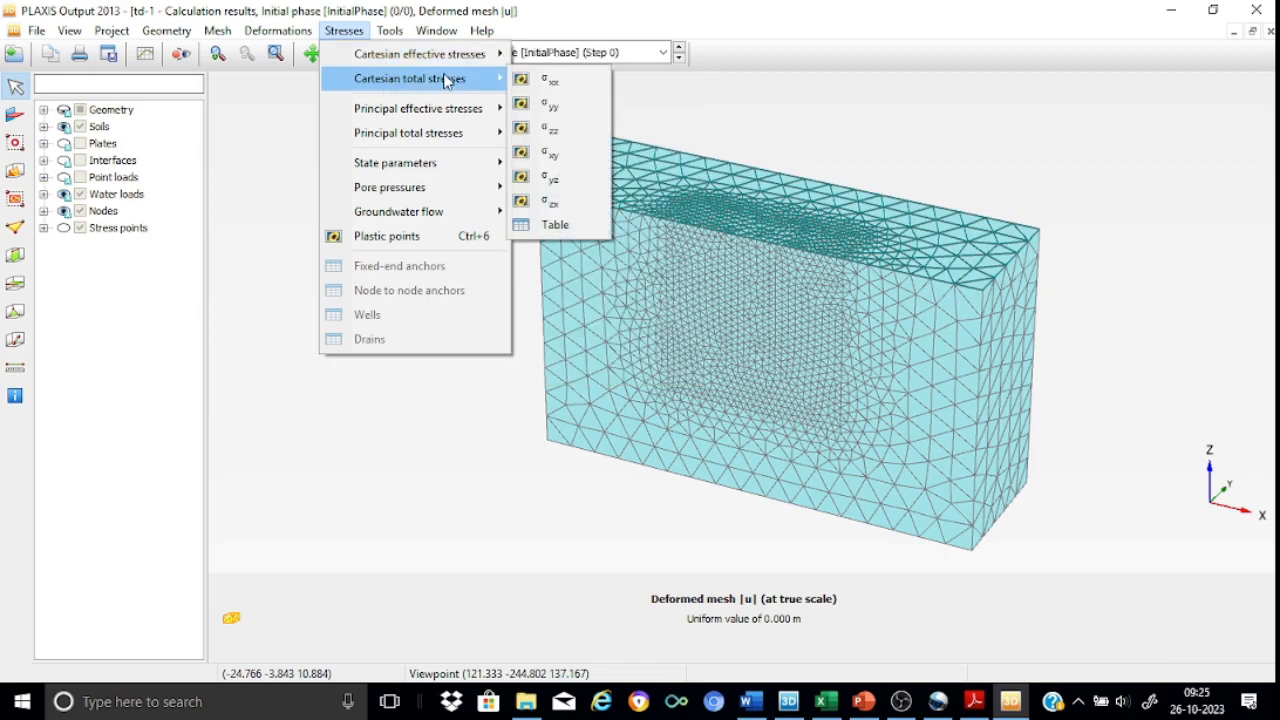
click(578, 130)
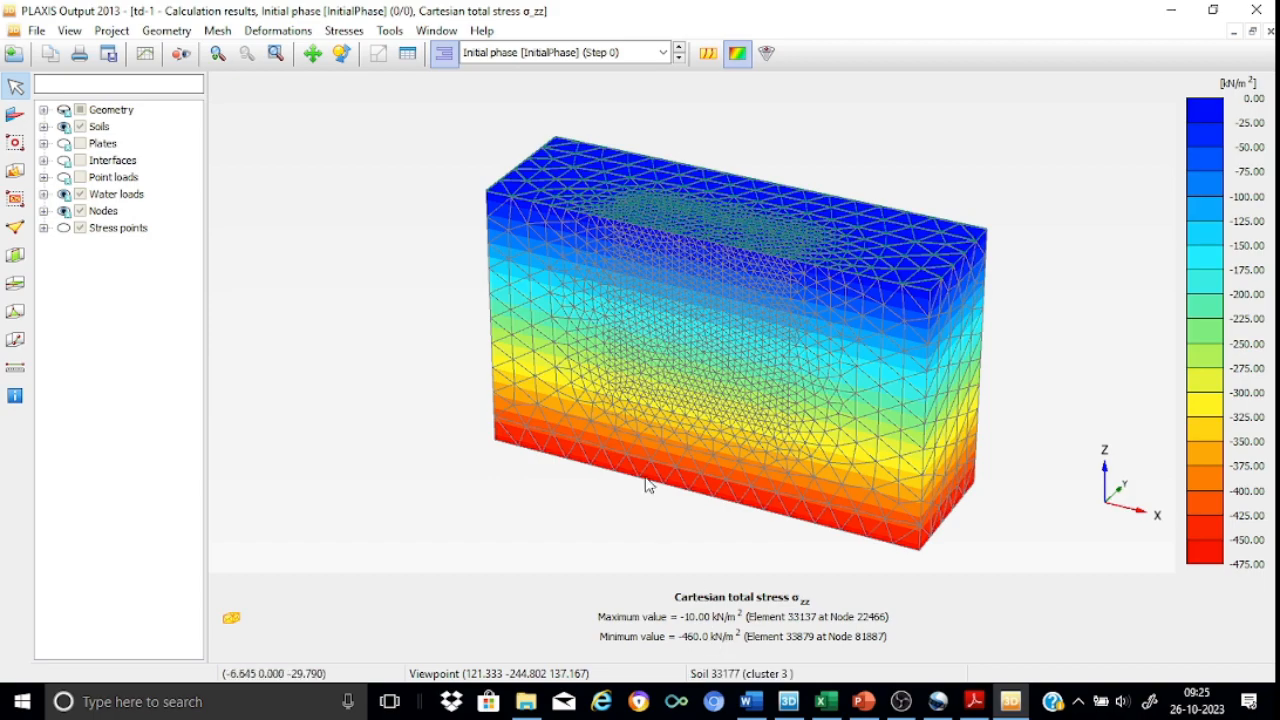
Step: Plot the total displacements uz for the load-angle-0 deg phase
click(663, 52)
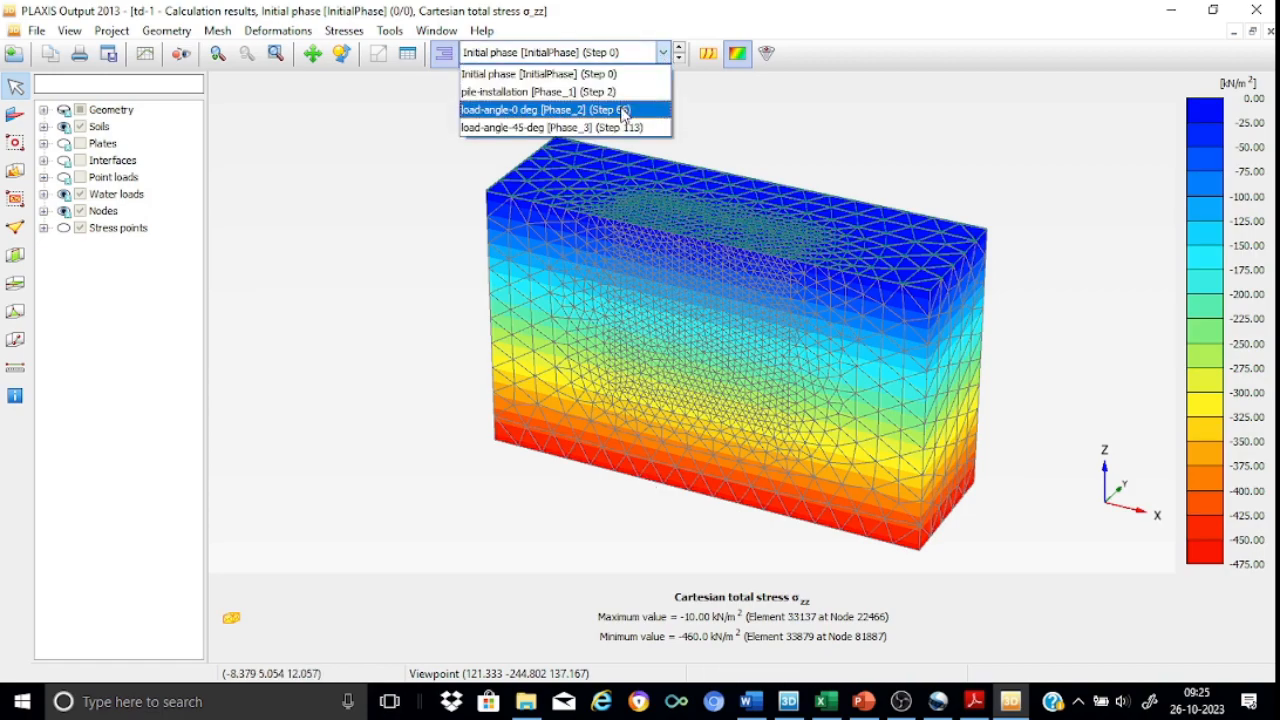
click(623, 110)
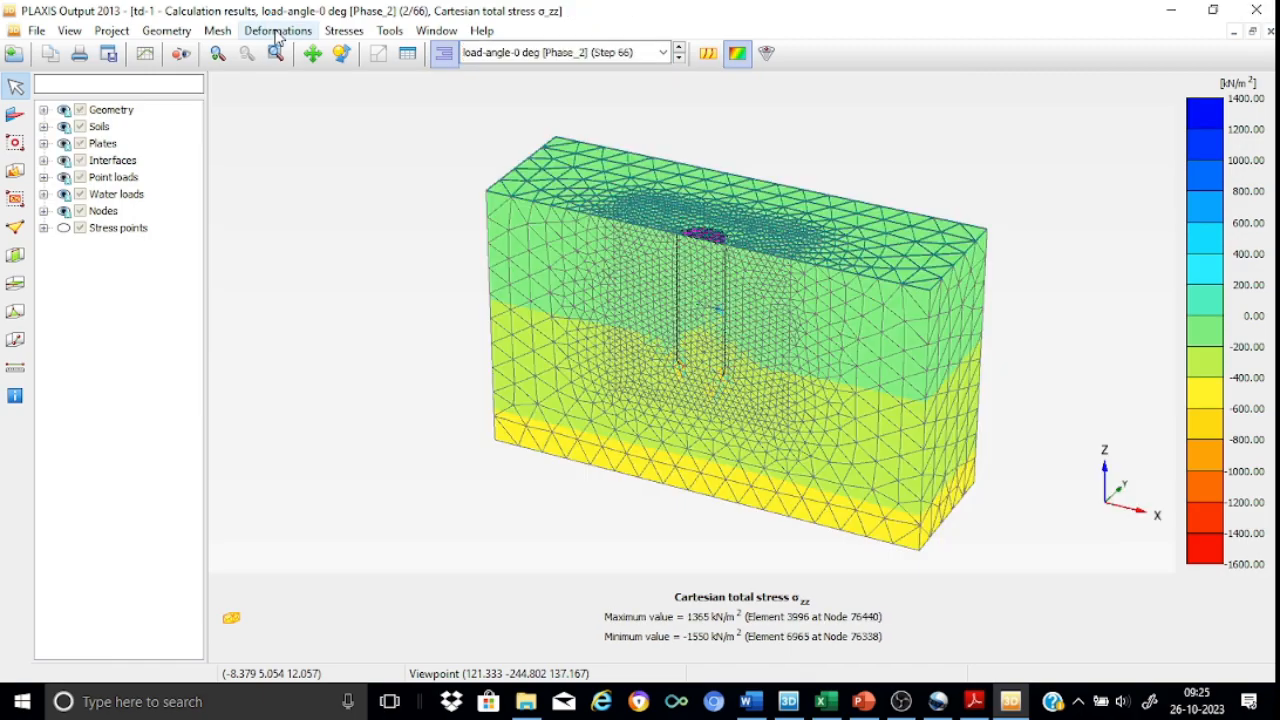
click(277, 32)
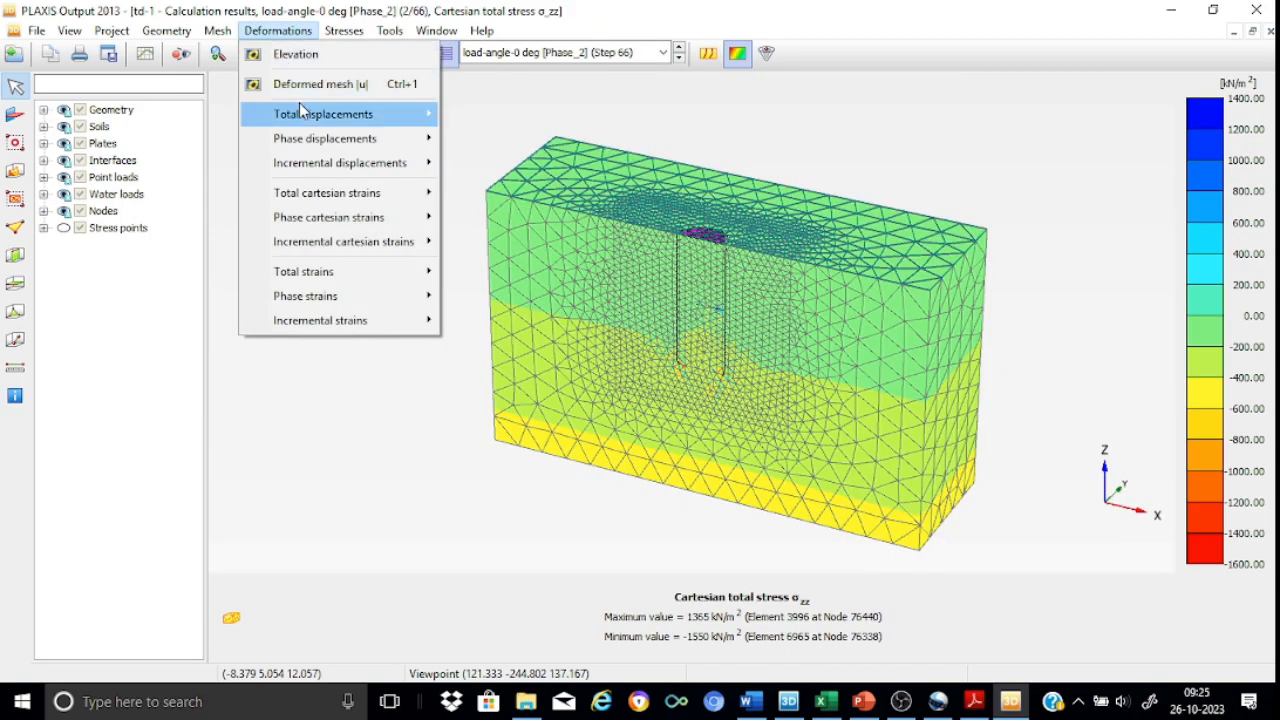
mouse_move(310, 120)
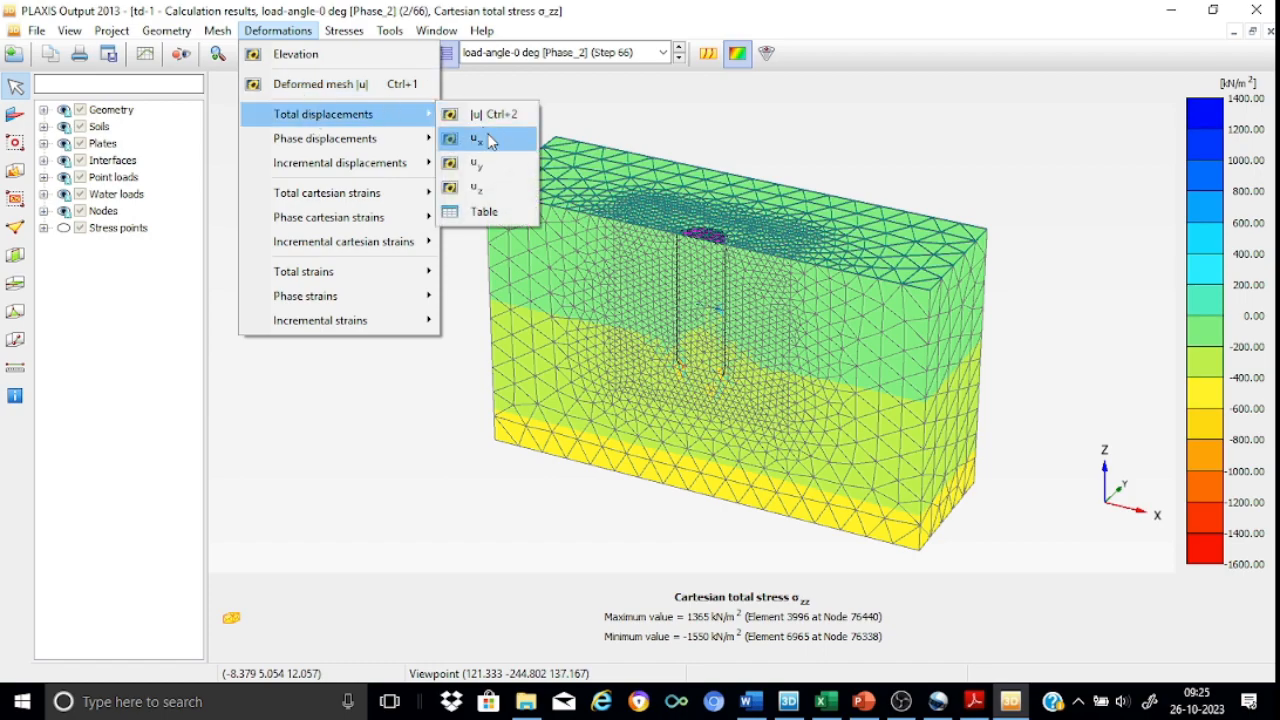
click(480, 193)
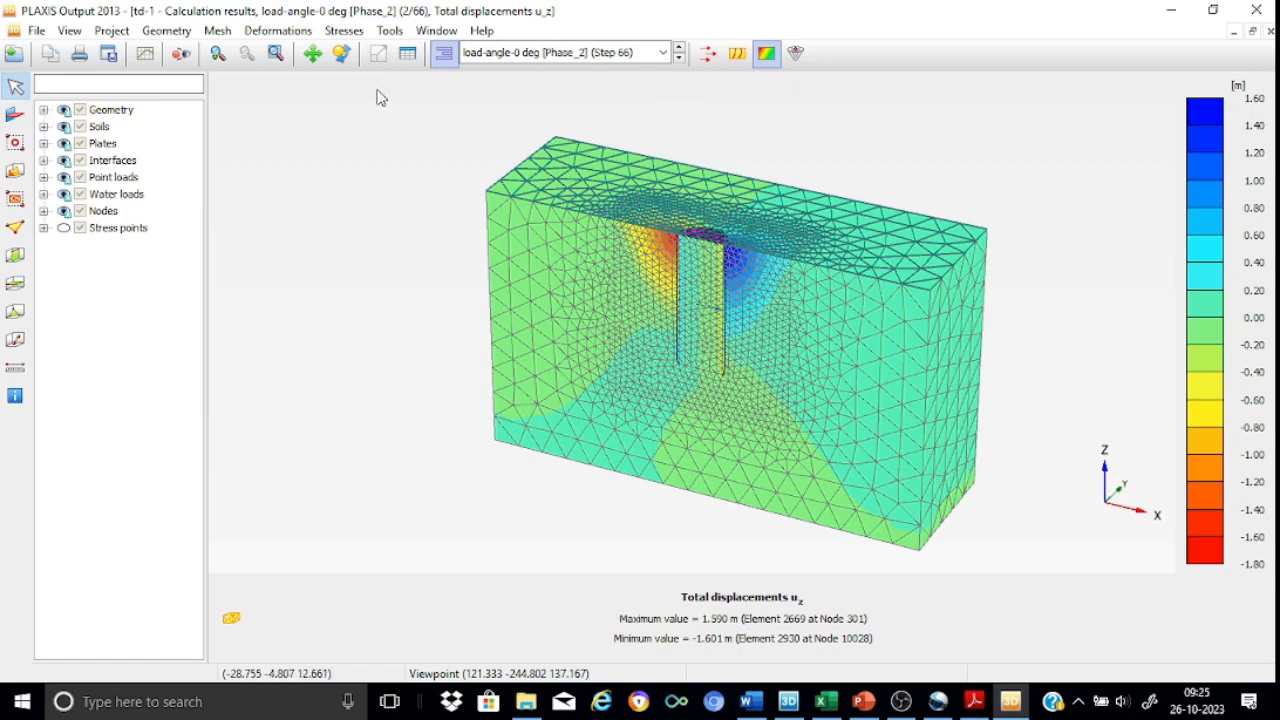
Step: Show the uz displacements as arrows and examine them in close-up around the pile's top
click(217, 58)
drag(606, 178, 803, 354)
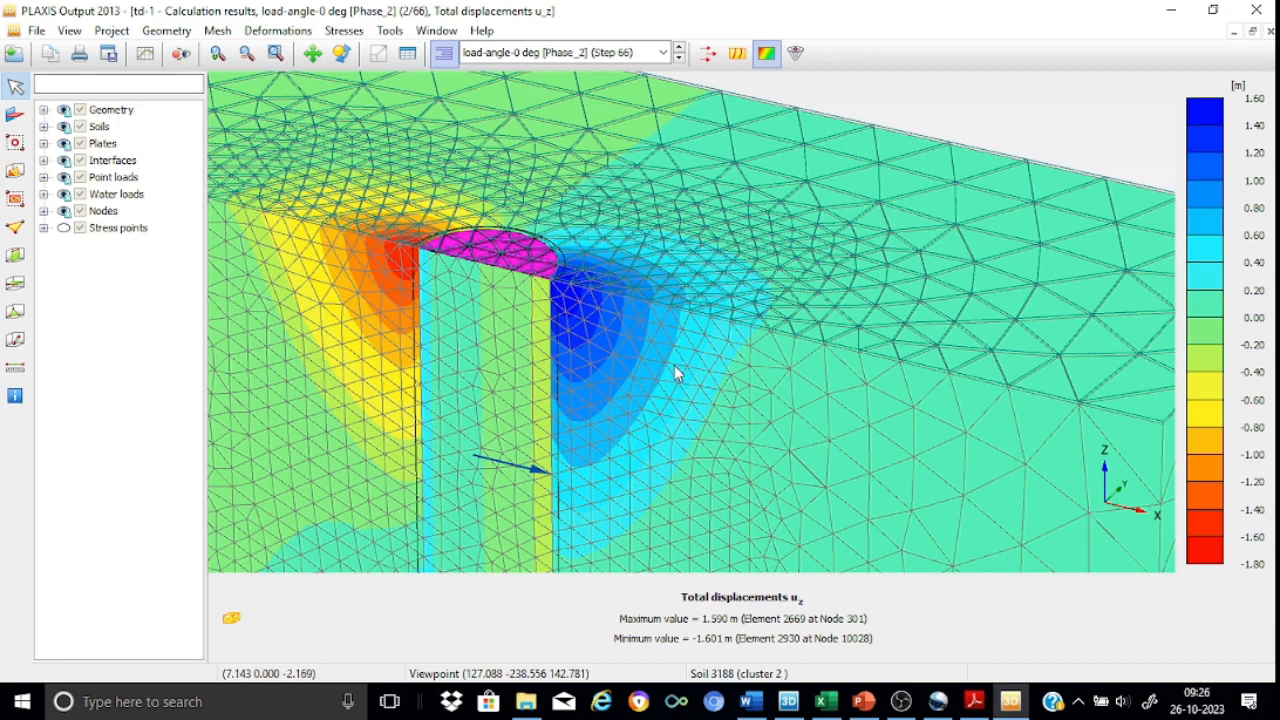
click(710, 54)
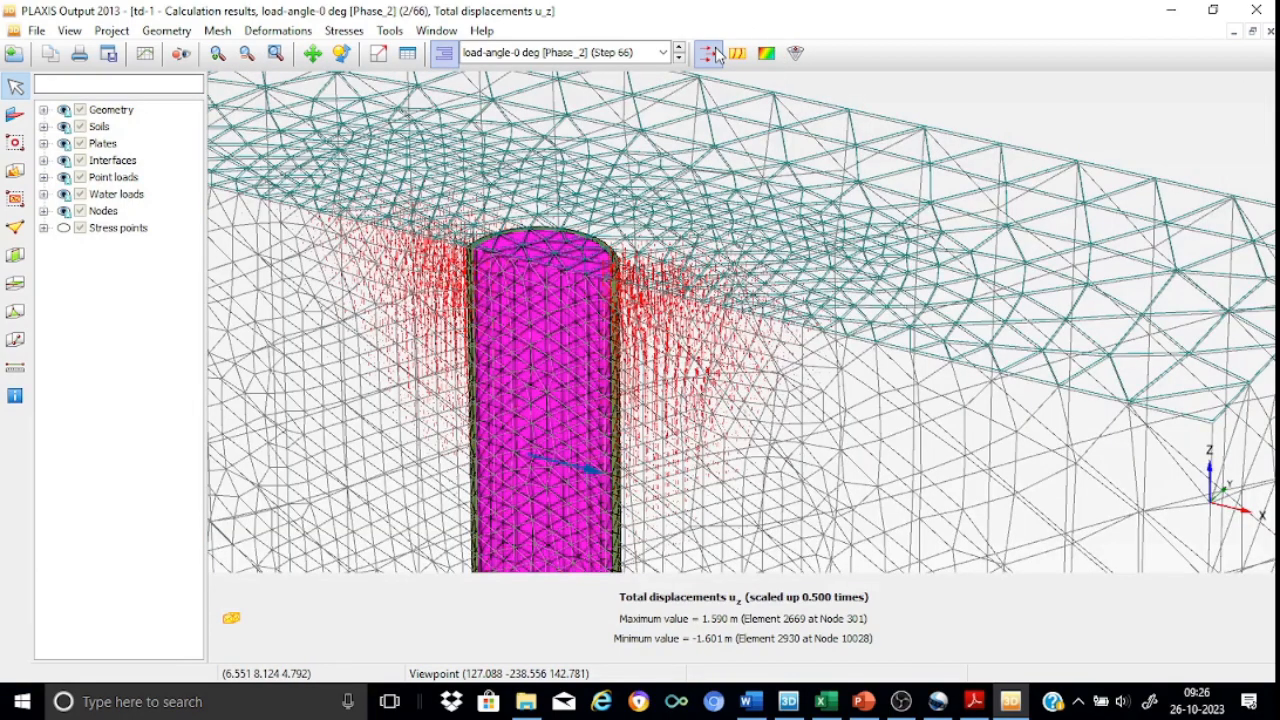
scroll(380, 290, up, 3)
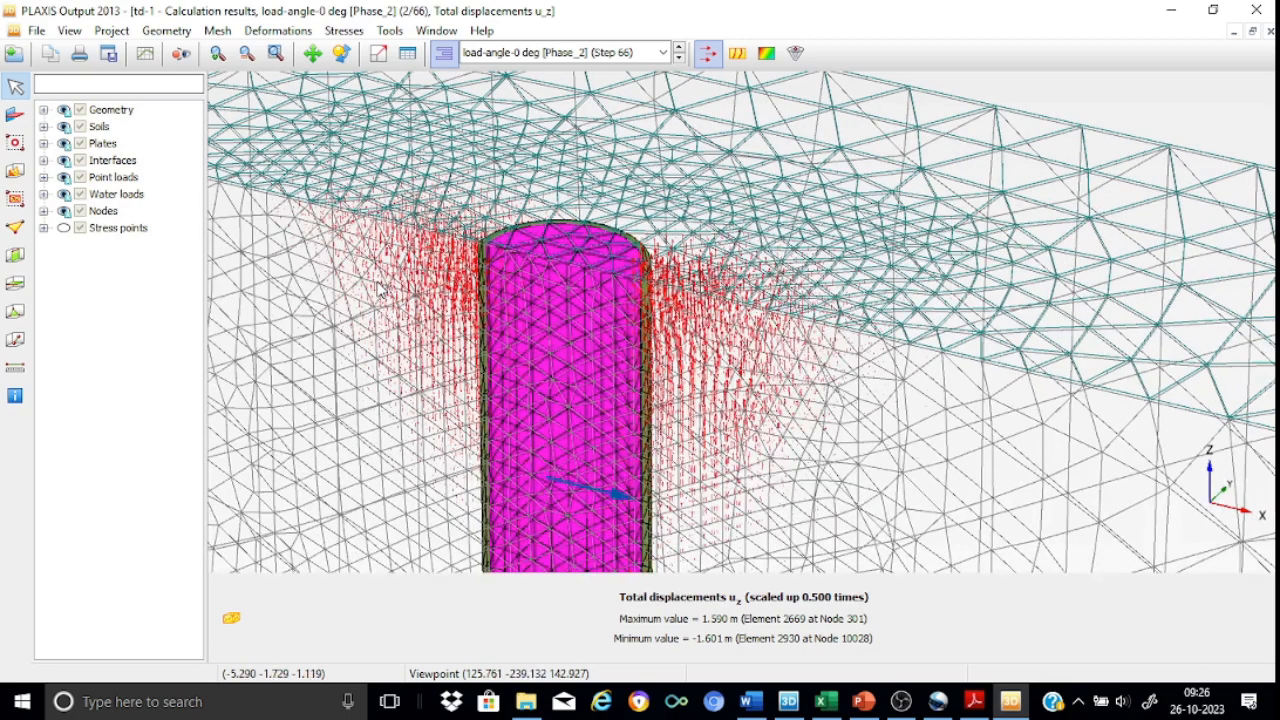
scroll(375, 290, up, 2)
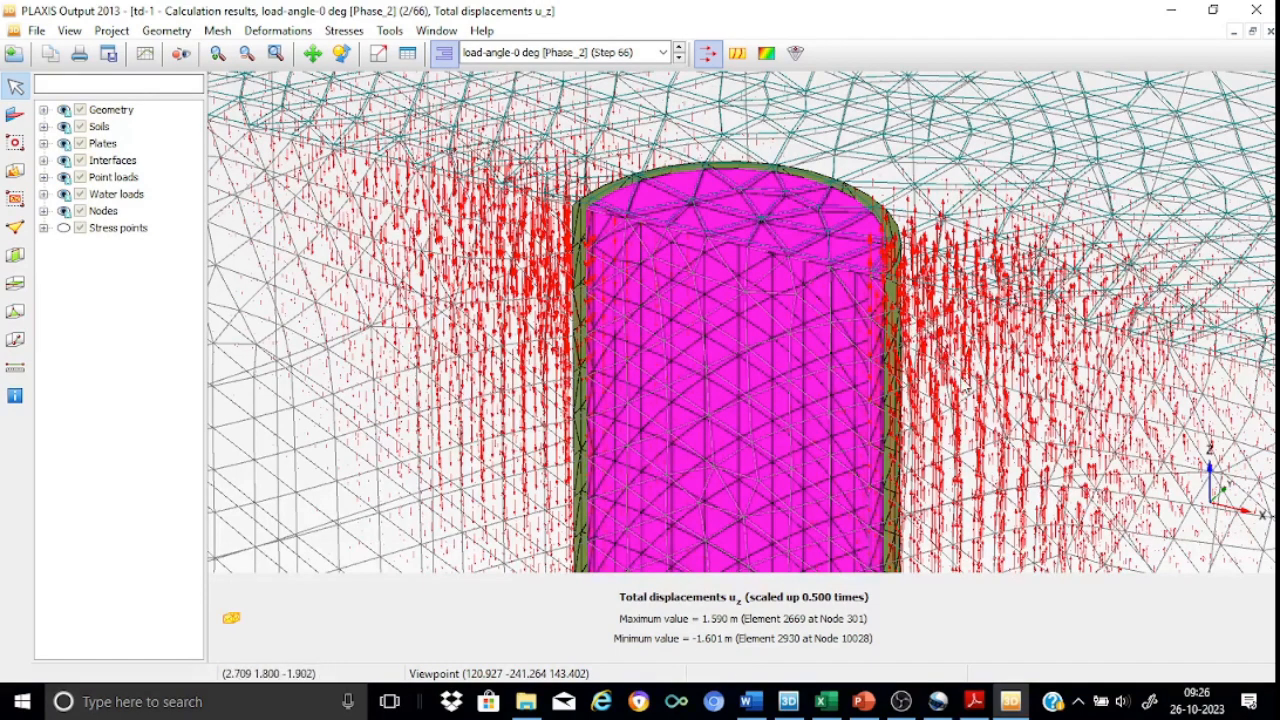
Step: Inspect the uz displacement arrows around the pile's upper part, and display uz as shadings instead
scroll(986, 437, up, 2)
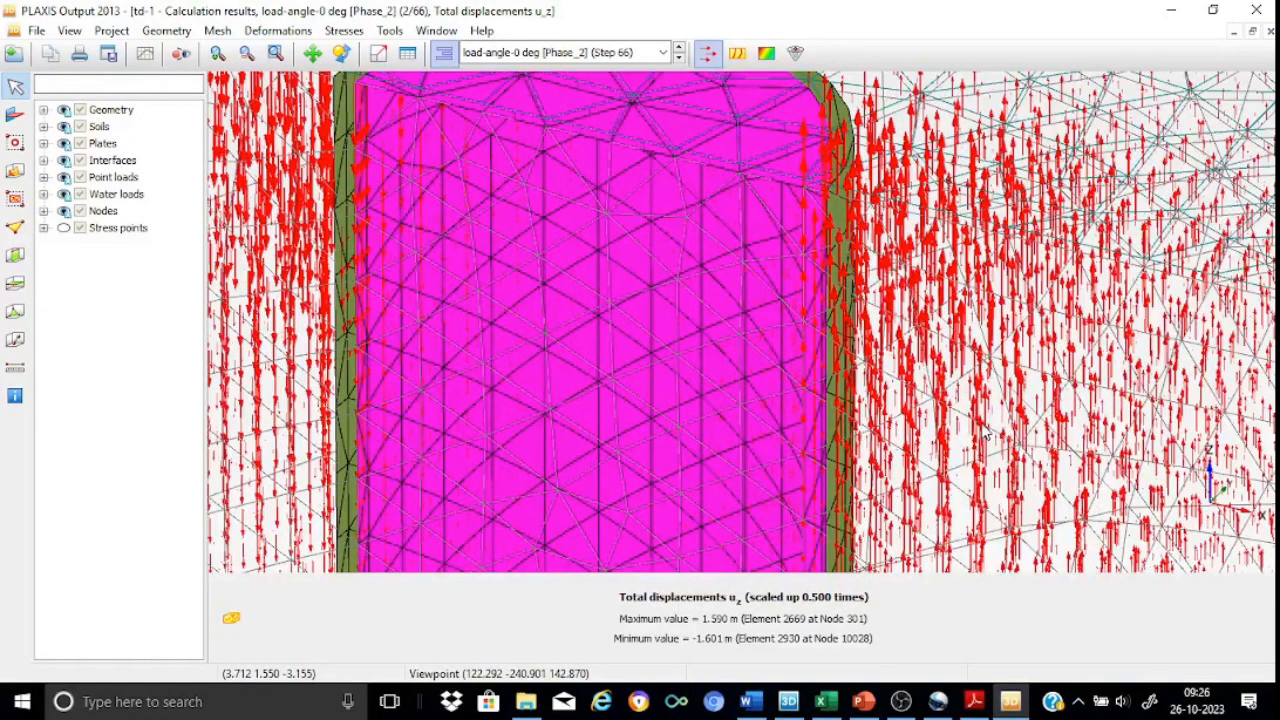
scroll(1000, 340, down, 1)
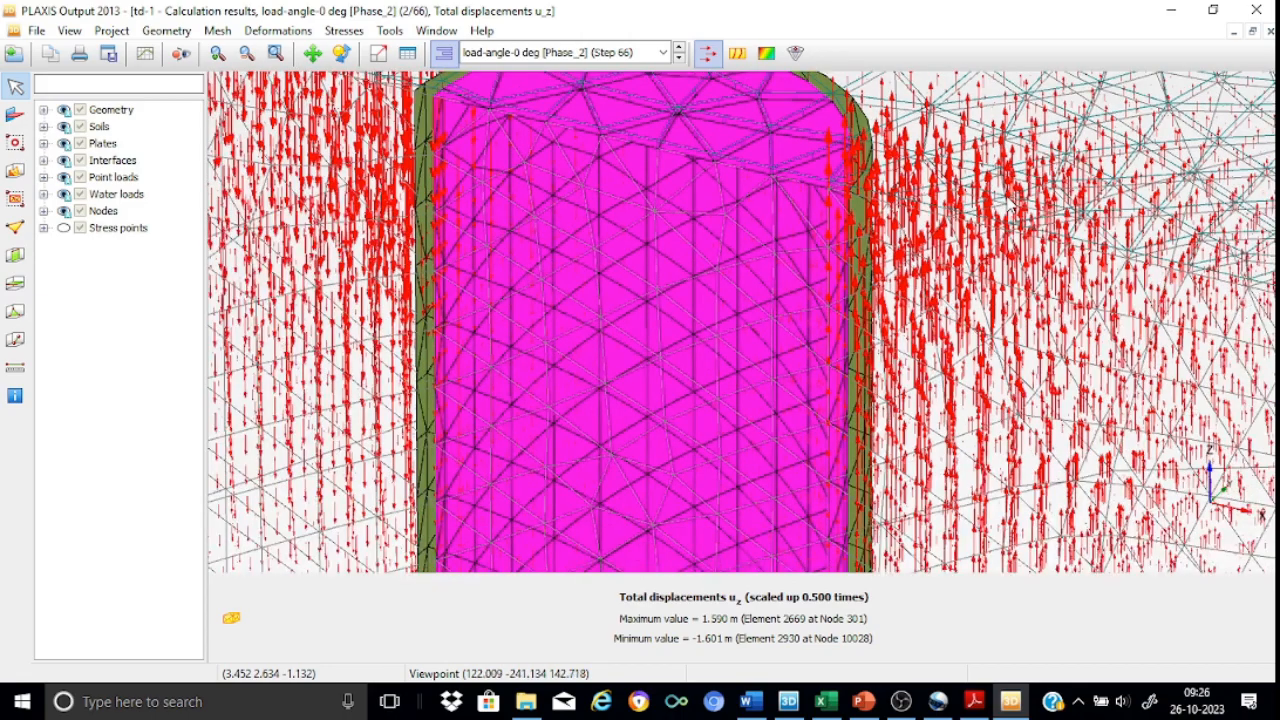
scroll(1000, 340, down, 2)
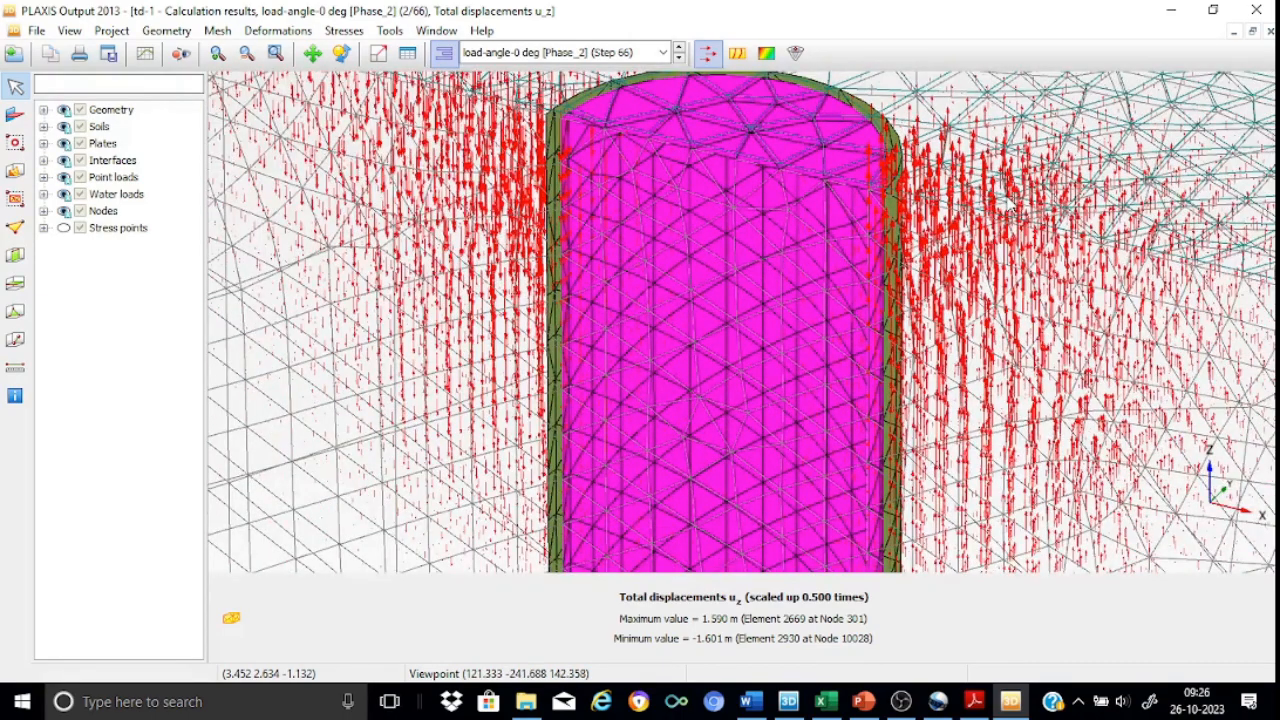
scroll(1000, 200, down, 4)
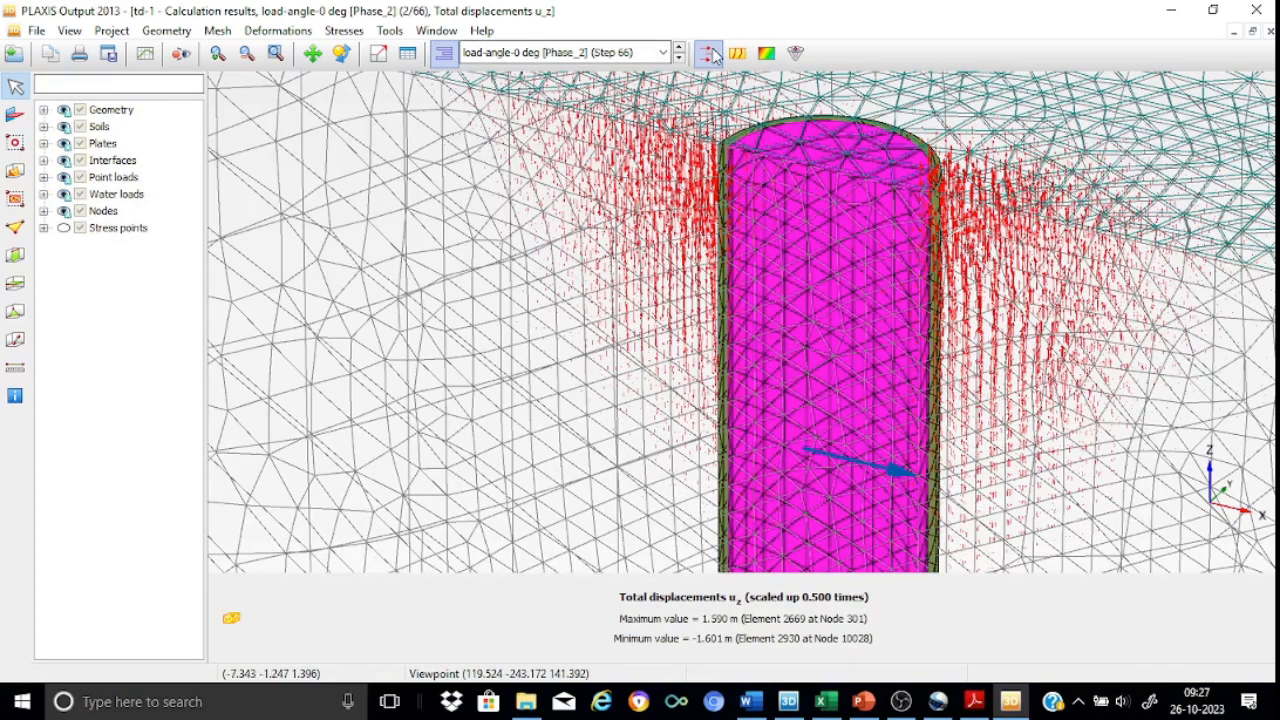
click(765, 53)
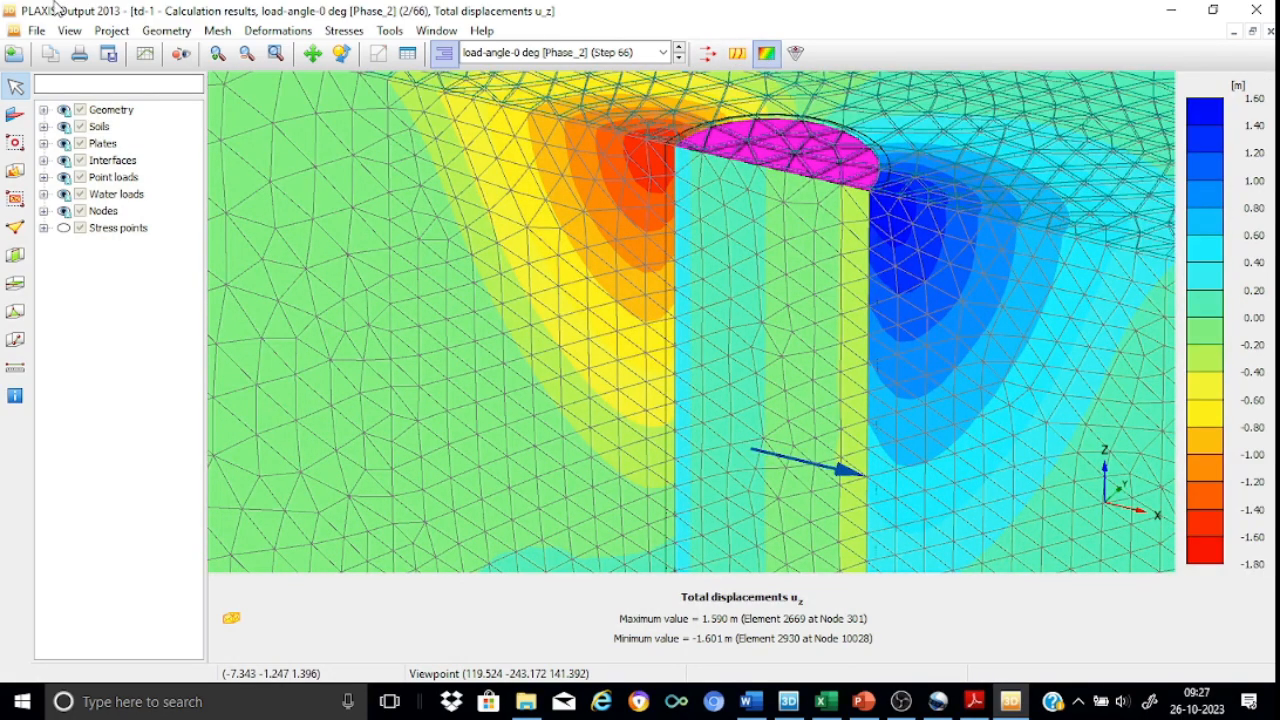
Step: Create a vertical cross section from (-30, 0) to (30, 0) through the pile and orient it nearly face-on
click(15, 256)
double_click(162, 268)
key(BackSpace)
text(-30)
key(Tab)
key(Tab)
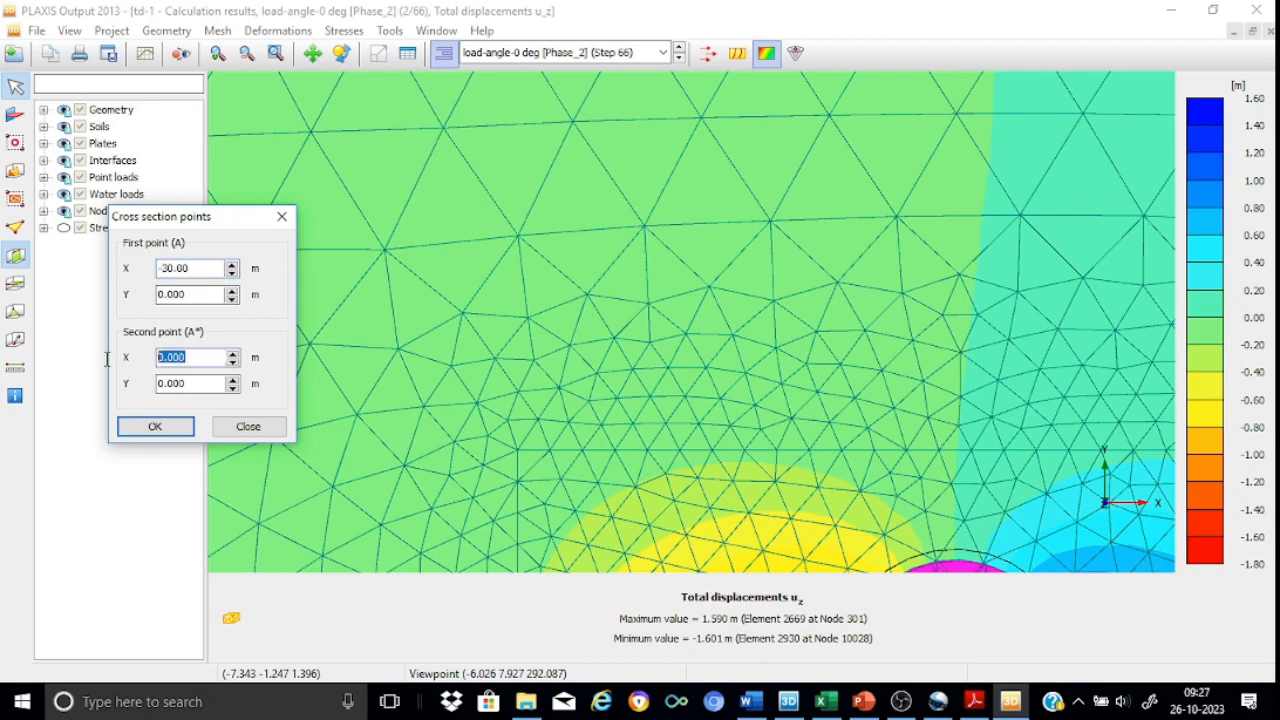
text(30)
click(155, 428)
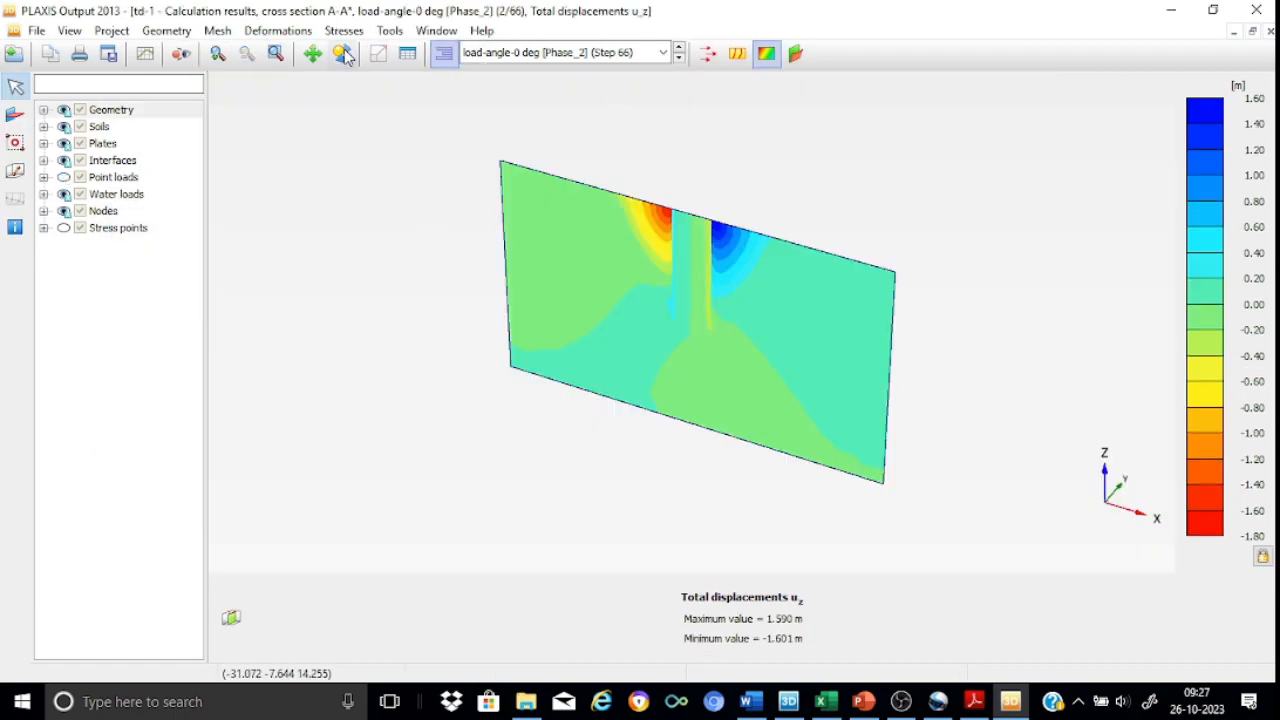
right_drag(851, 312, 908, 233)
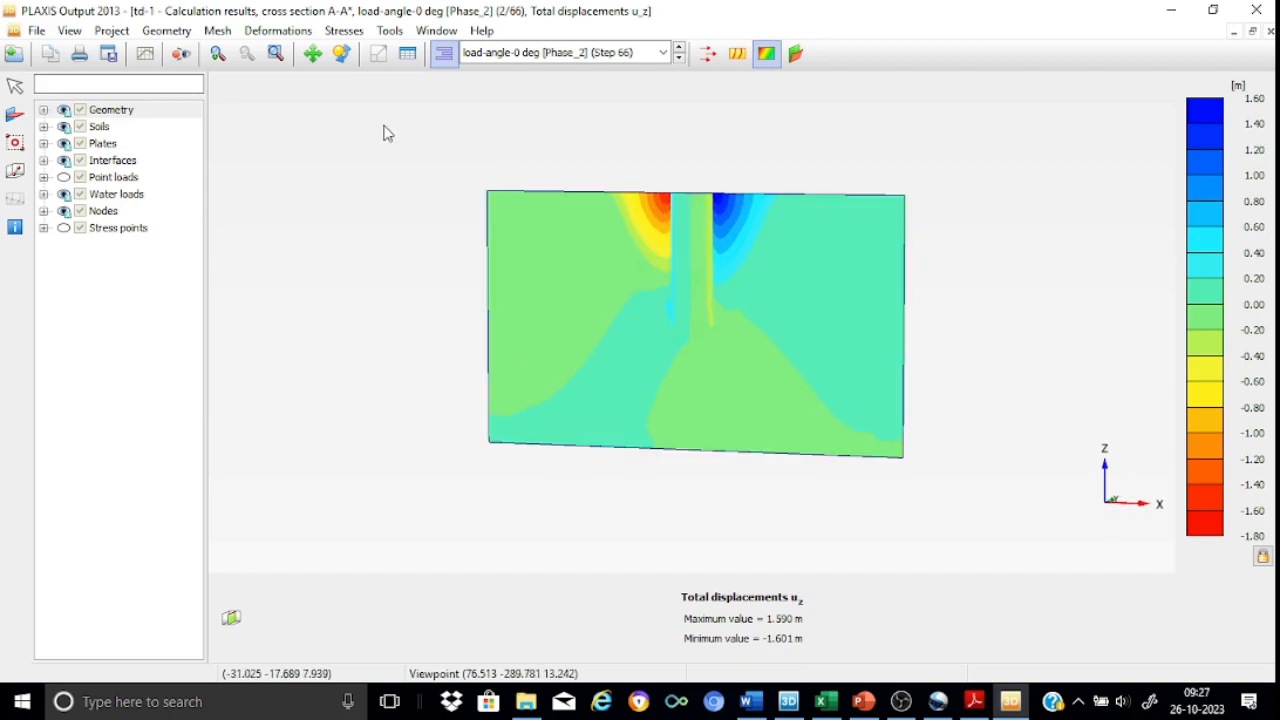
Step: Show the cross section's uz displacements as arrows in close-up around the pile
click(228, 55)
drag(566, 148, 797, 336)
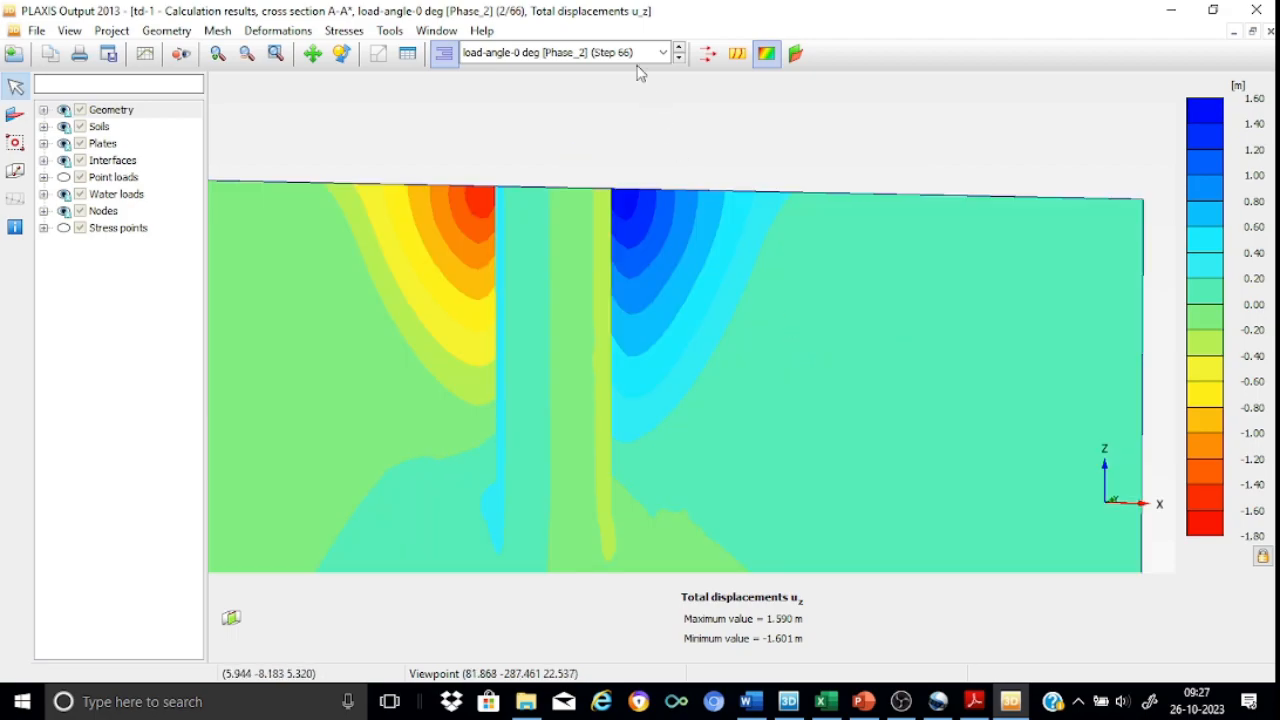
click(708, 55)
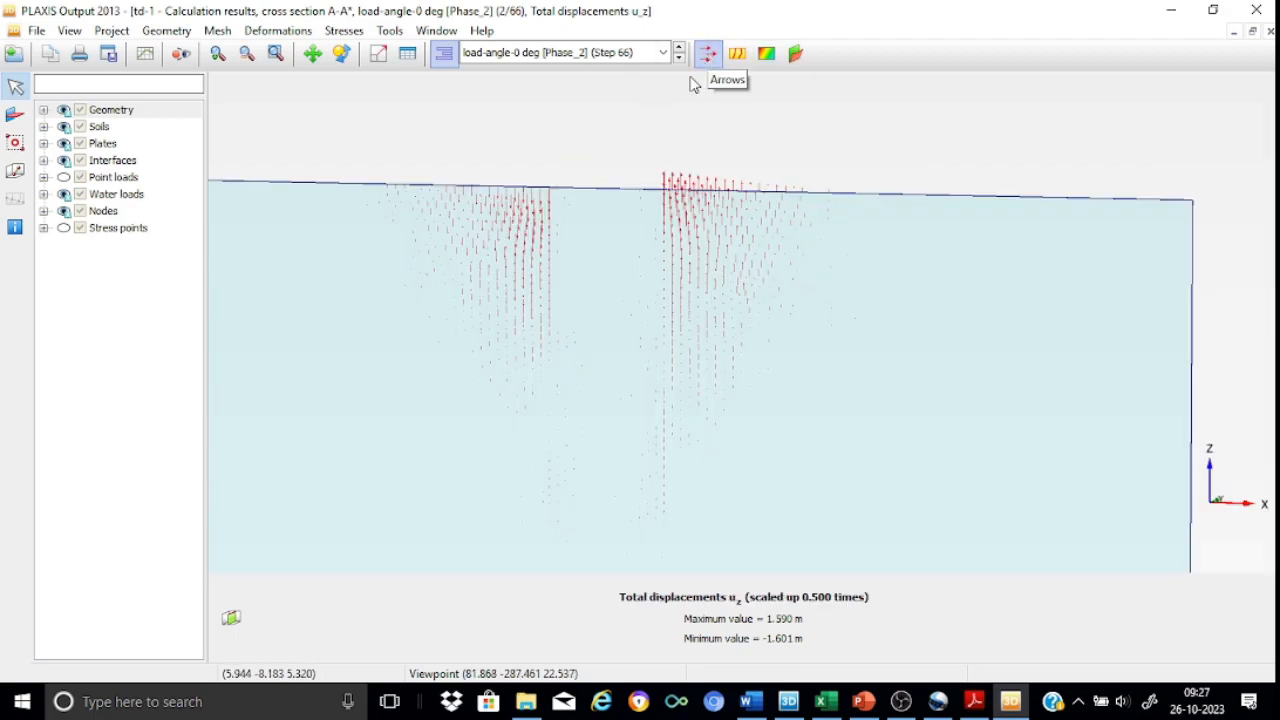
scroll(500, 220, up, 2)
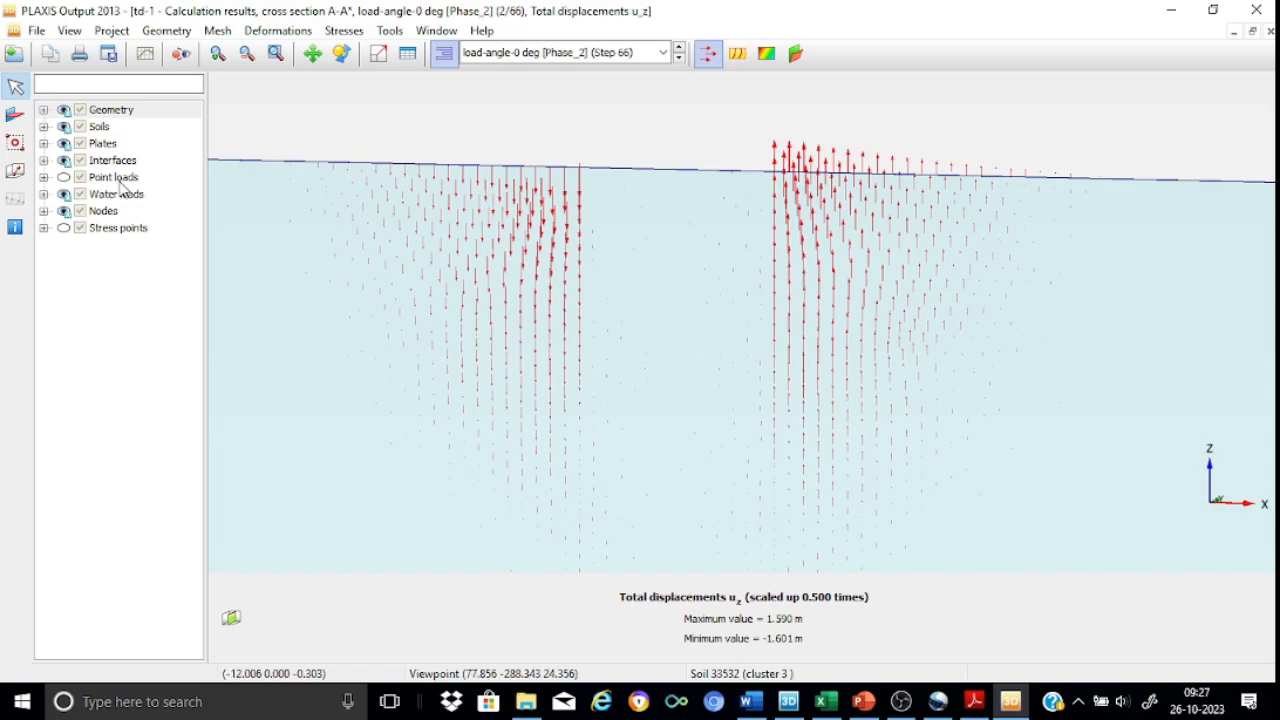
Step: Cut a line cross section just below the ground surface across the pile, from about x = -8.9 m to x = 10 m
click(15, 172)
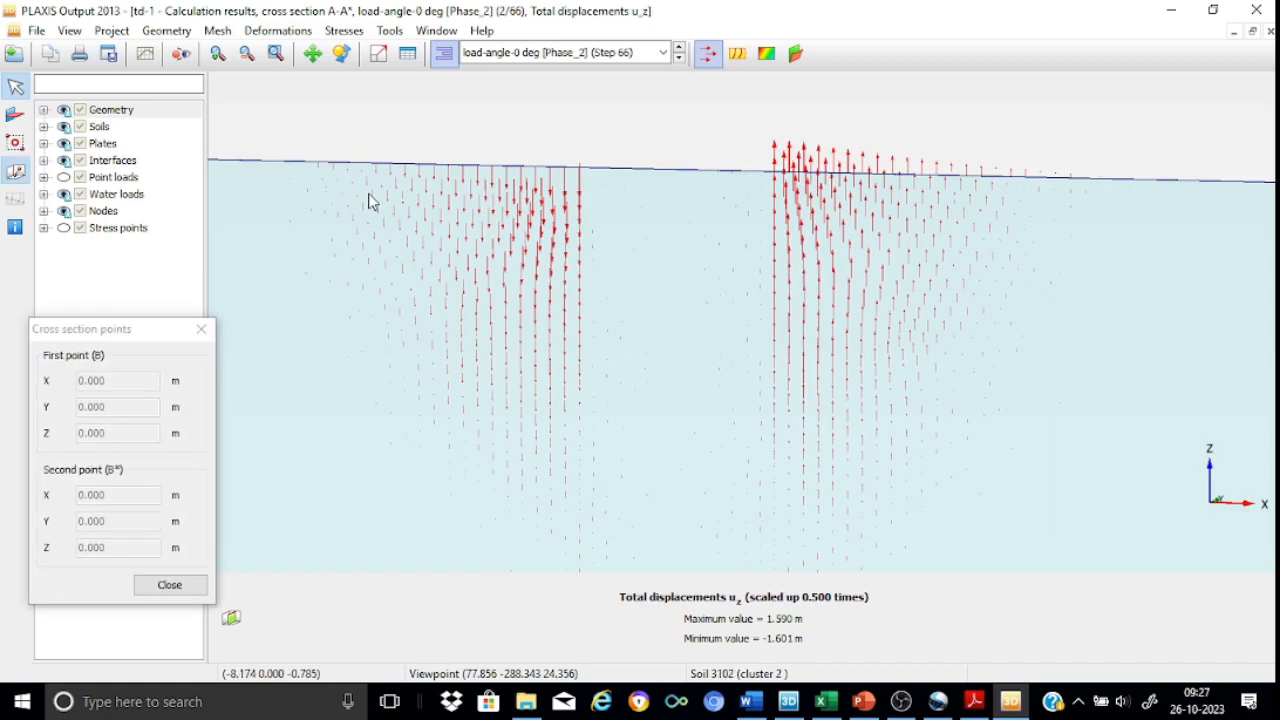
click(331, 175)
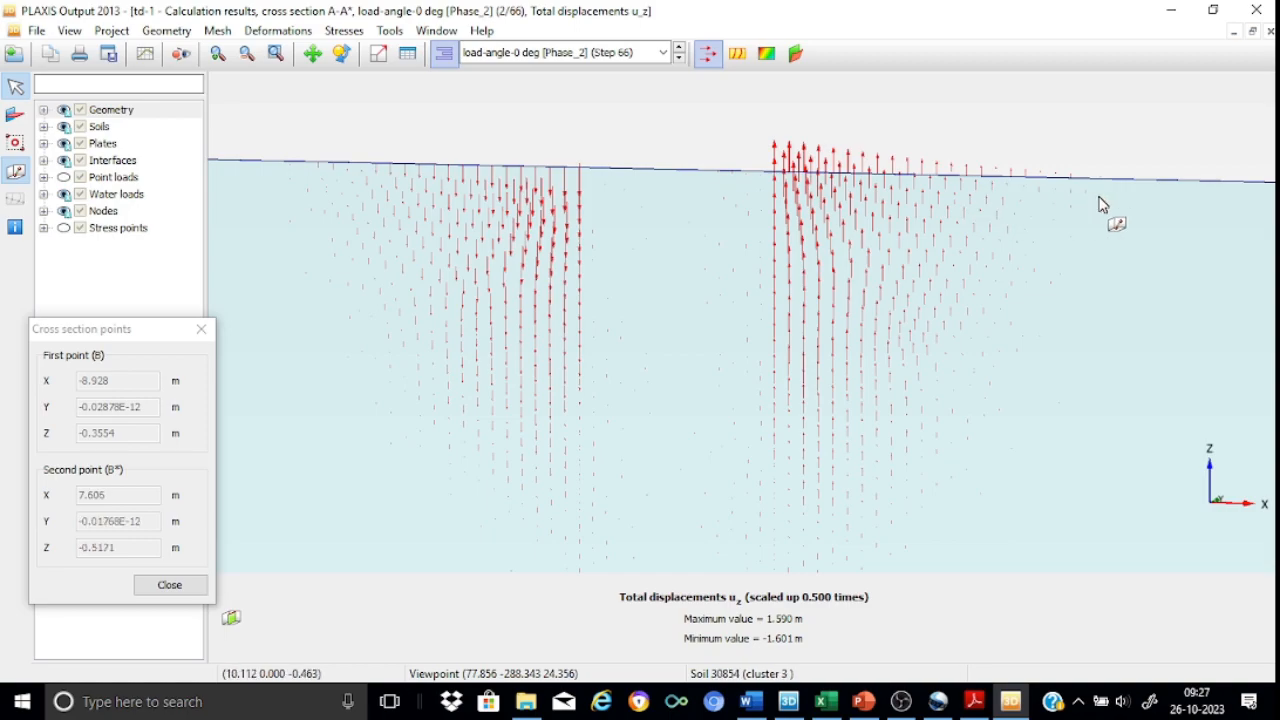
click(1122, 204)
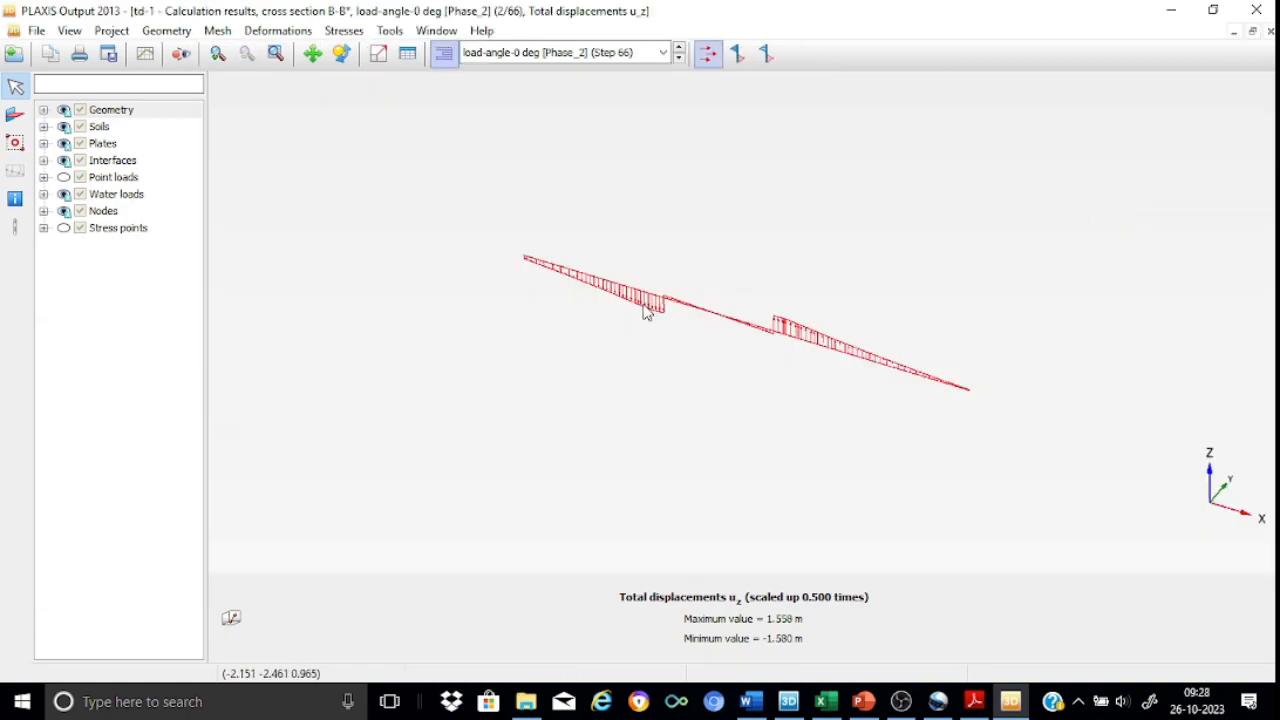
click(342, 55)
drag(930, 399, 1022, 331)
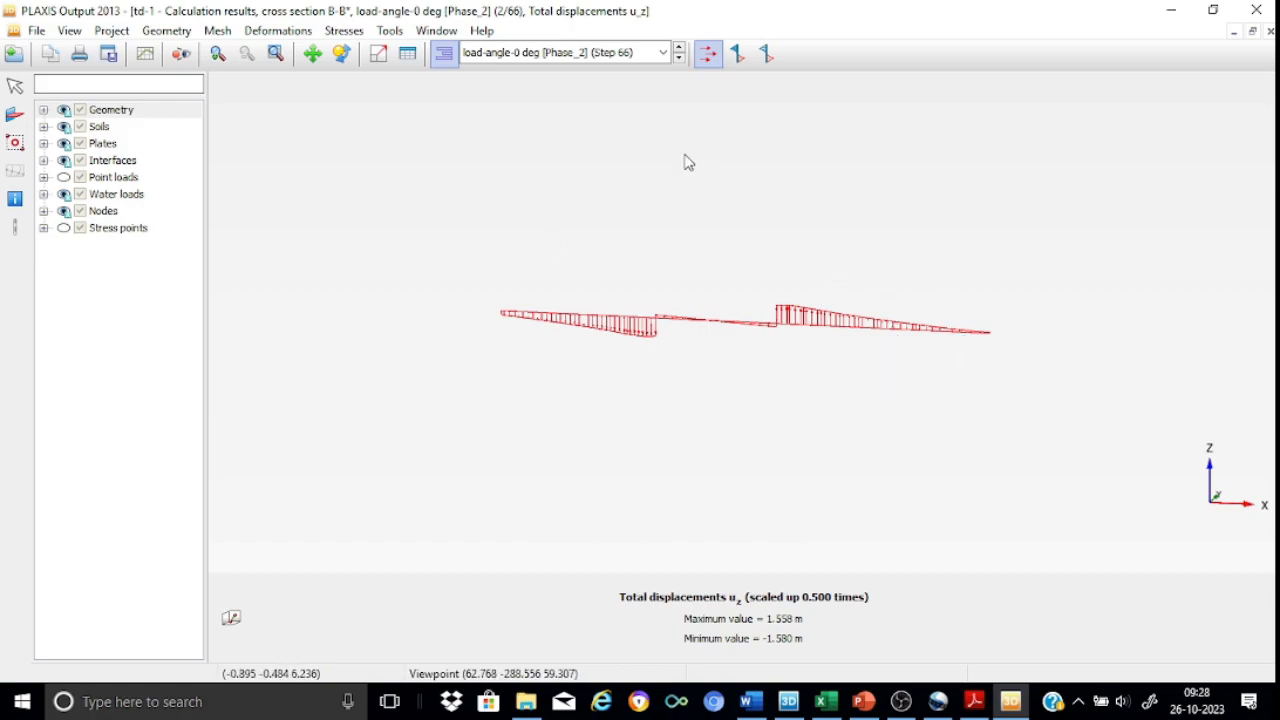
Step: Close both cross-section views and switch the uz plot to the load-angle-45-deg phase
click(1270, 33)
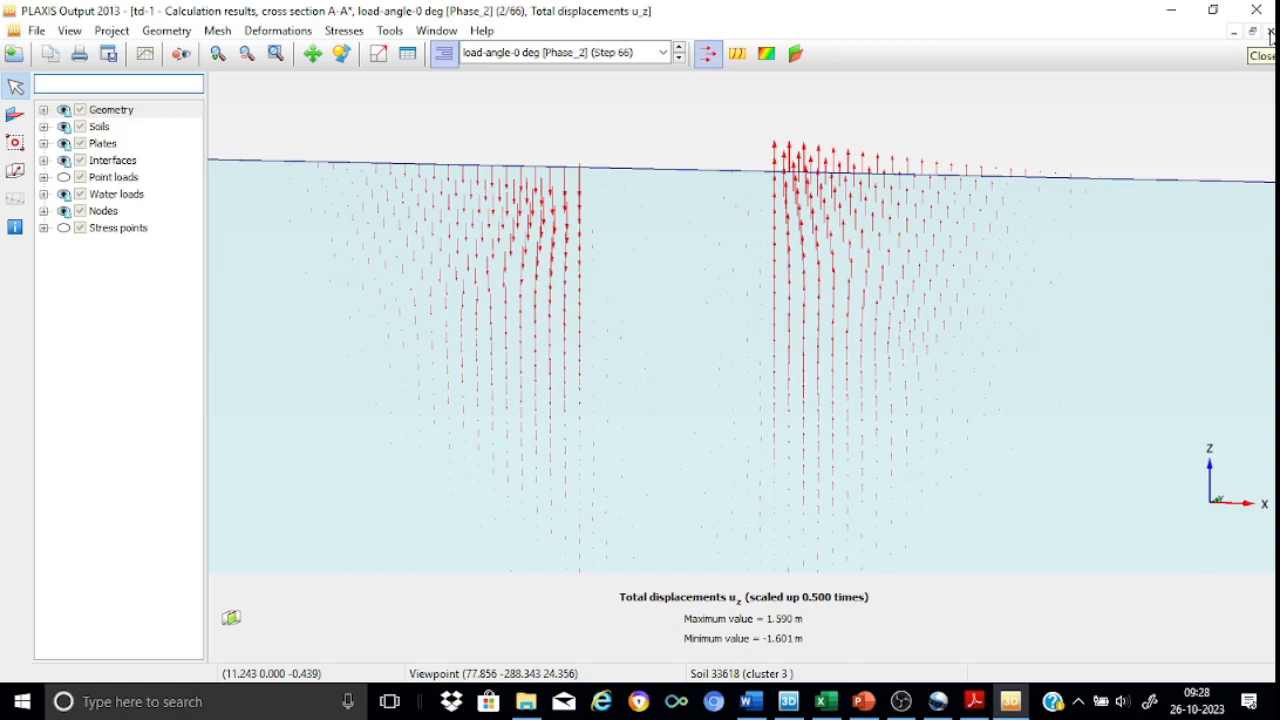
click(1270, 31)
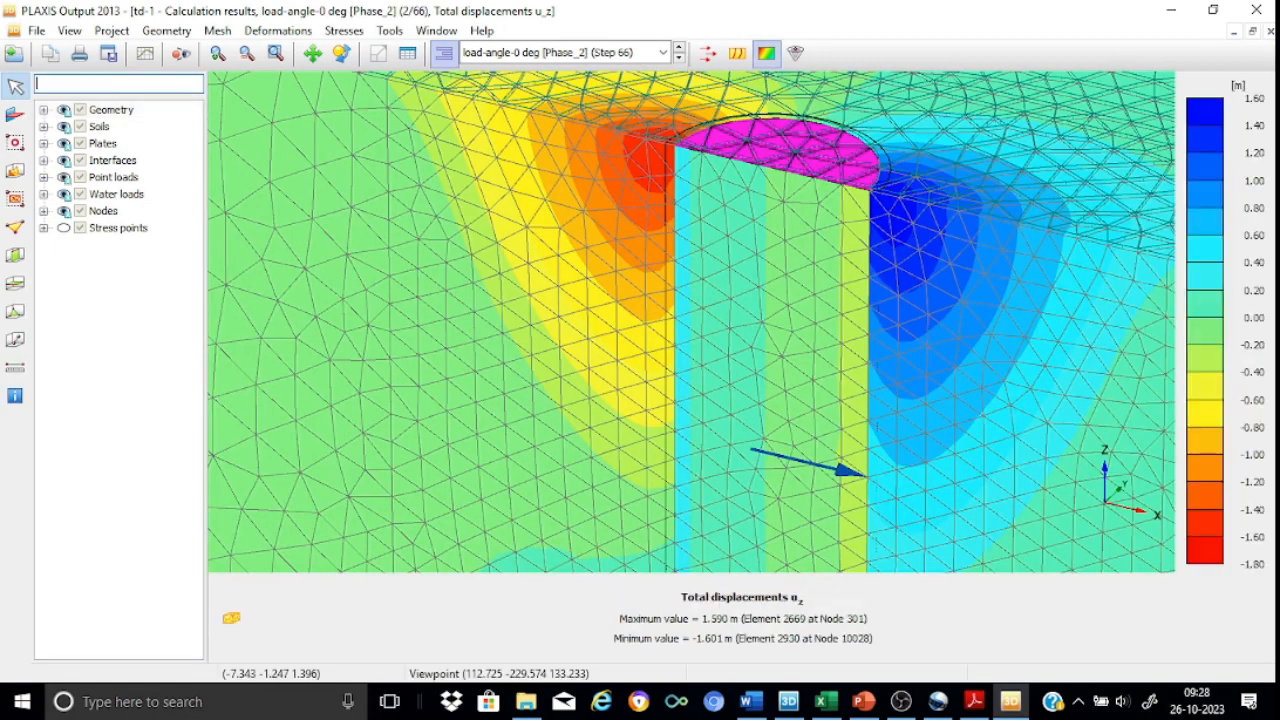
click(663, 53)
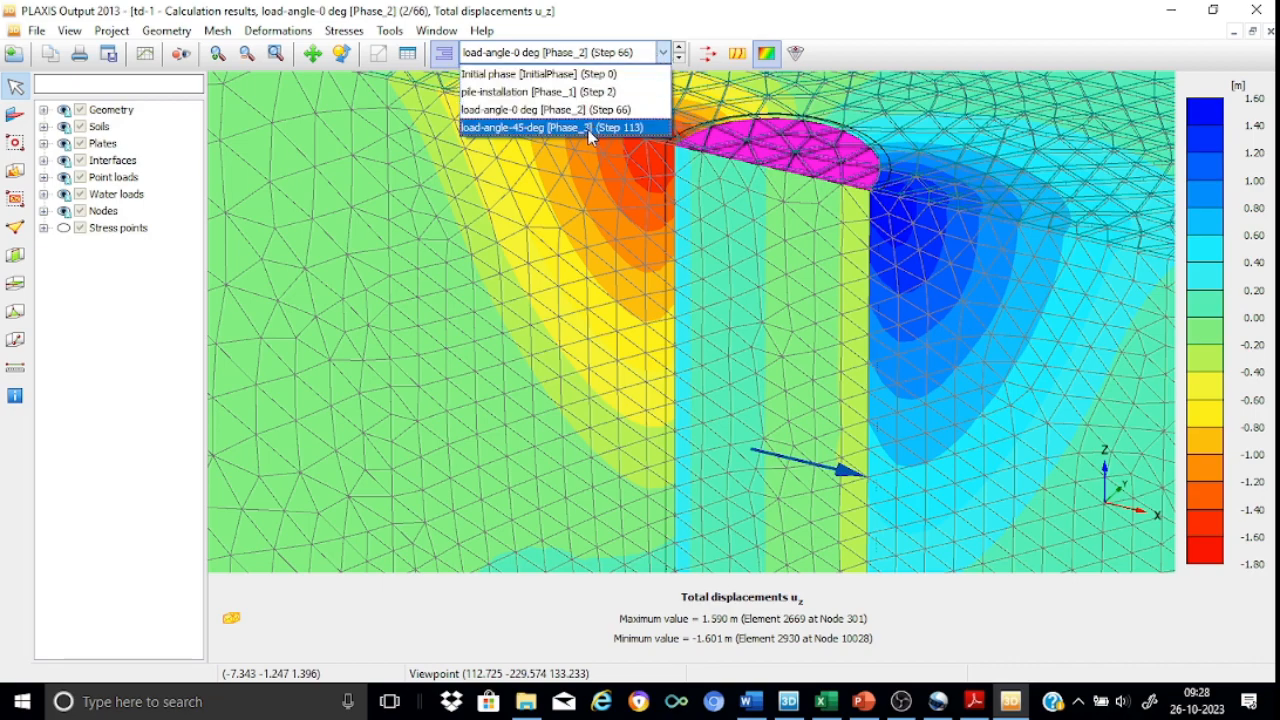
click(590, 128)
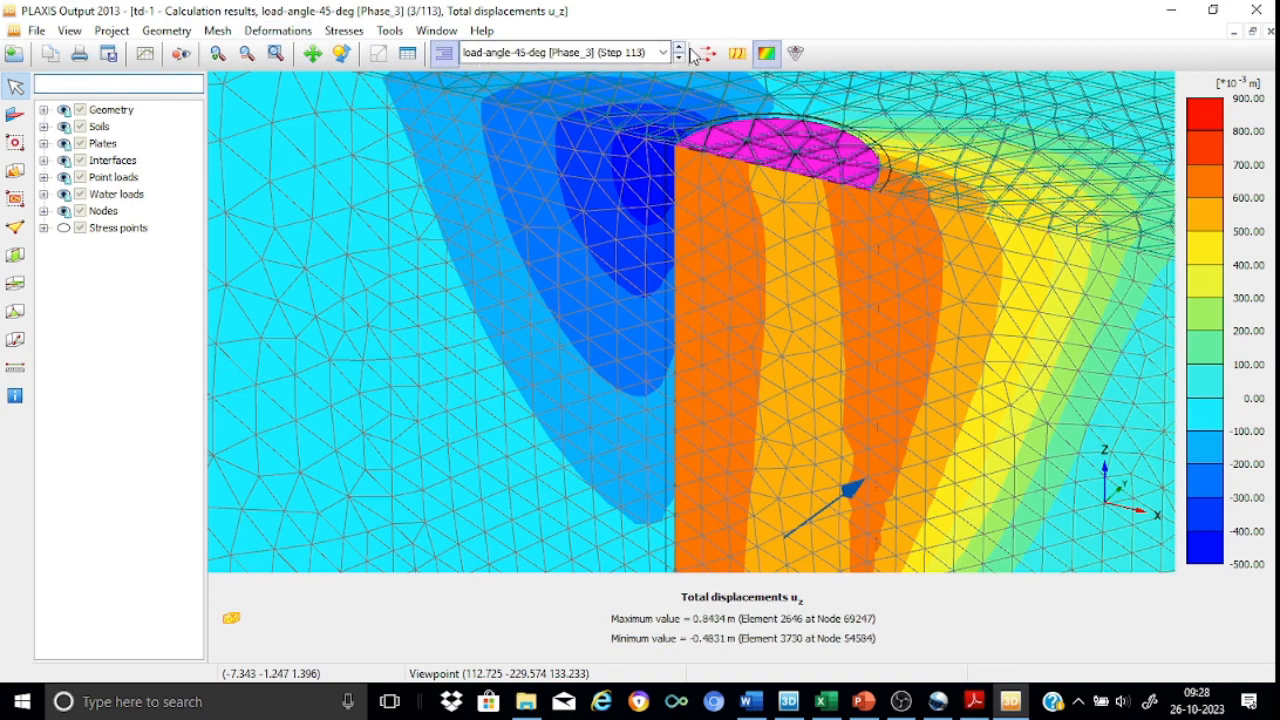
Step: Show the uz displacements of the 45-degree phase as arrows with the whole pile in view
click(766, 52)
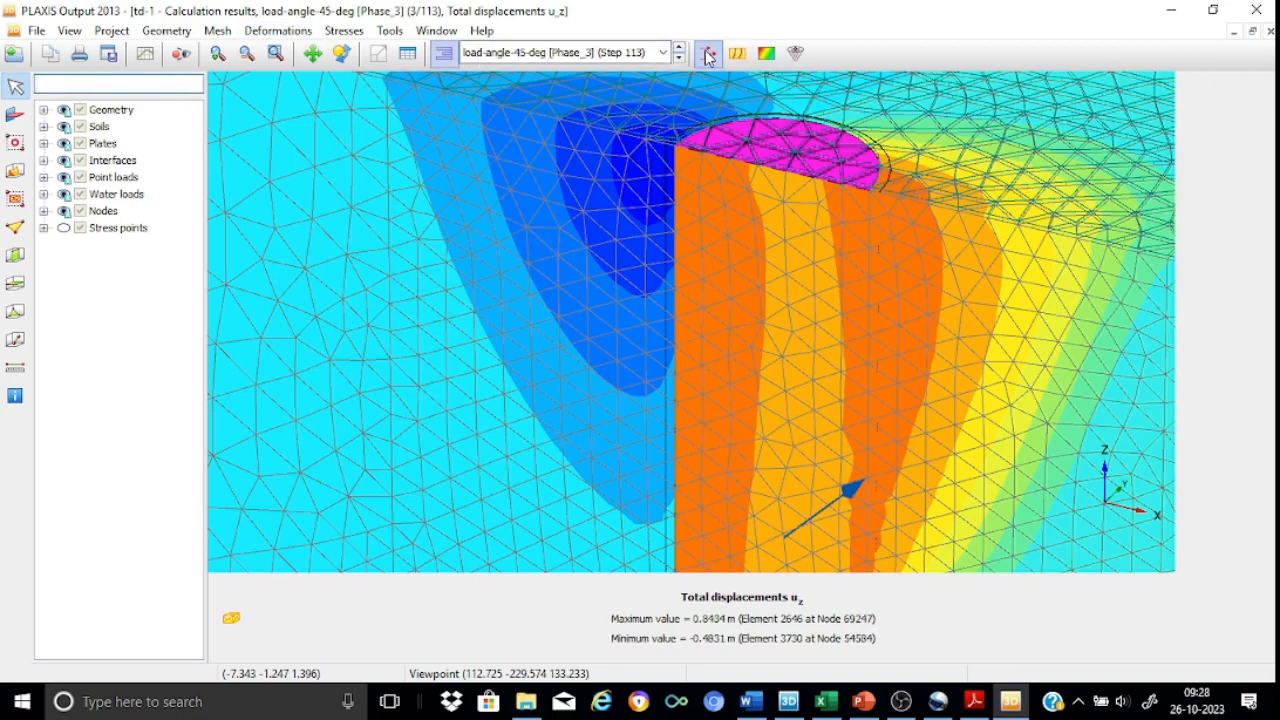
click(707, 54)
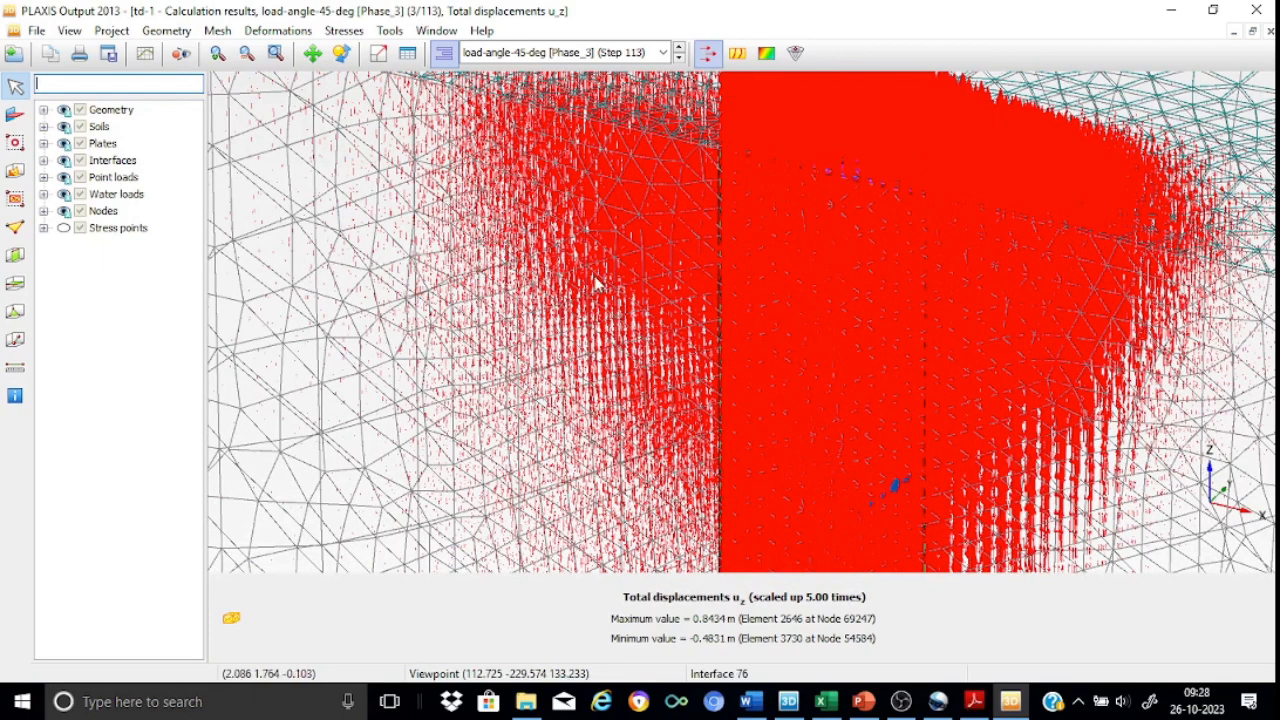
scroll(514, 290, down, 1)
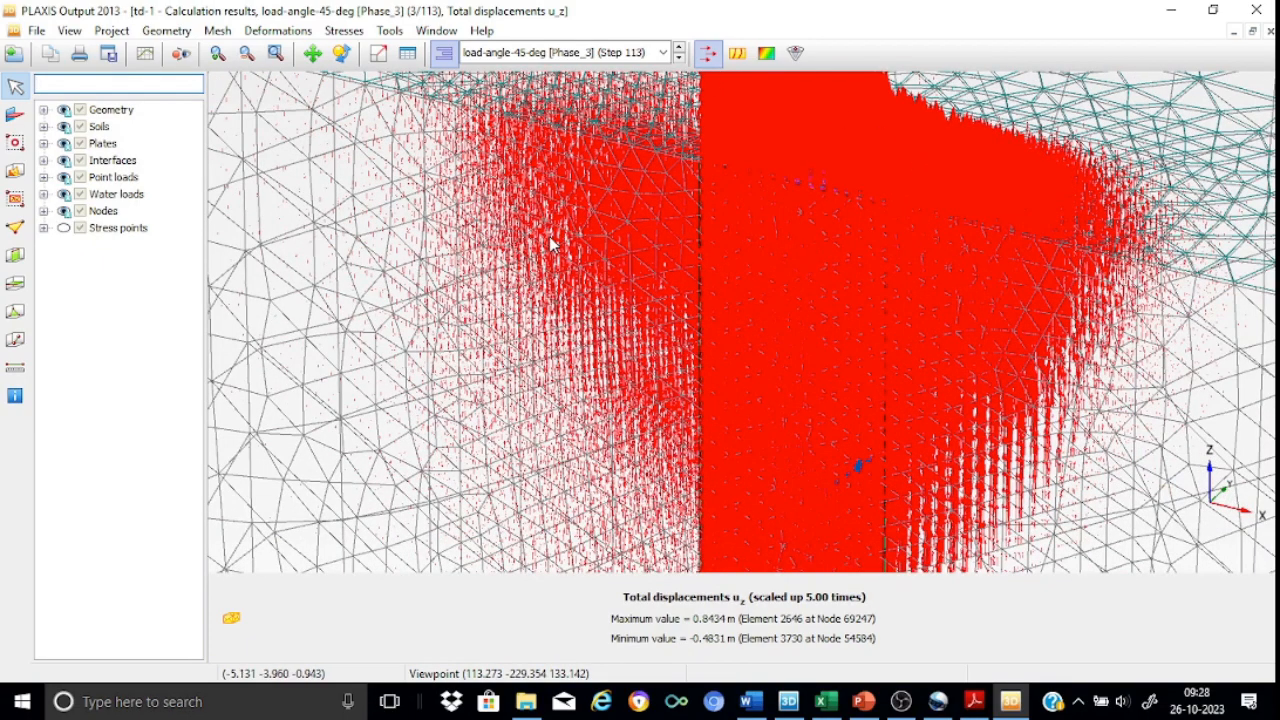
scroll(549, 236, down, 1)
scroll(549, 236, down, 3)
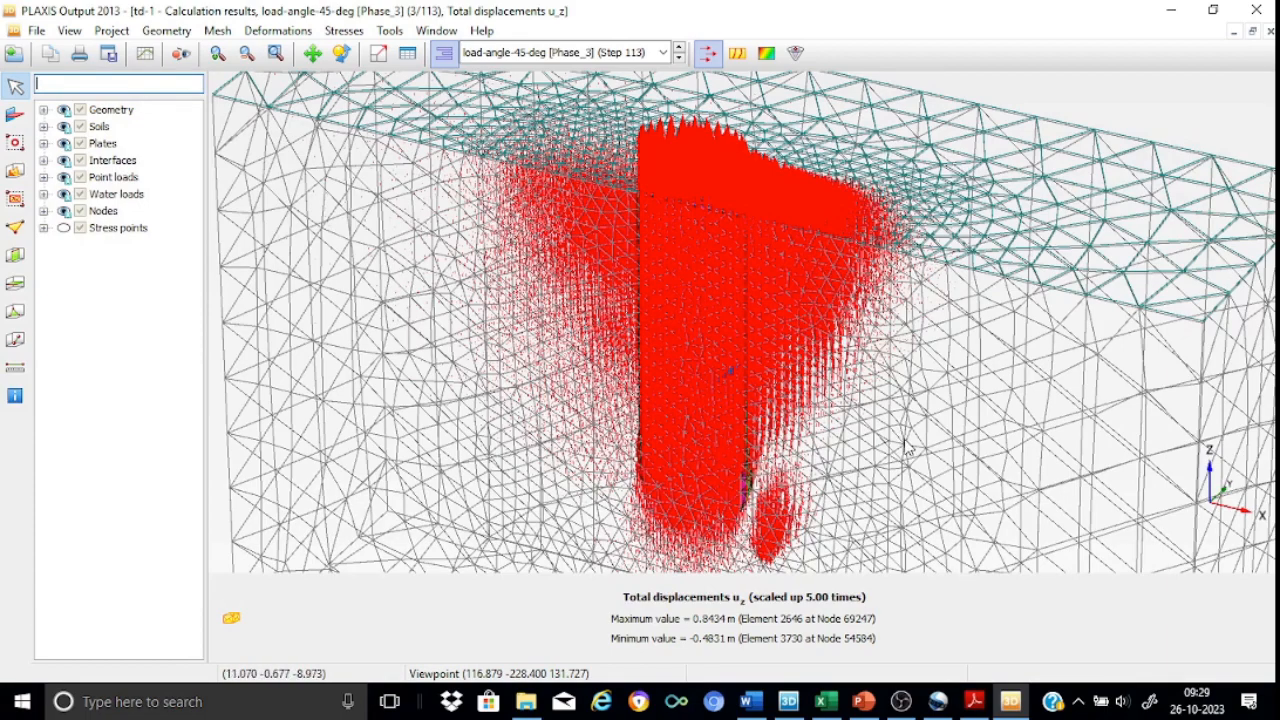
Step: Examine the uz arrows in close-up around the pile's bottom end
click(340, 53)
drag(980, 478, 971, 280)
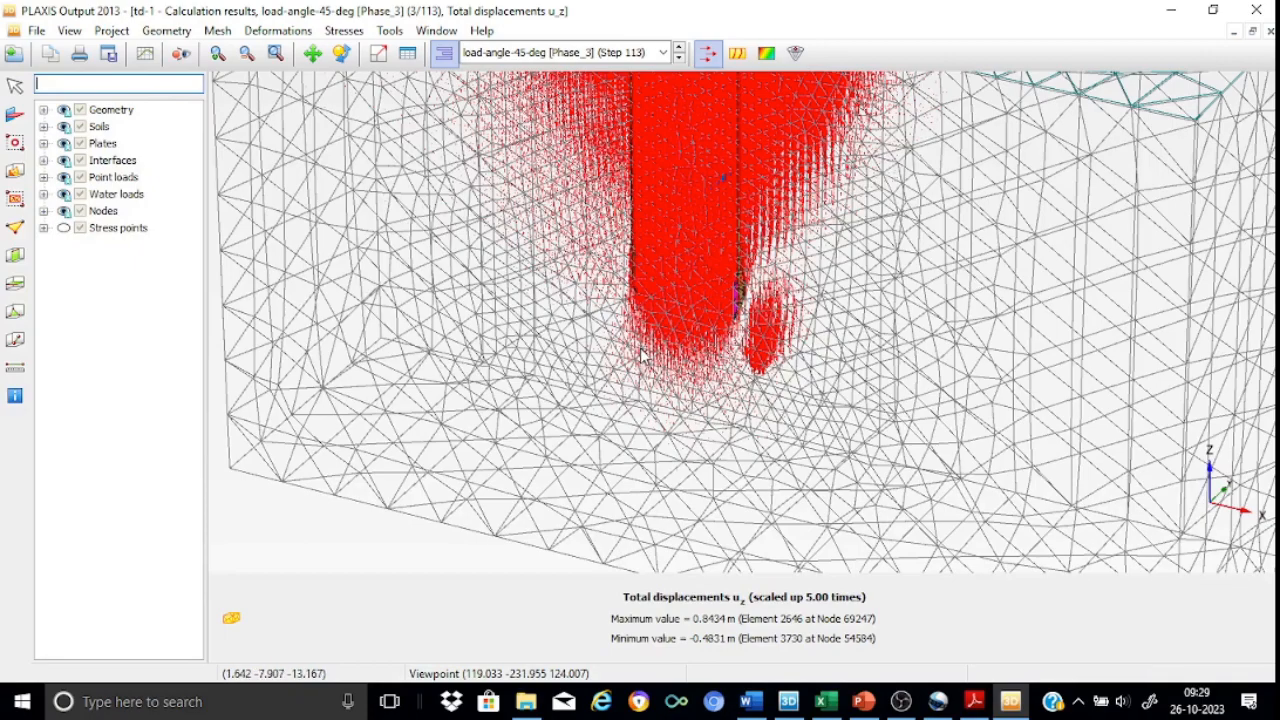
scroll(670, 357, up, 1)
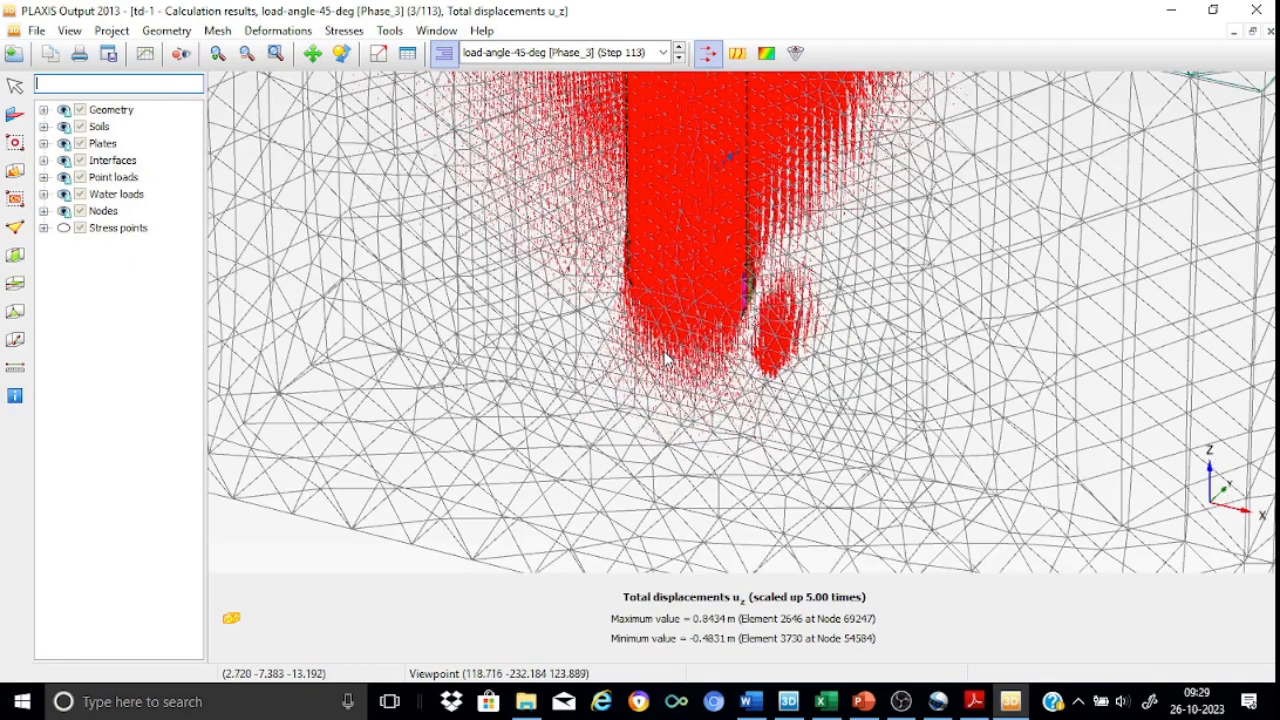
scroll(670, 350, up, 3)
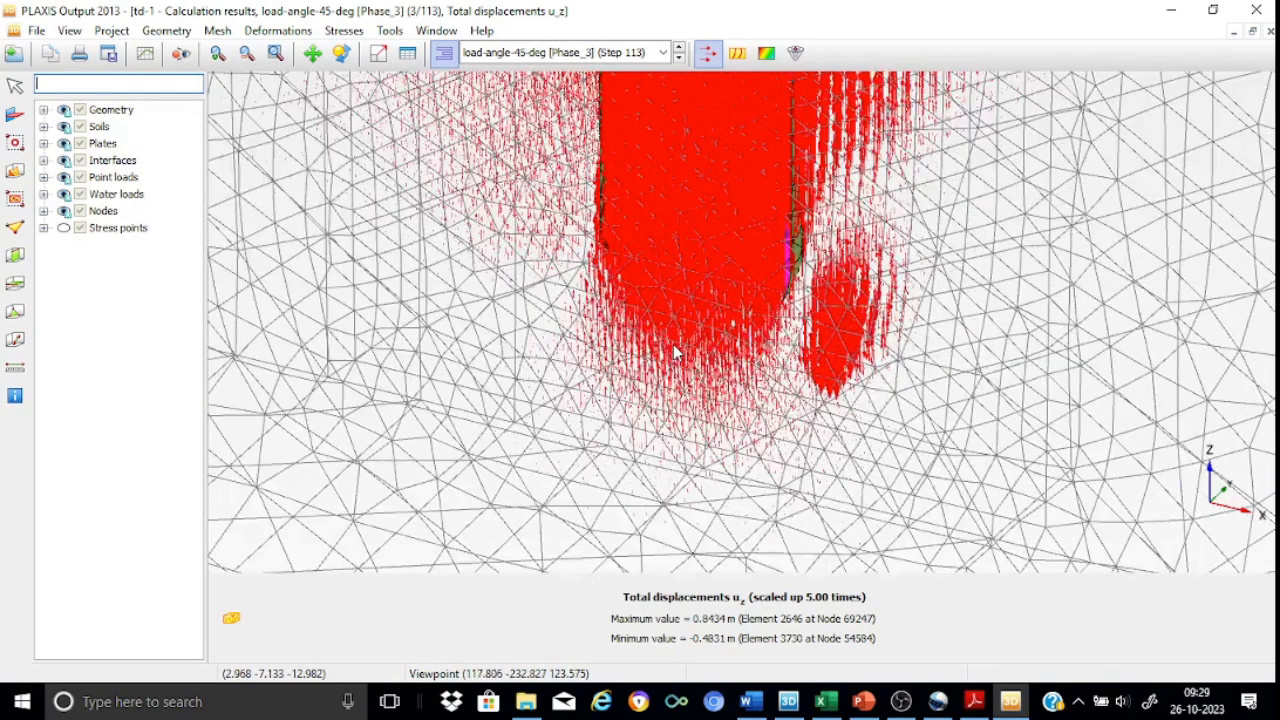
scroll(674, 350, up, 1)
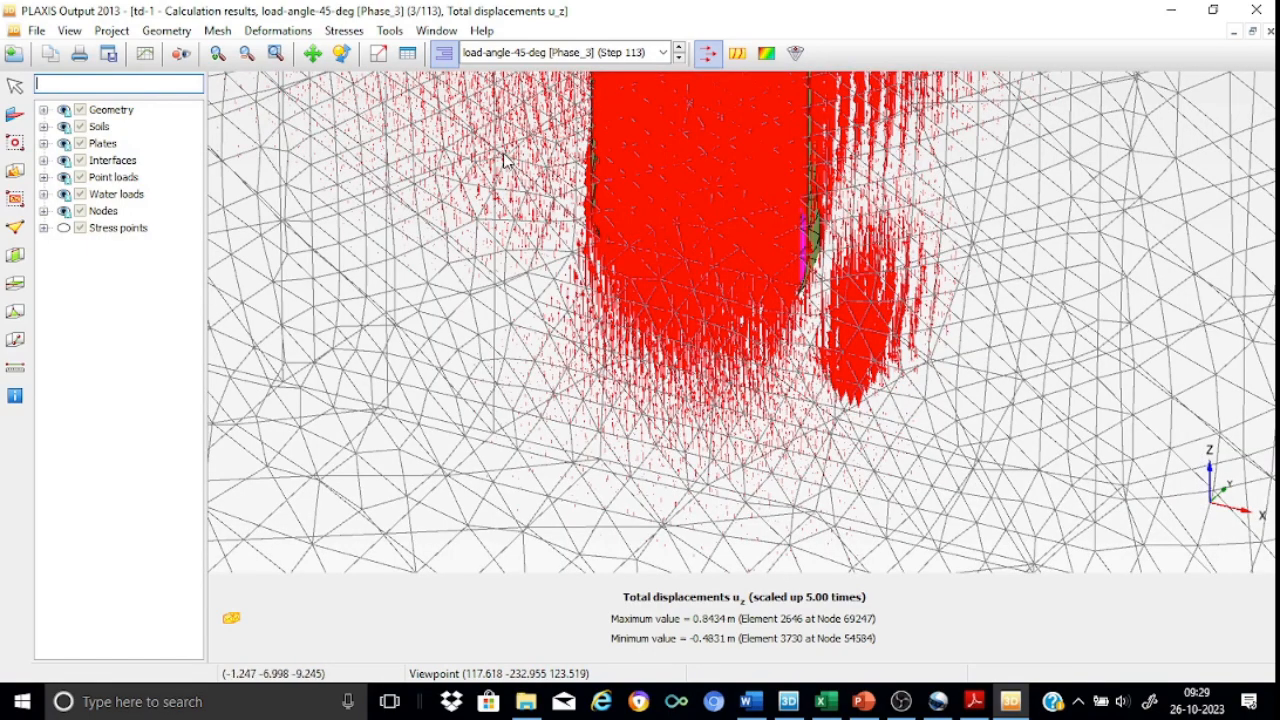
click(217, 53)
drag(507, 181, 988, 491)
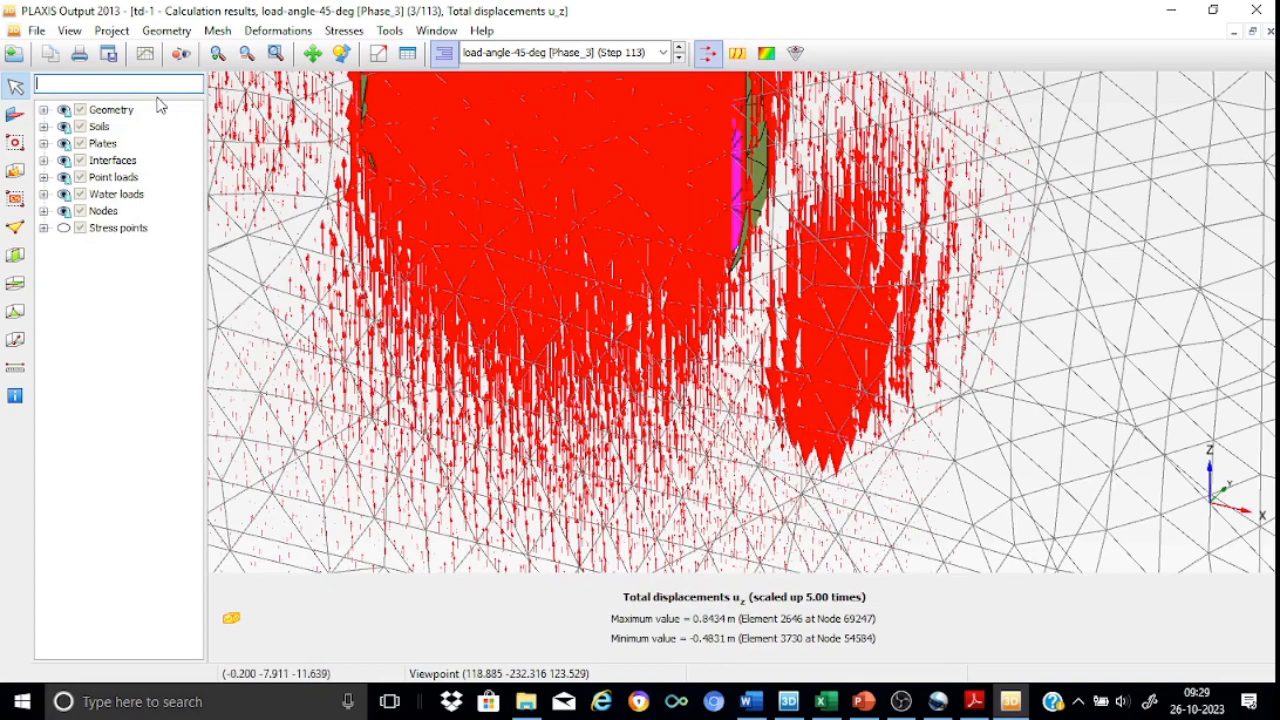
Step: Check the available curve points in the Curves manager and start a new chart
click(145, 54)
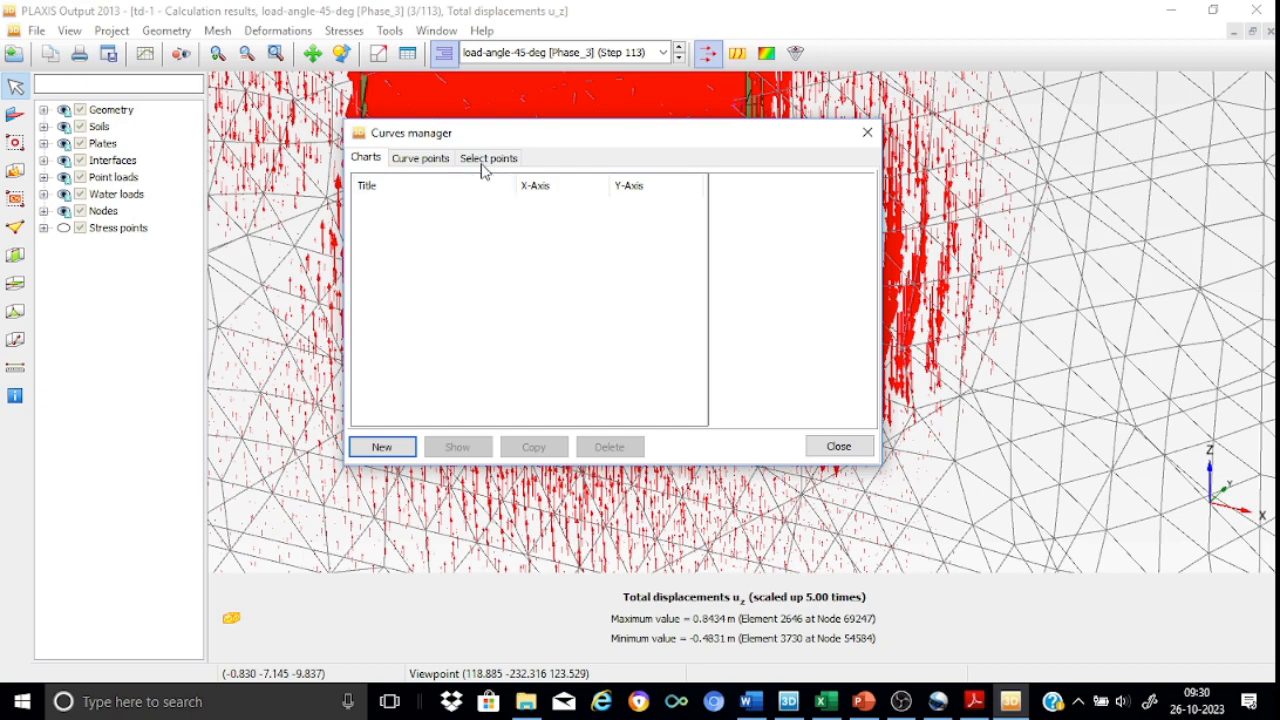
click(421, 159)
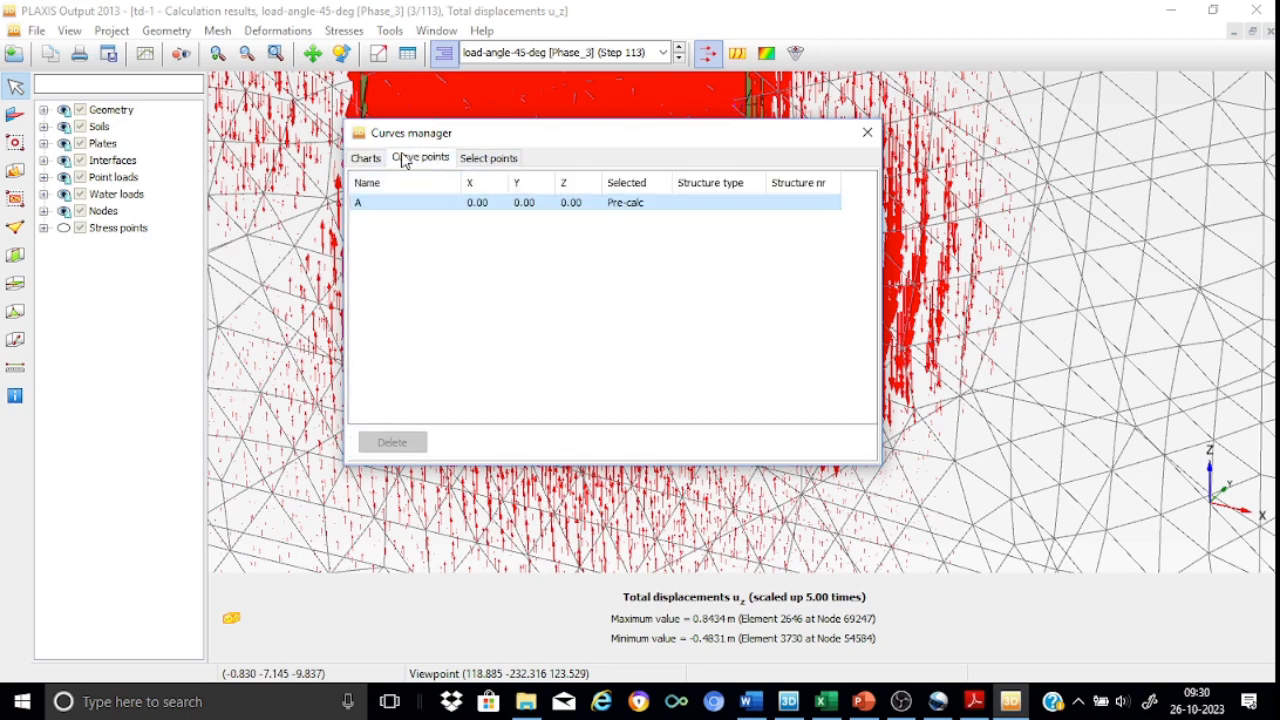
click(367, 160)
click(401, 447)
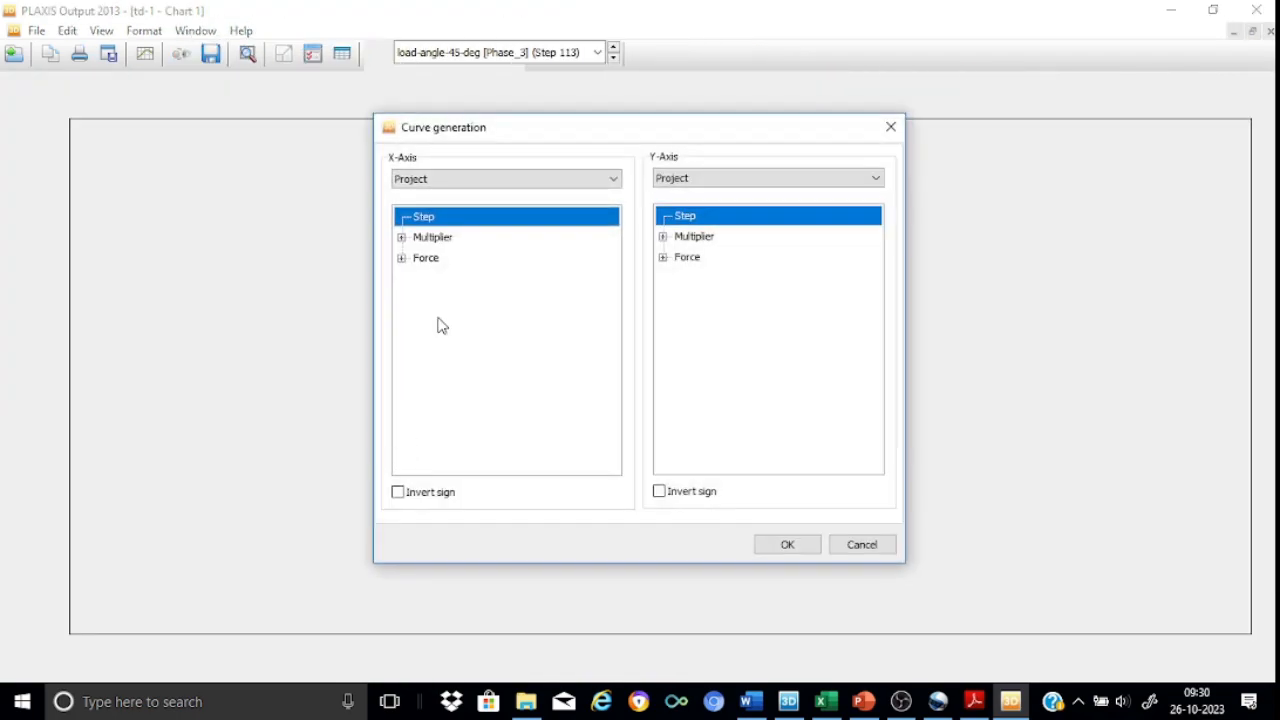
click(616, 181)
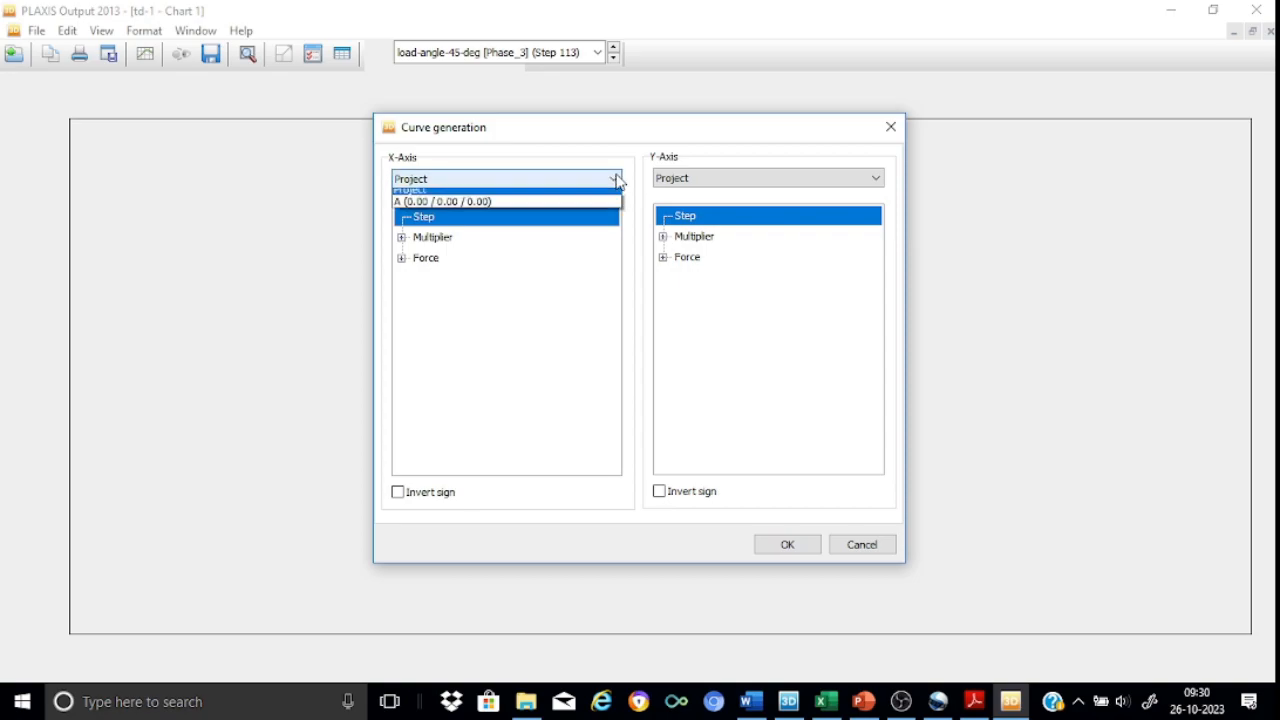
click(503, 212)
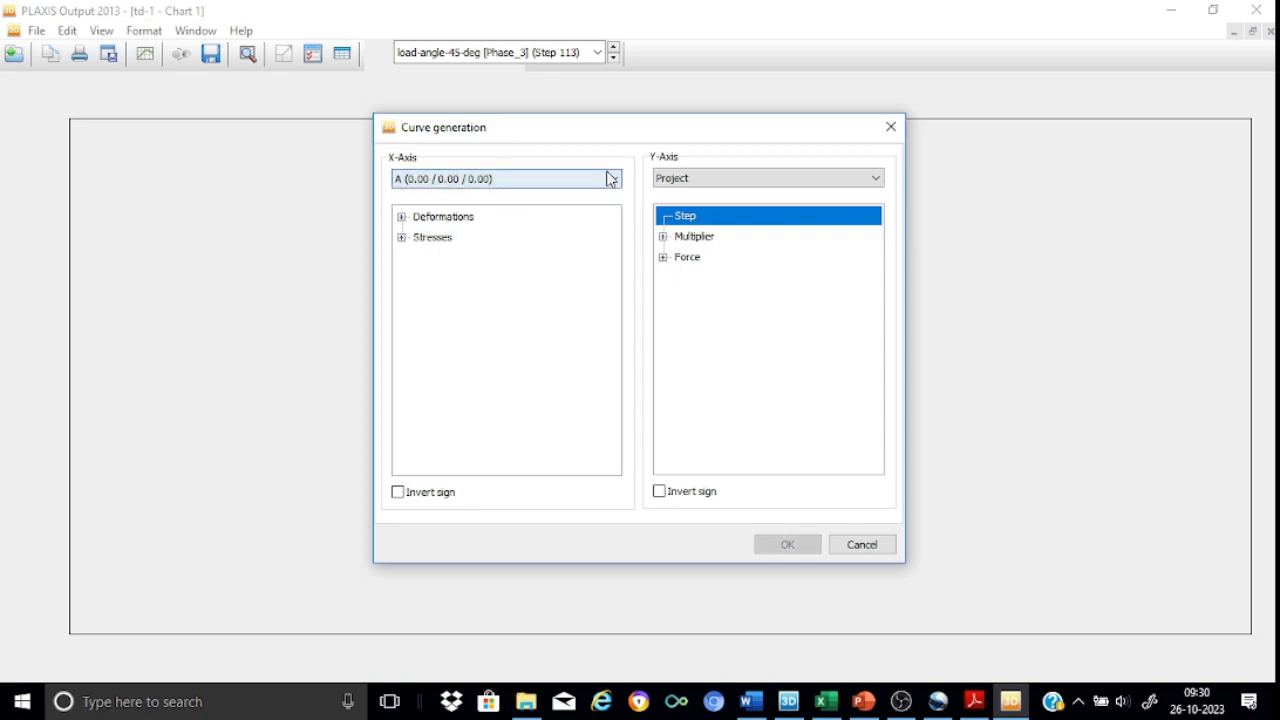
click(610, 178)
click(481, 198)
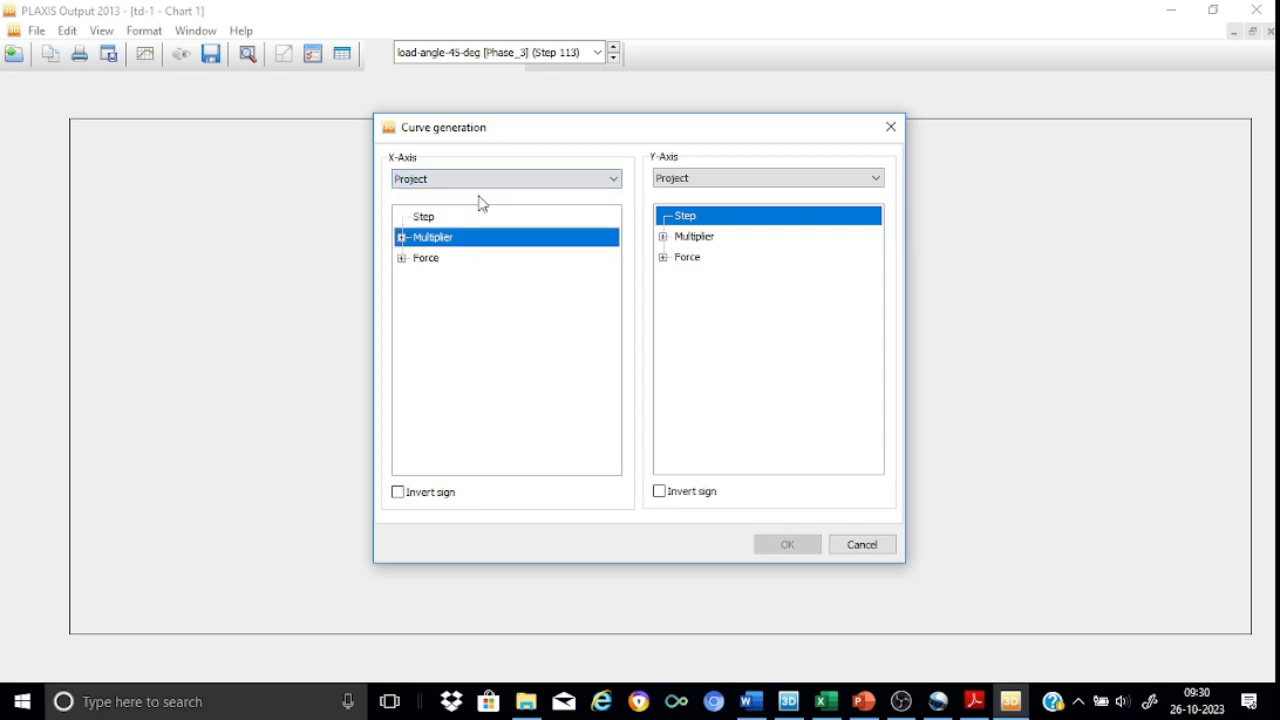
Step: Set the chart's X-axis to the project multiplier ΣMstage
click(401, 237)
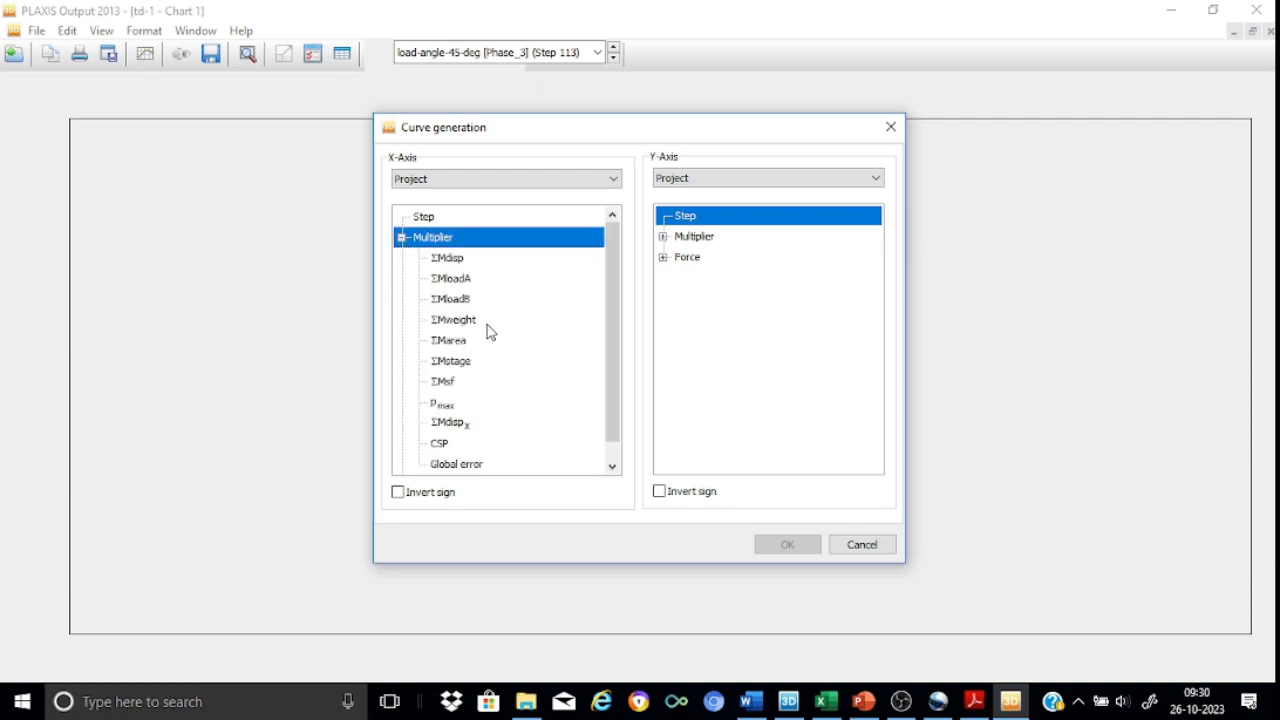
click(456, 366)
click(456, 366)
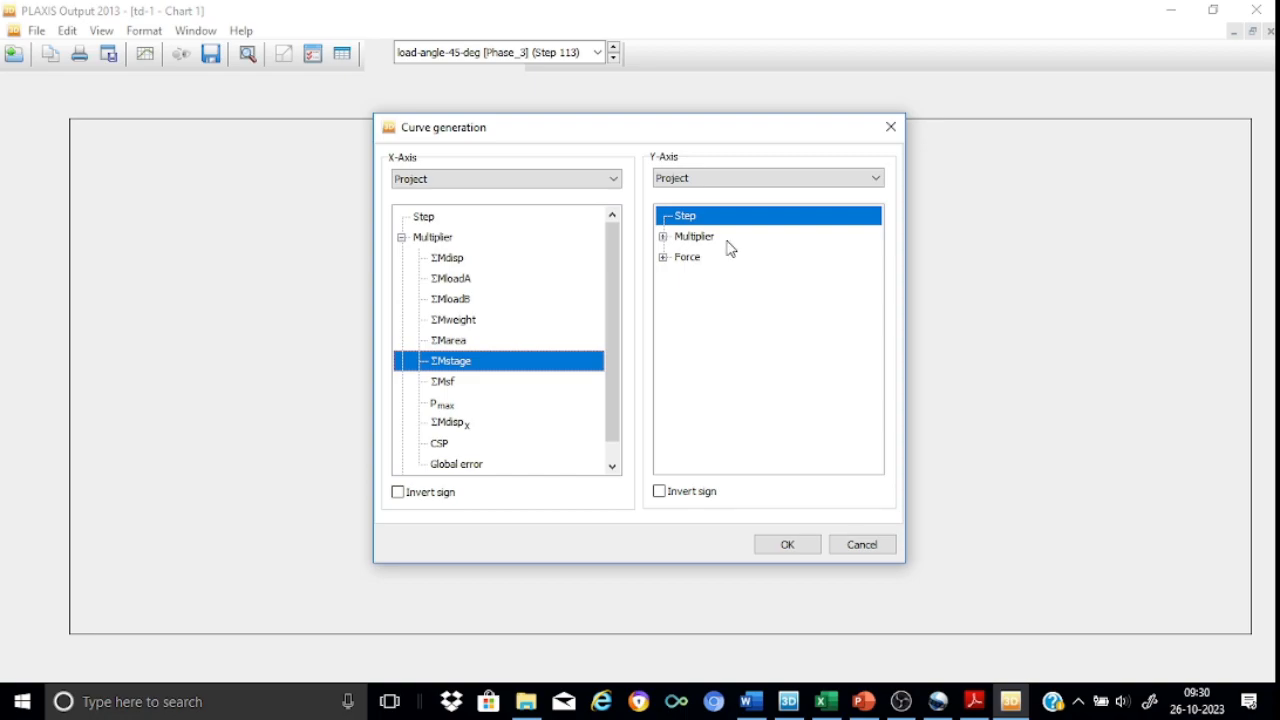
Step: Set the Y-axis to the total displacement |u| of point A and generate the curve
click(878, 180)
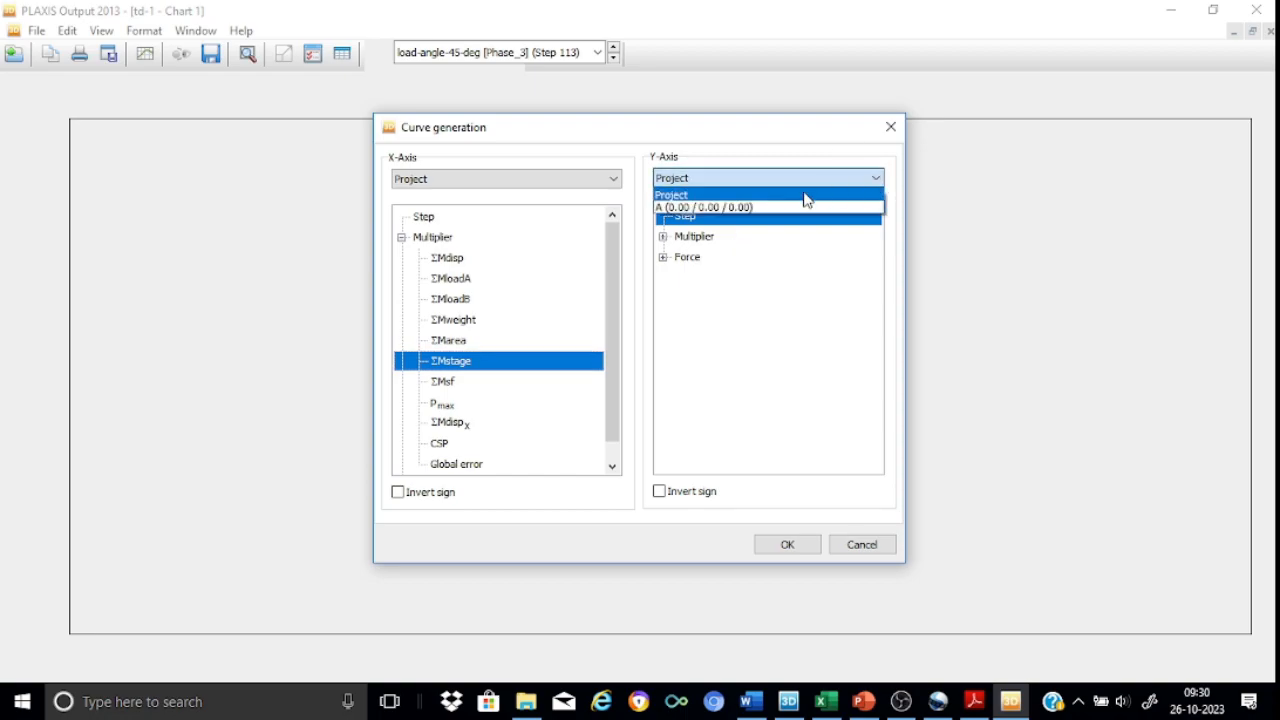
click(738, 207)
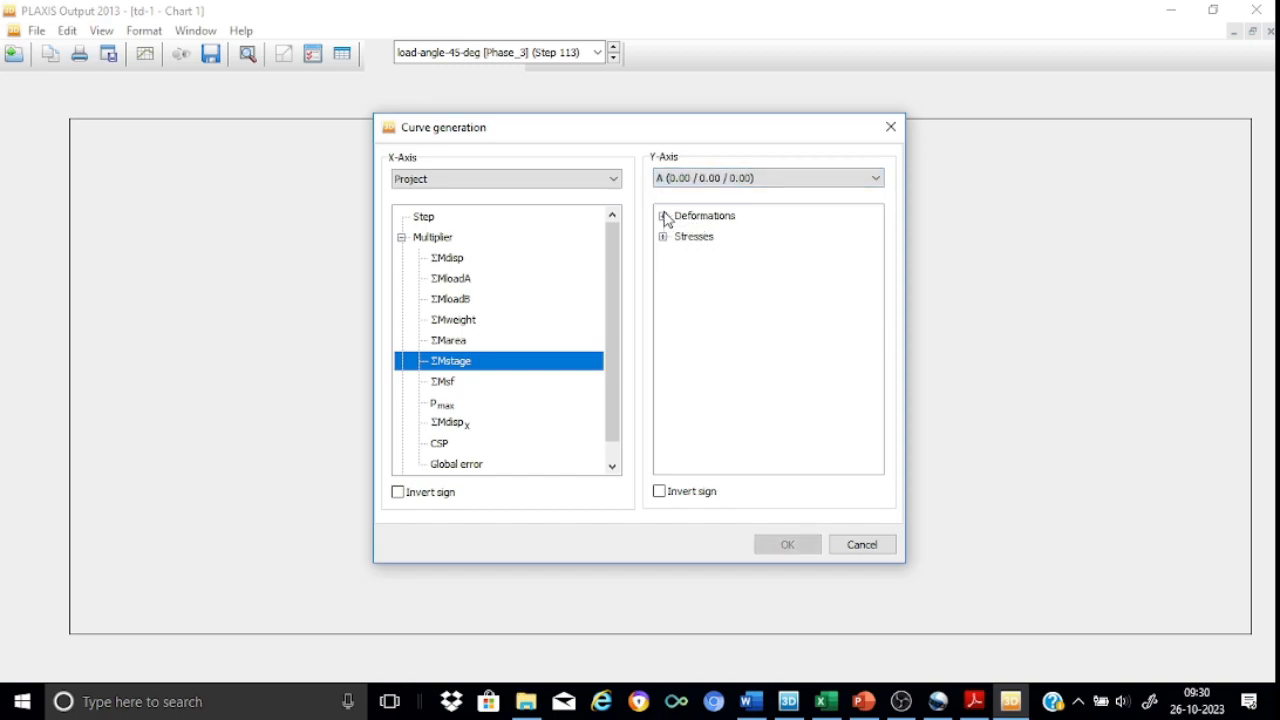
click(663, 217)
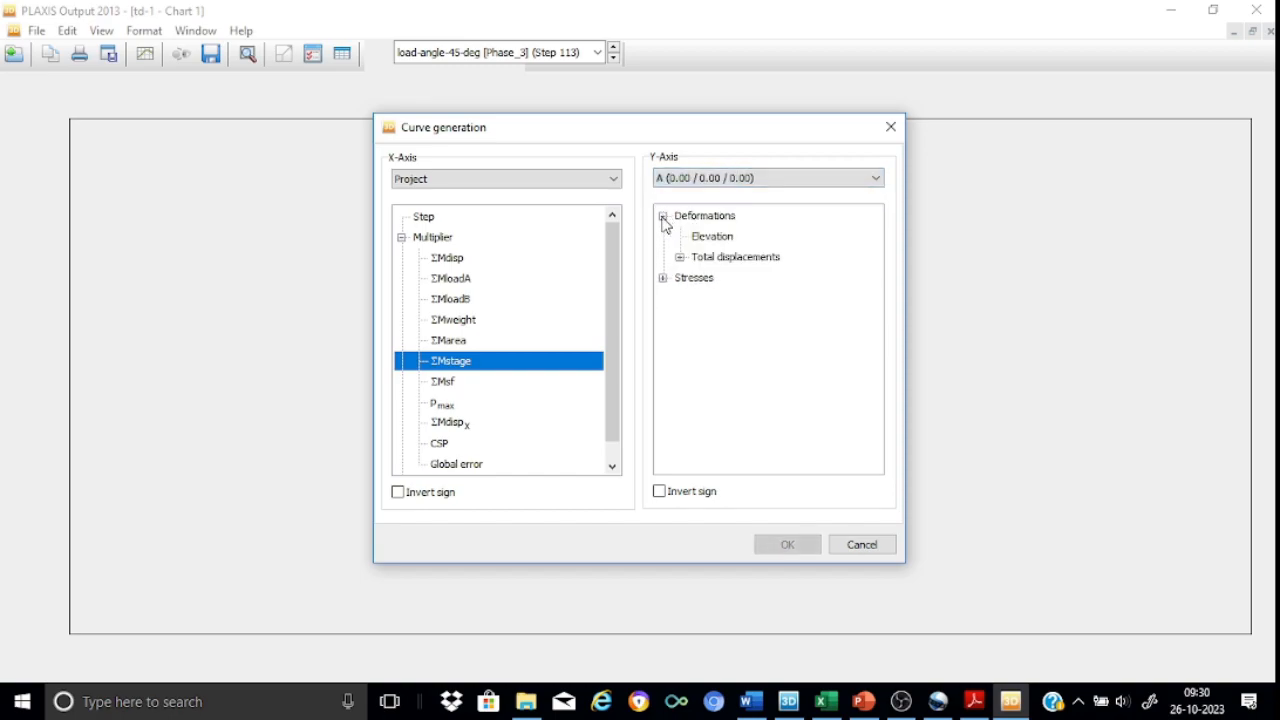
click(680, 258)
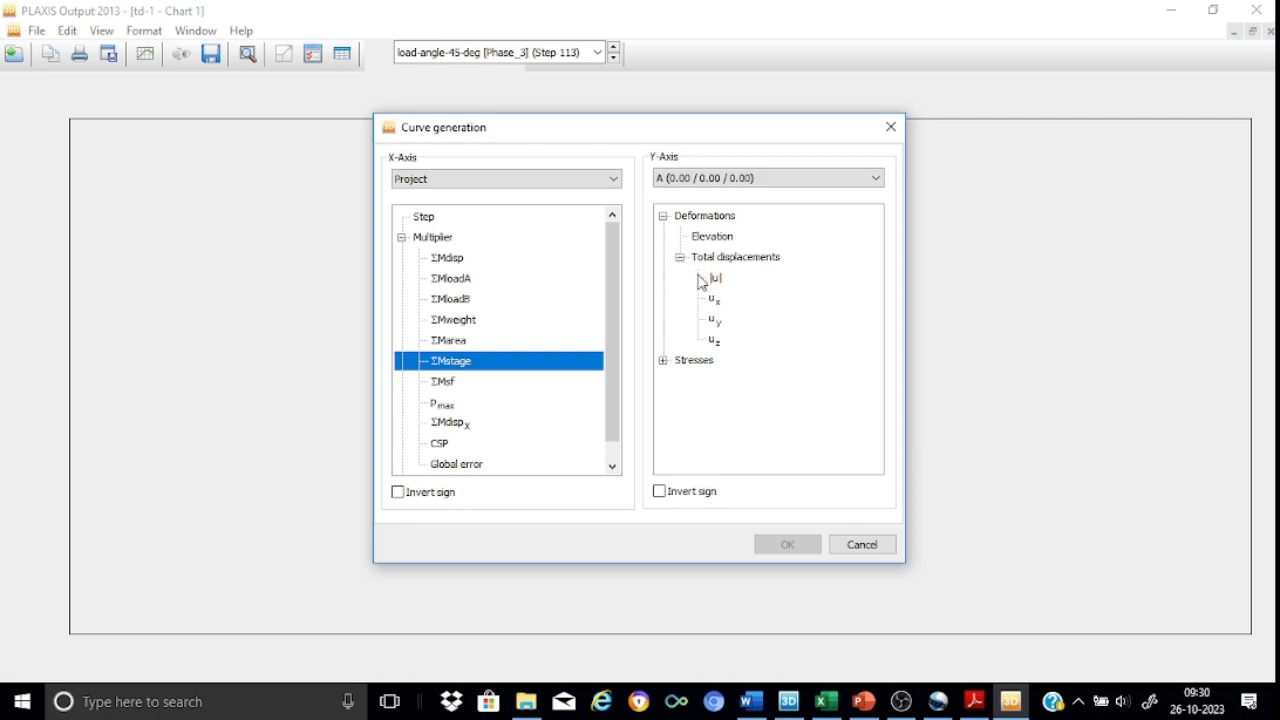
click(717, 284)
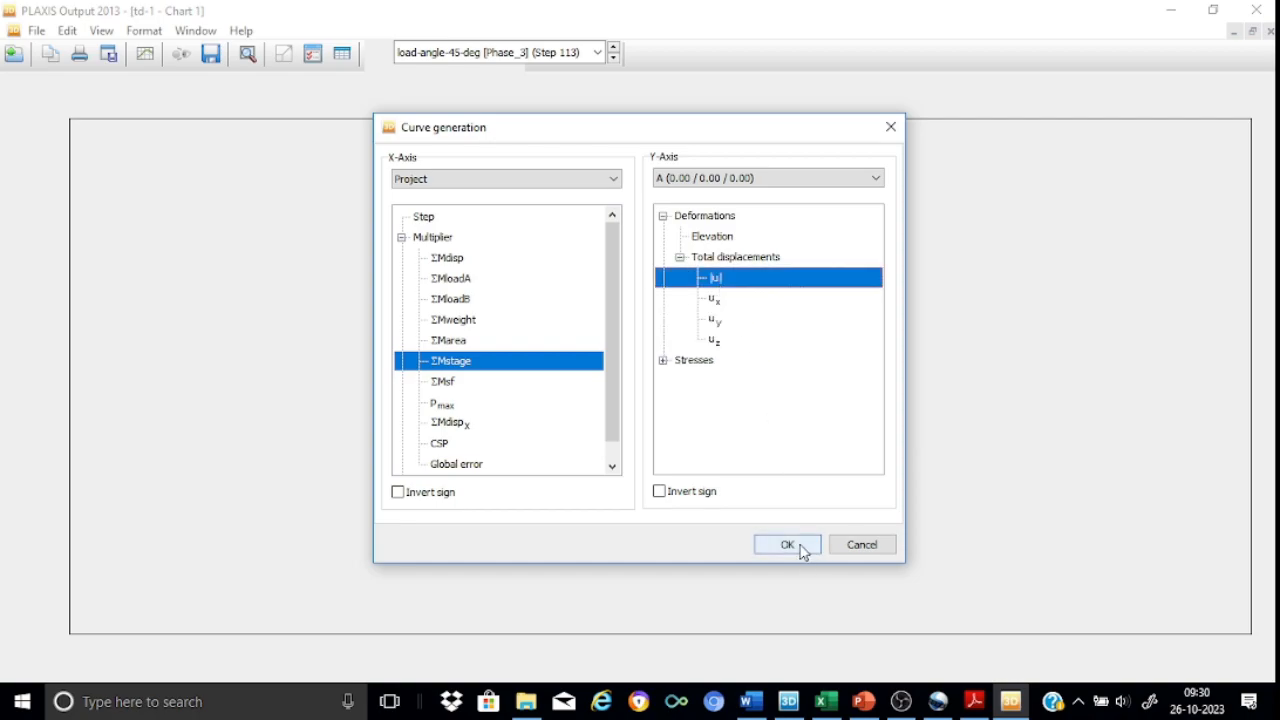
click(789, 545)
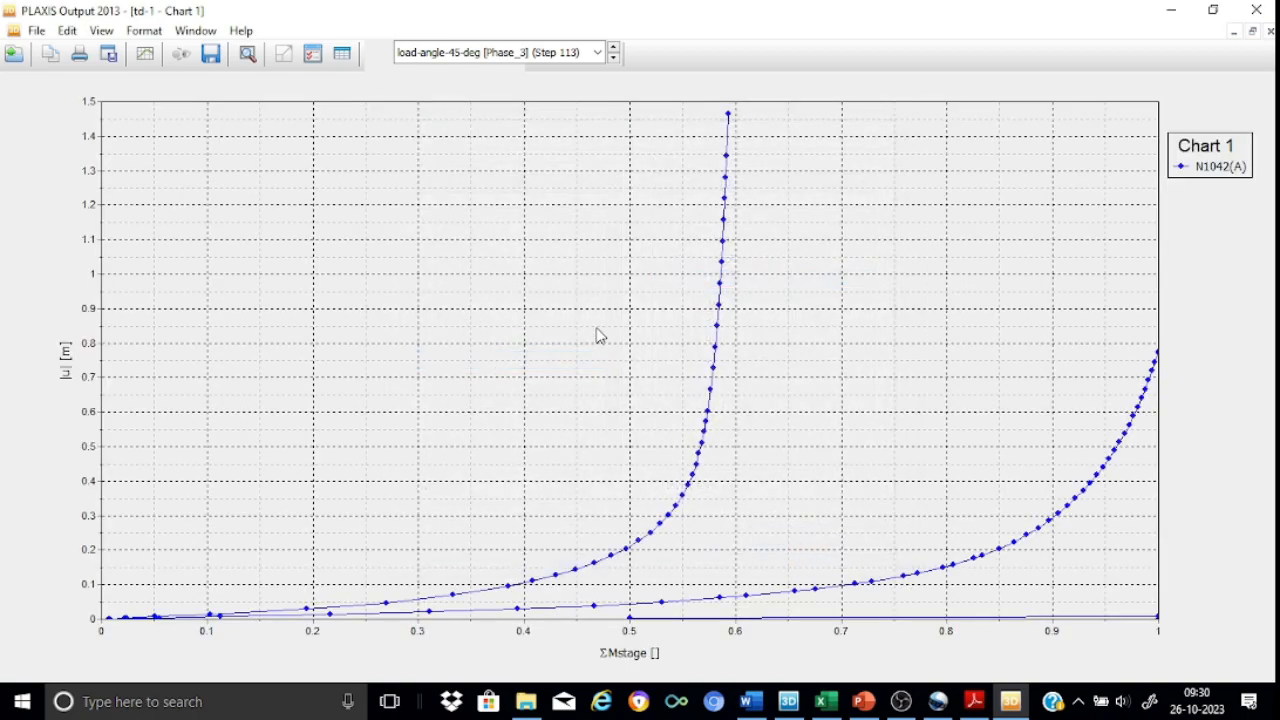
Step: Limit the point A curve to the load-angle-0 deg and load-angle-45-deg phases, excluding the initial and pile-installation phases
double_click(1211, 174)
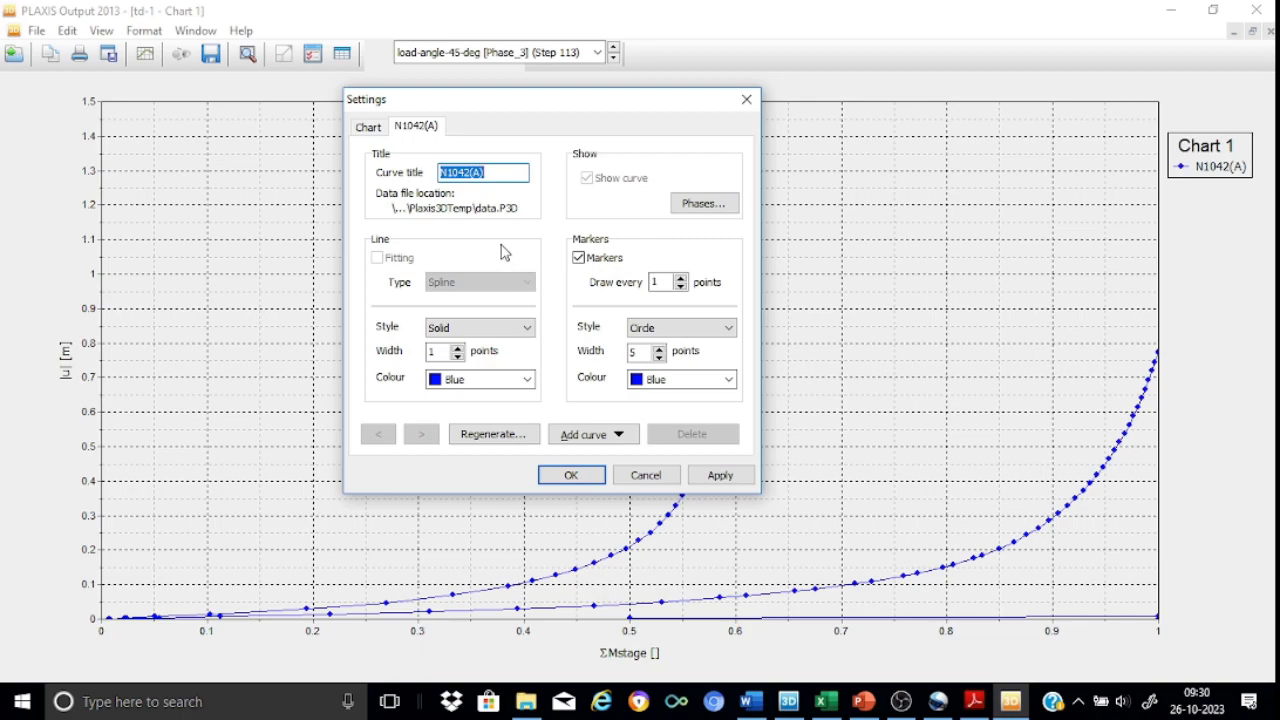
click(689, 205)
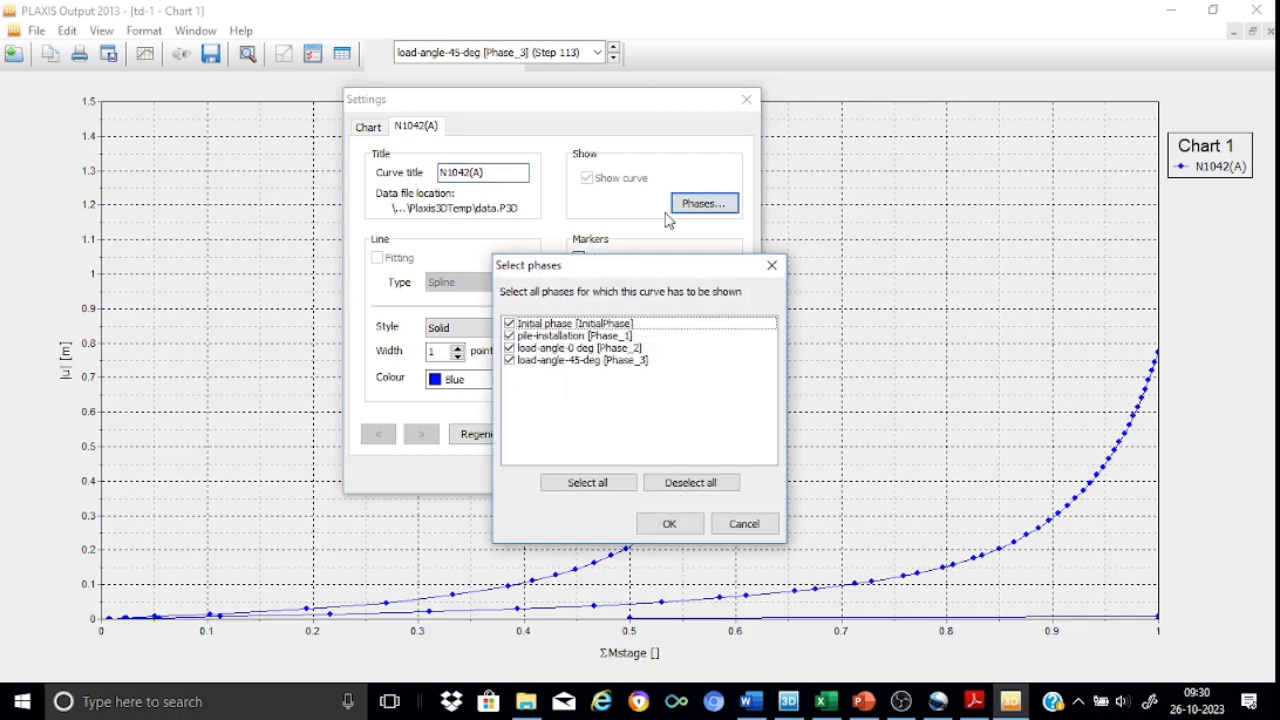
click(510, 325)
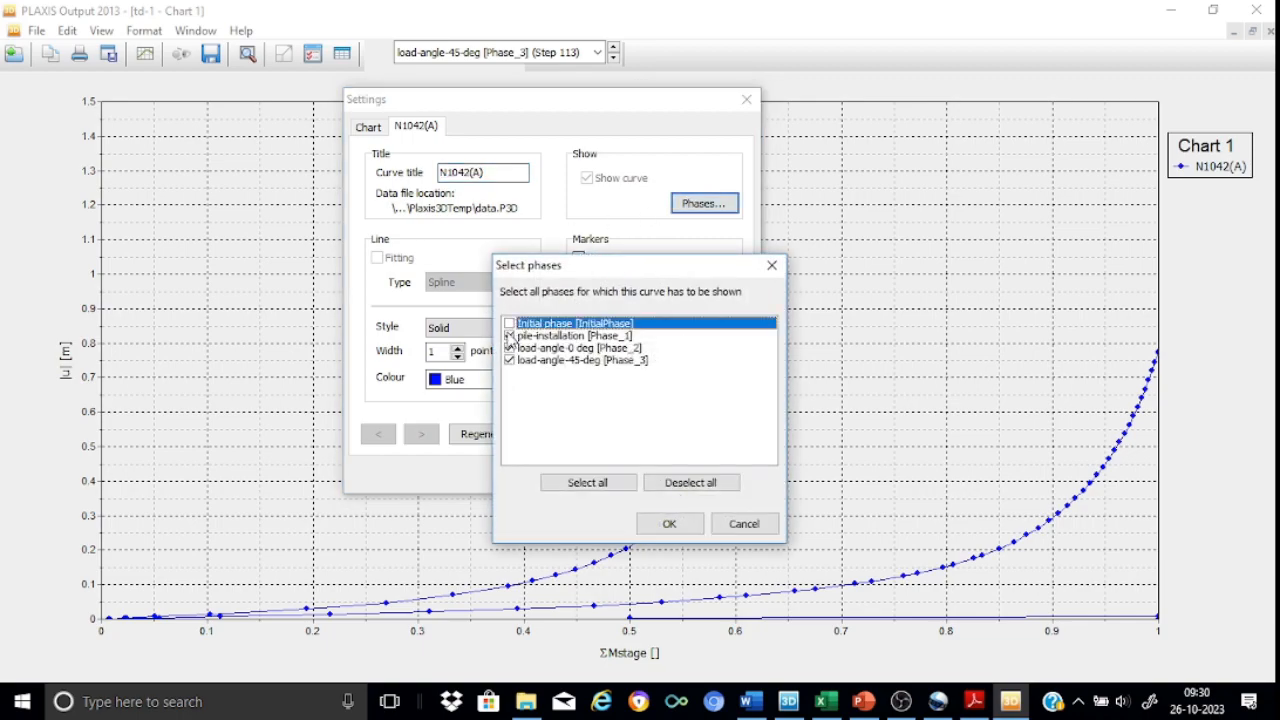
click(510, 336)
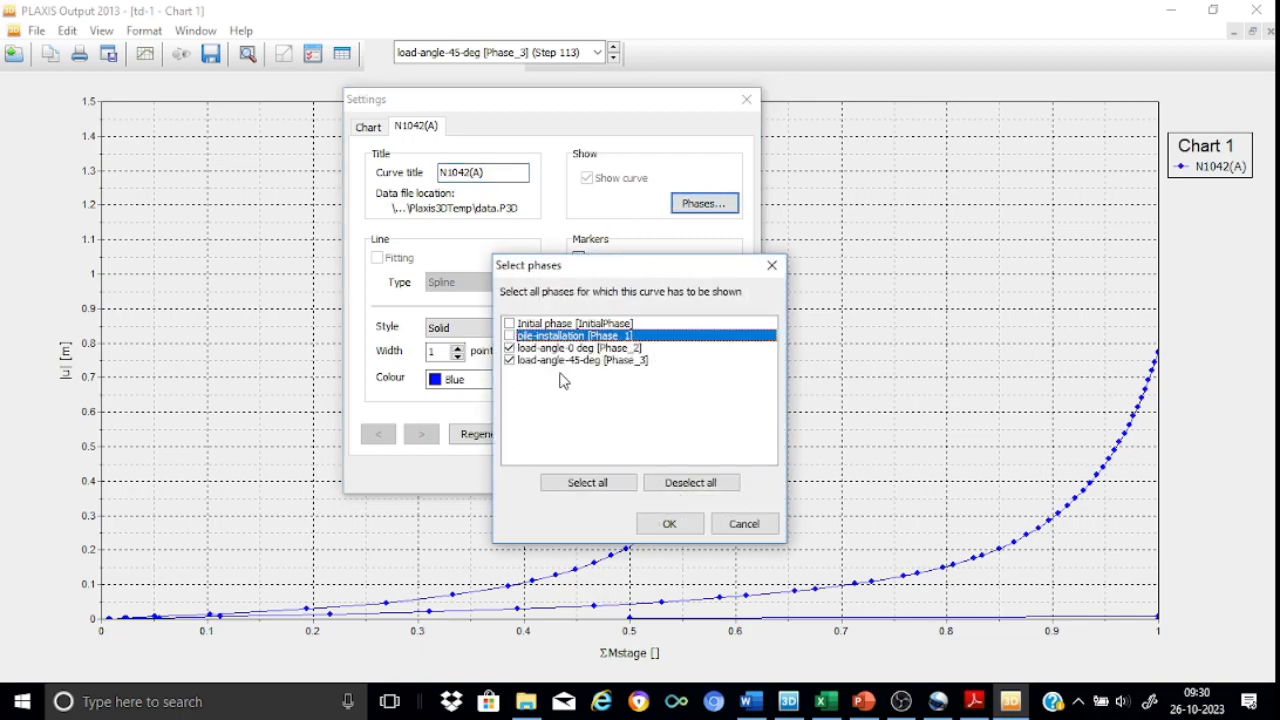
click(671, 525)
click(568, 476)
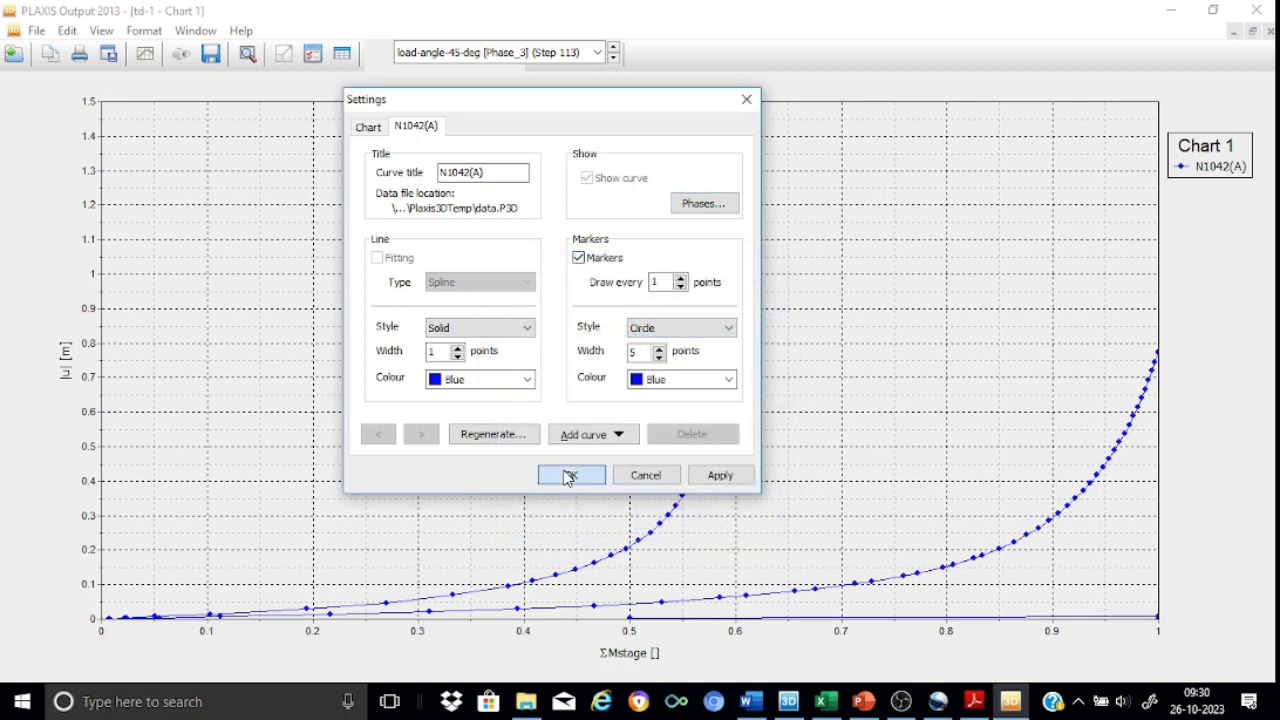
Step: Exchange the chart's axes so that ΣMstage is plotted vertically against |u|
double_click(1243, 170)
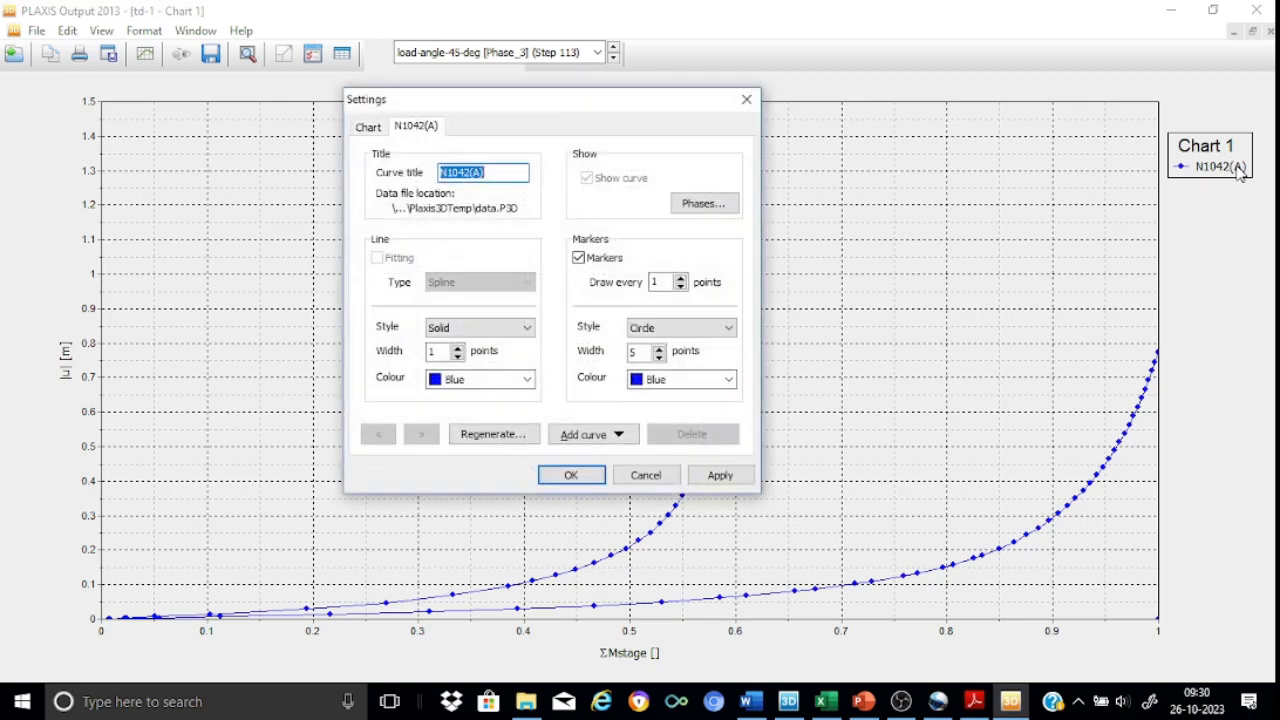
click(368, 127)
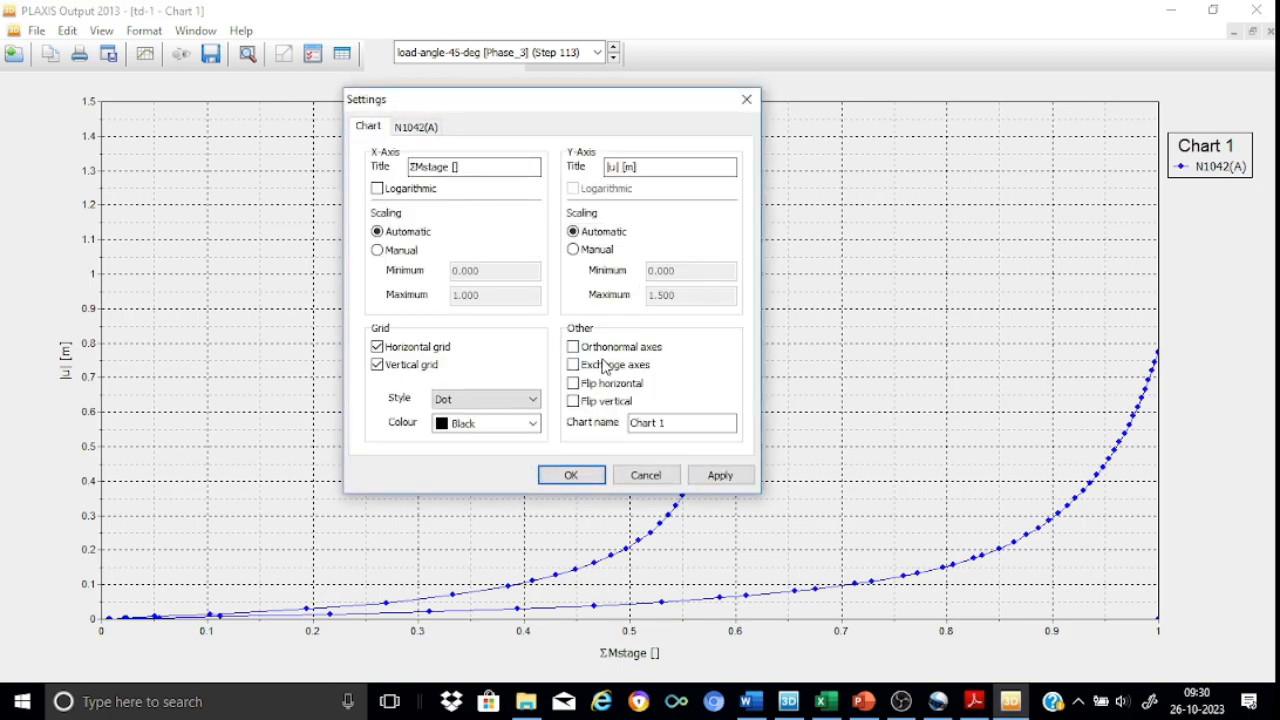
click(568, 475)
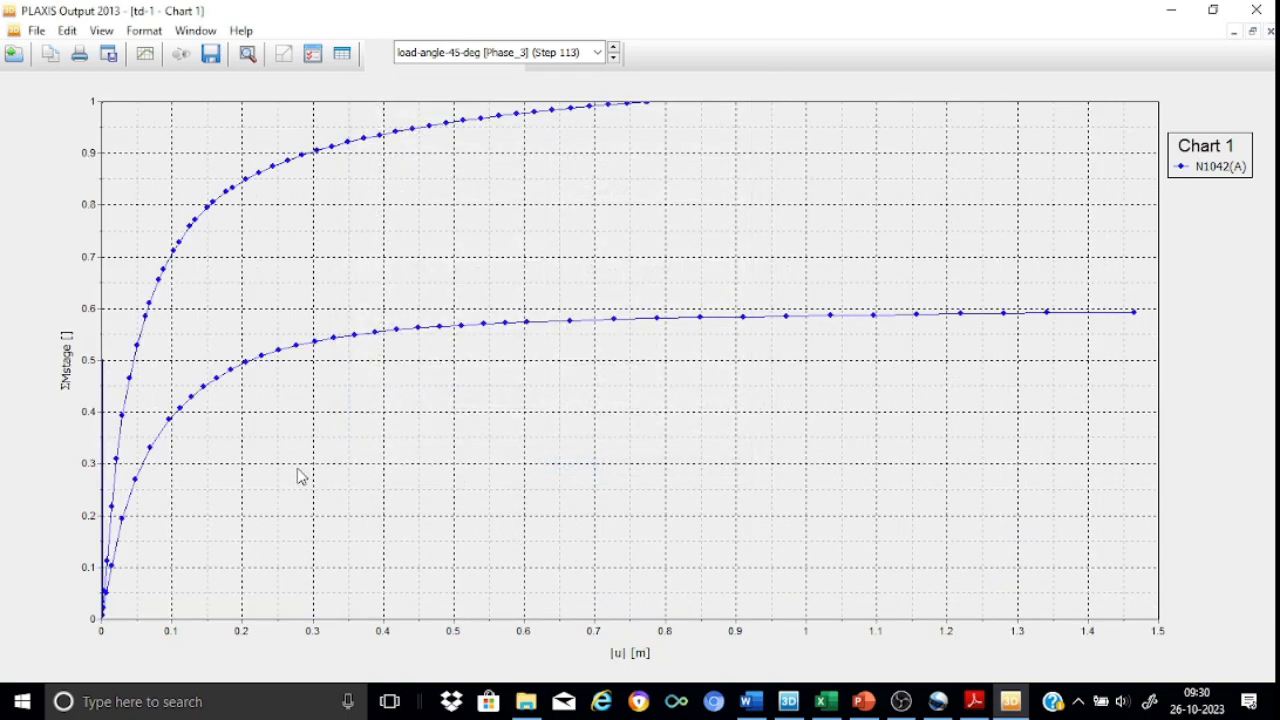